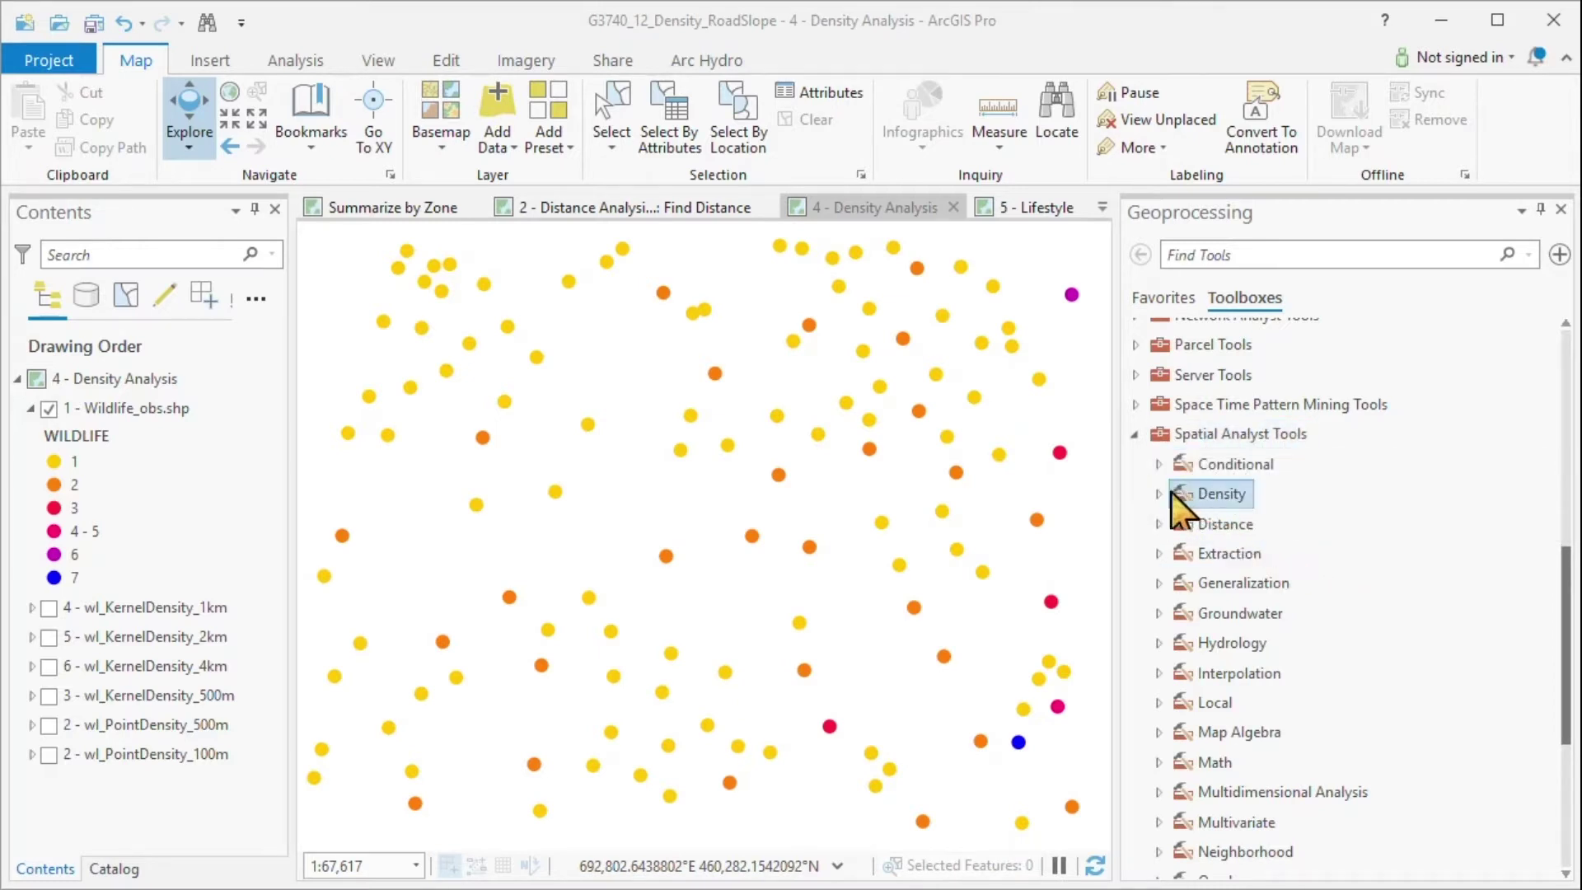
List the Spatial Analyst Density tools, and display the wl_PointDensity_100m layer with its full legend
{"action": "left_click", "coordinate": [1159, 494]}
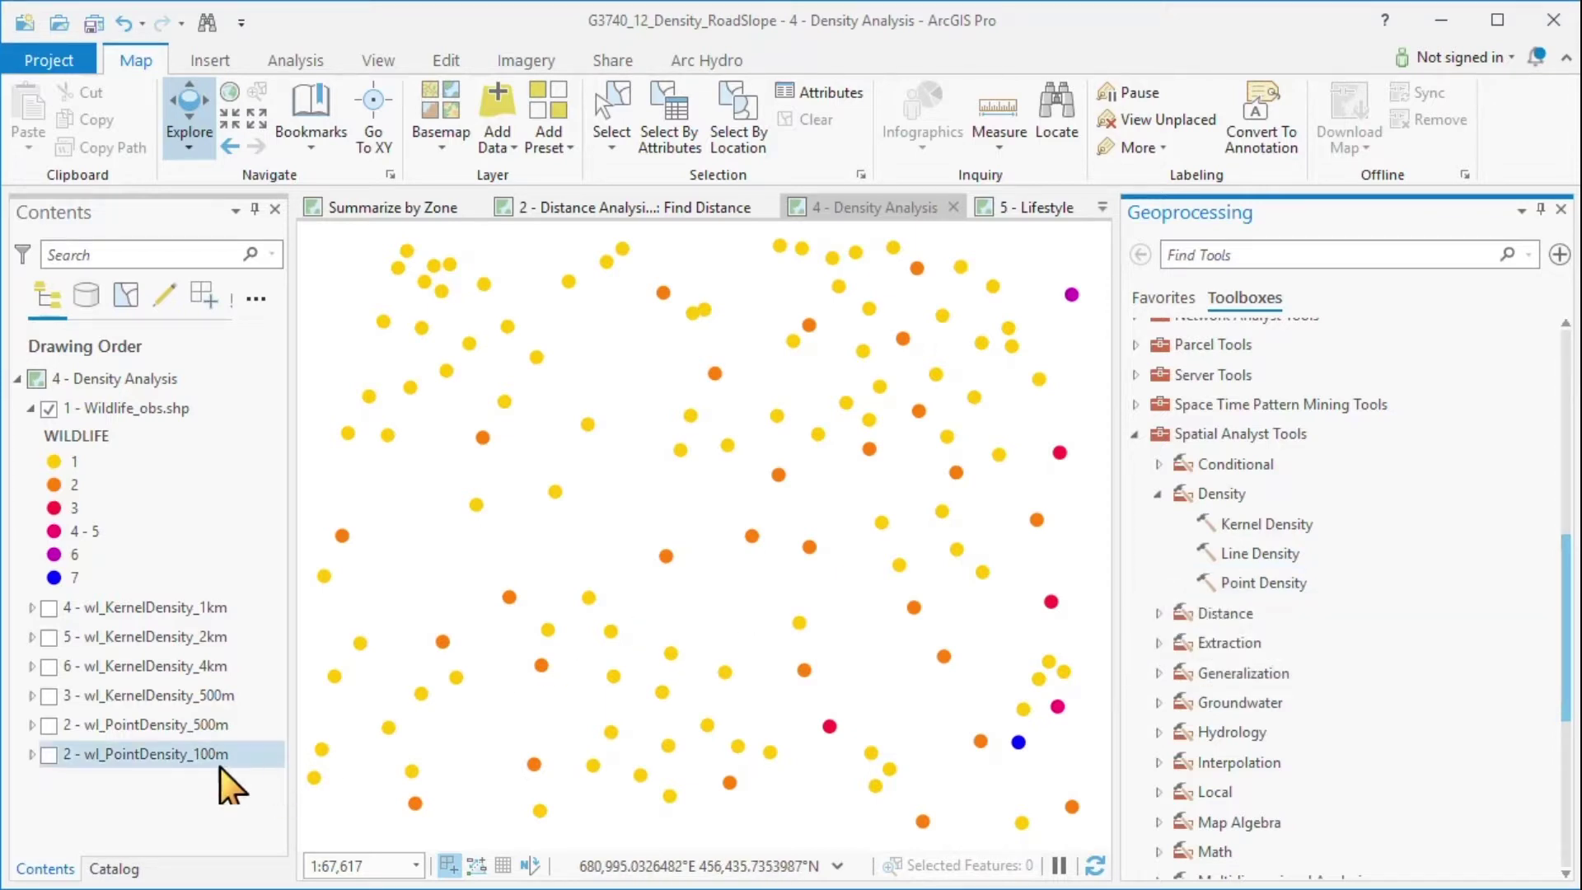
{"action": "left_click", "coordinate": [48, 754]}
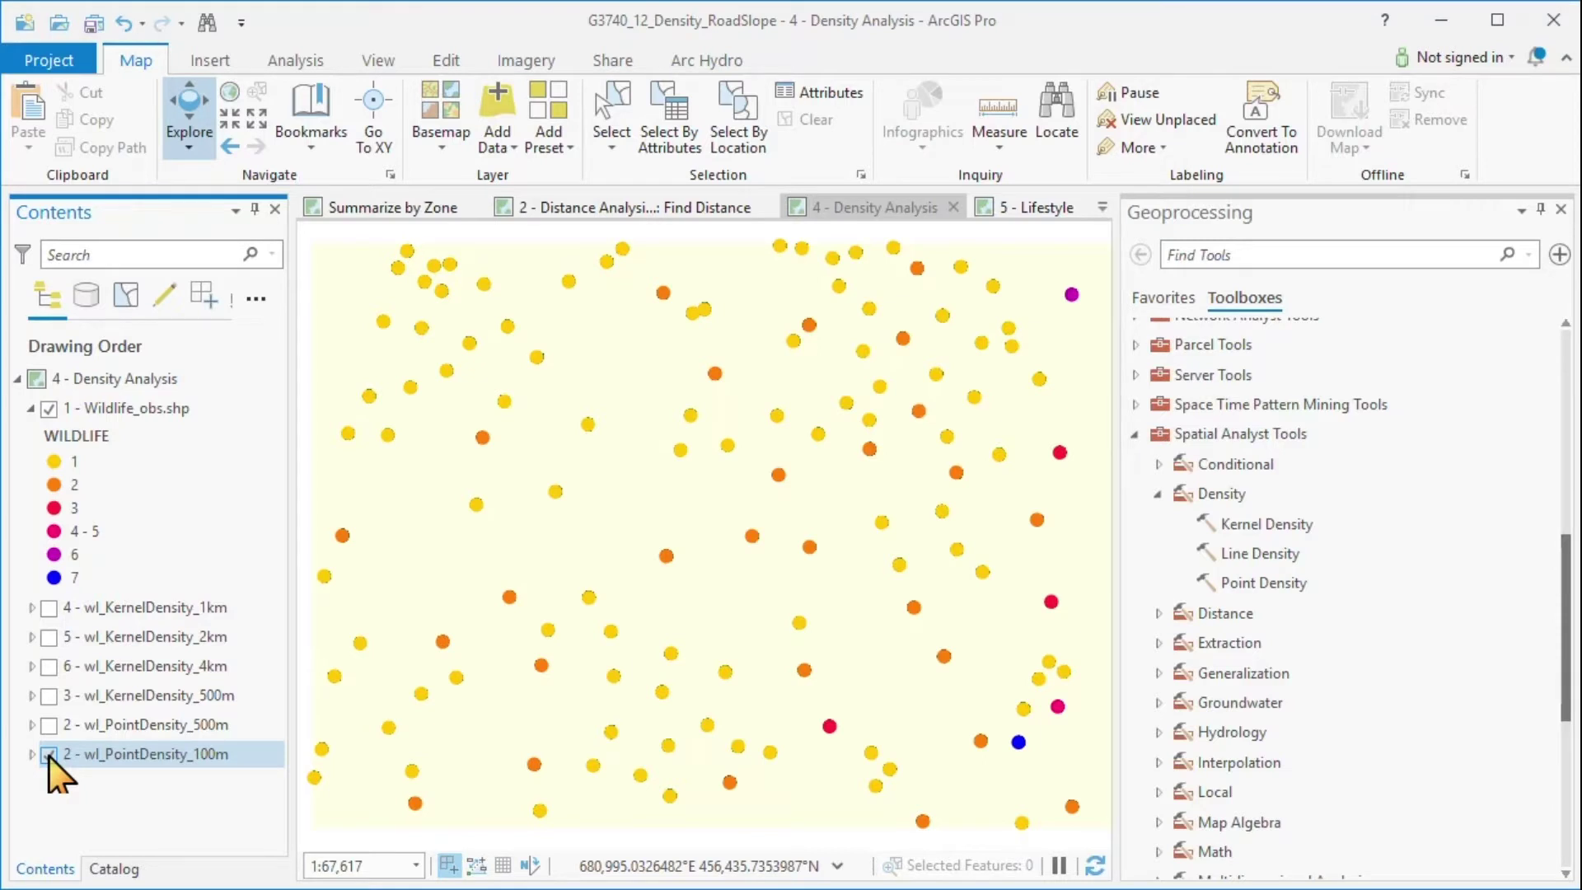
{"action": "left_click", "coordinate": [32, 753]}
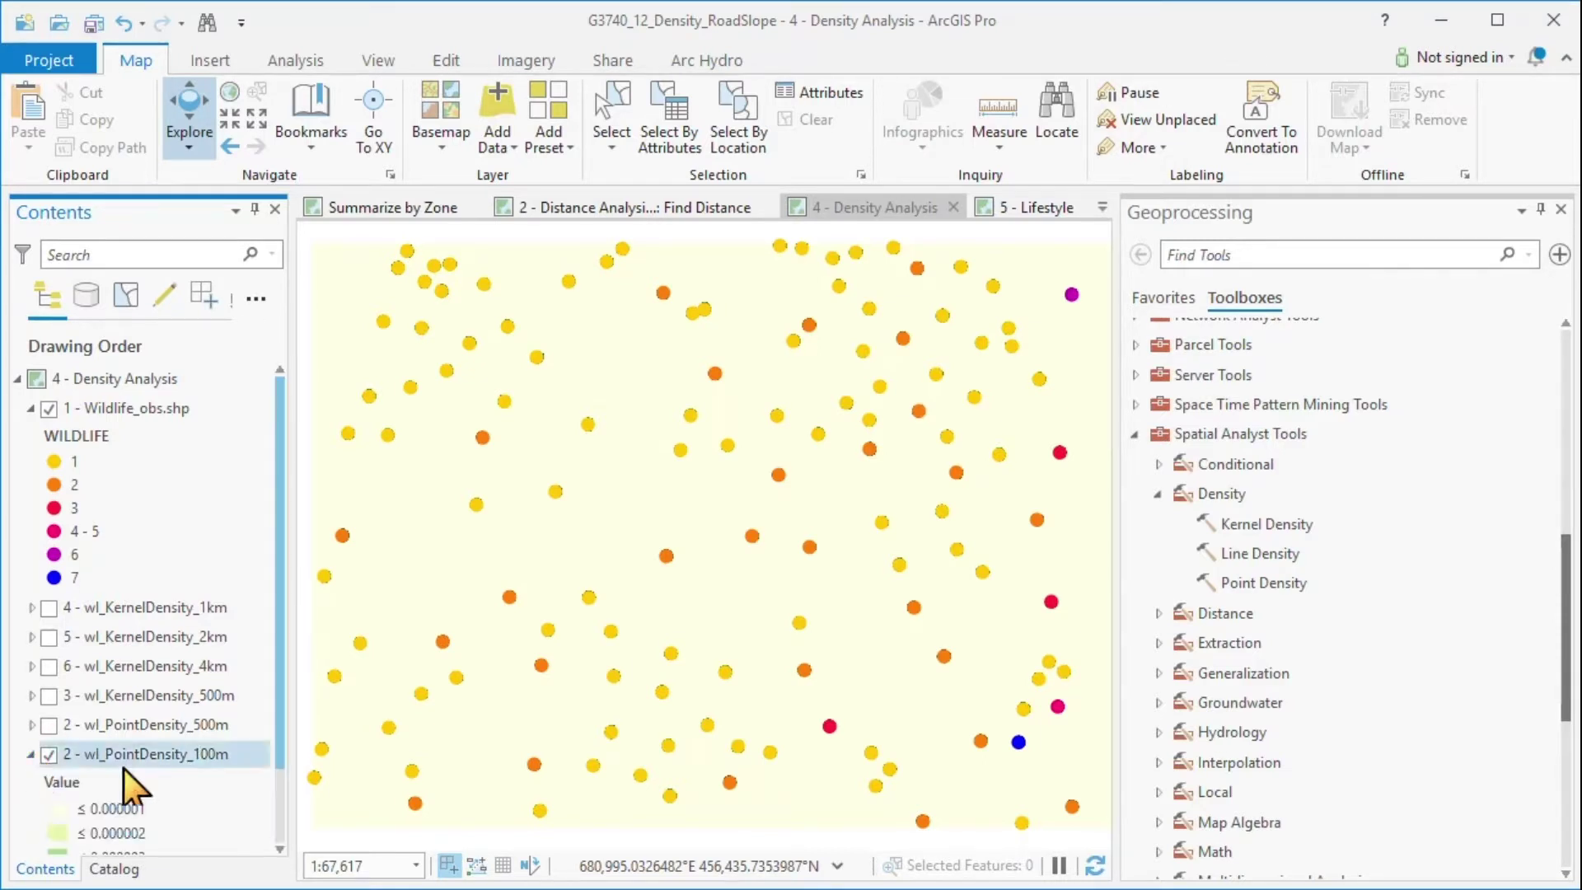
{"action": "left_click_drag", "start_coordinate": [283, 680], "coordinate": [283, 820]}
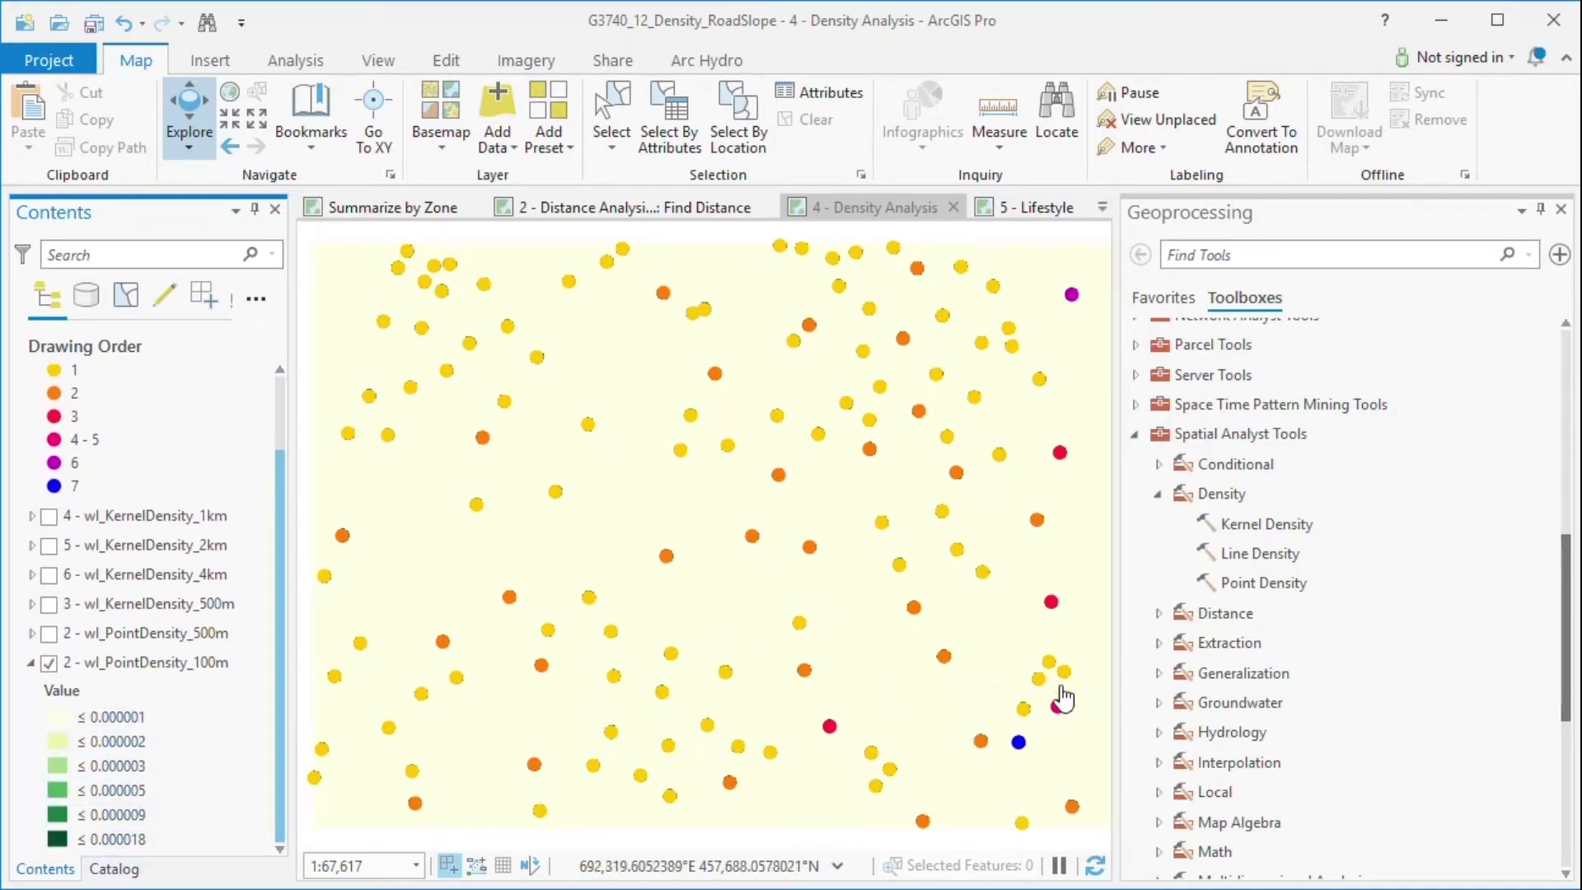
Query the wl_PointDensity_100m pixel values in the circles around two single-observation wildlife points near the map's eastern side
{"action": "scroll", "coordinate": [1030, 701], "scroll_direction": "up", "scroll_amount": 2}
{"action": "scroll", "coordinate": [1030, 701], "scroll_direction": "up", "scroll_amount": 4}
{"action": "left_click_drag", "start_coordinate": [774, 672], "coordinate": [596, 656]}
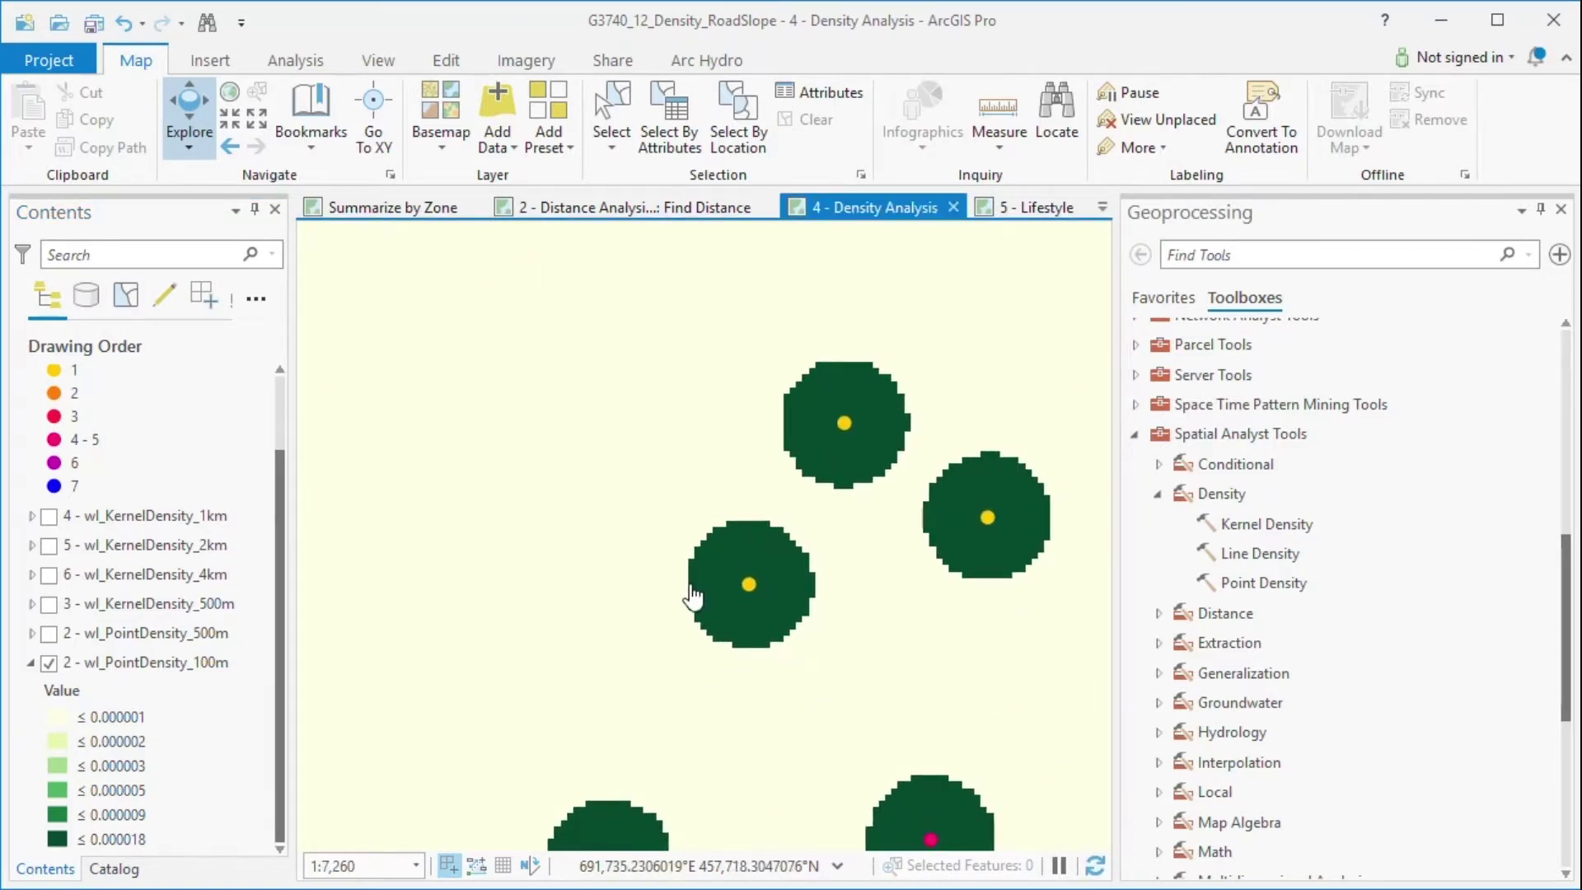
{"action": "left_click", "coordinate": [743, 548]}
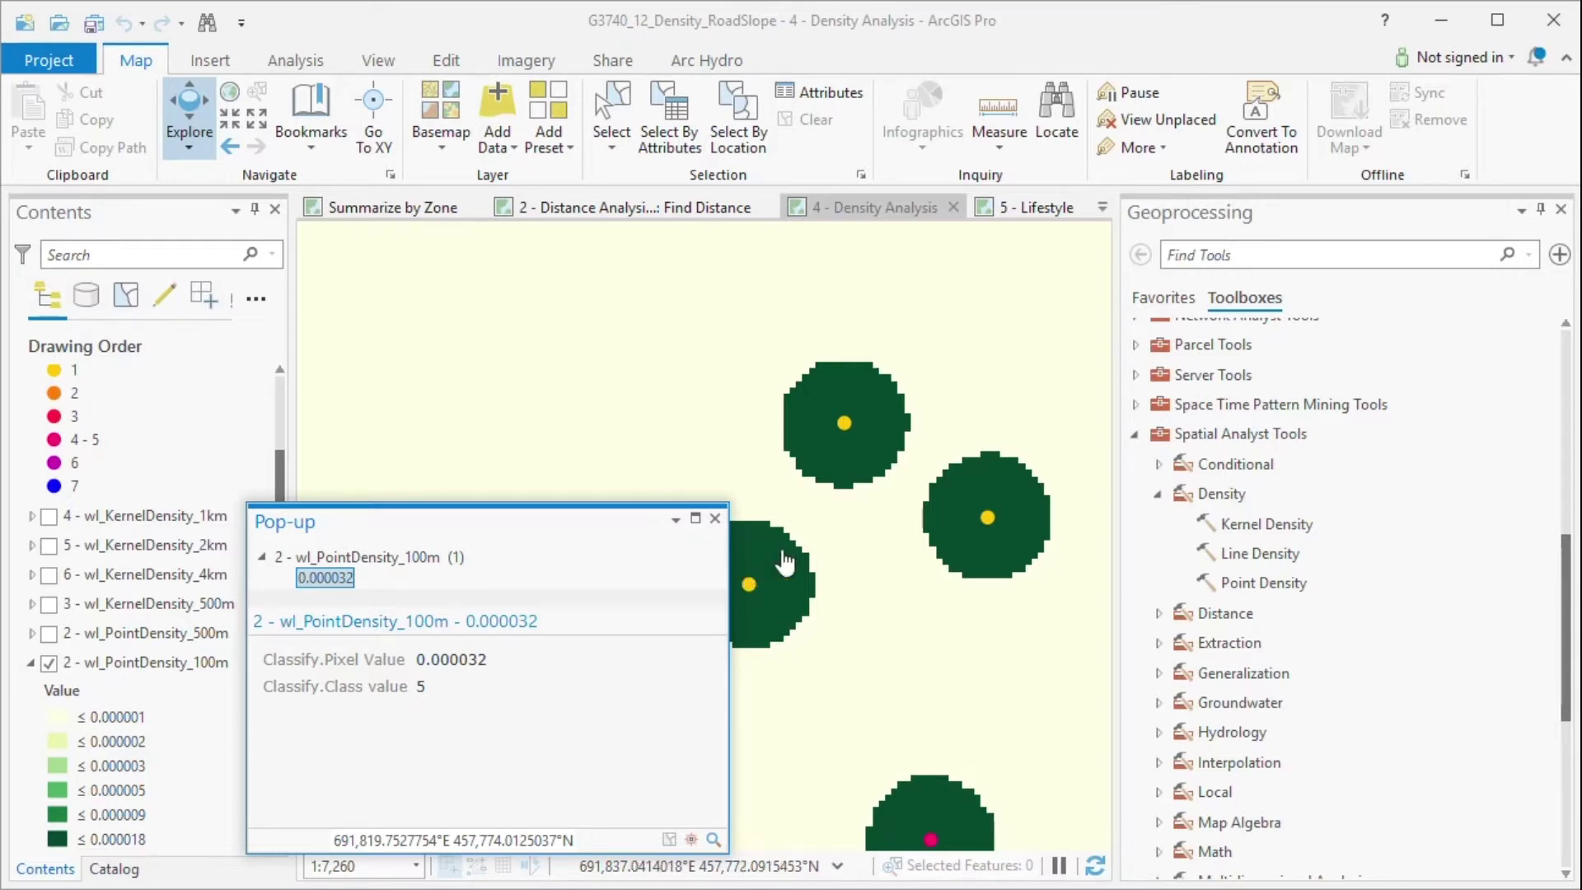
{"action": "left_click", "coordinate": [970, 548]}
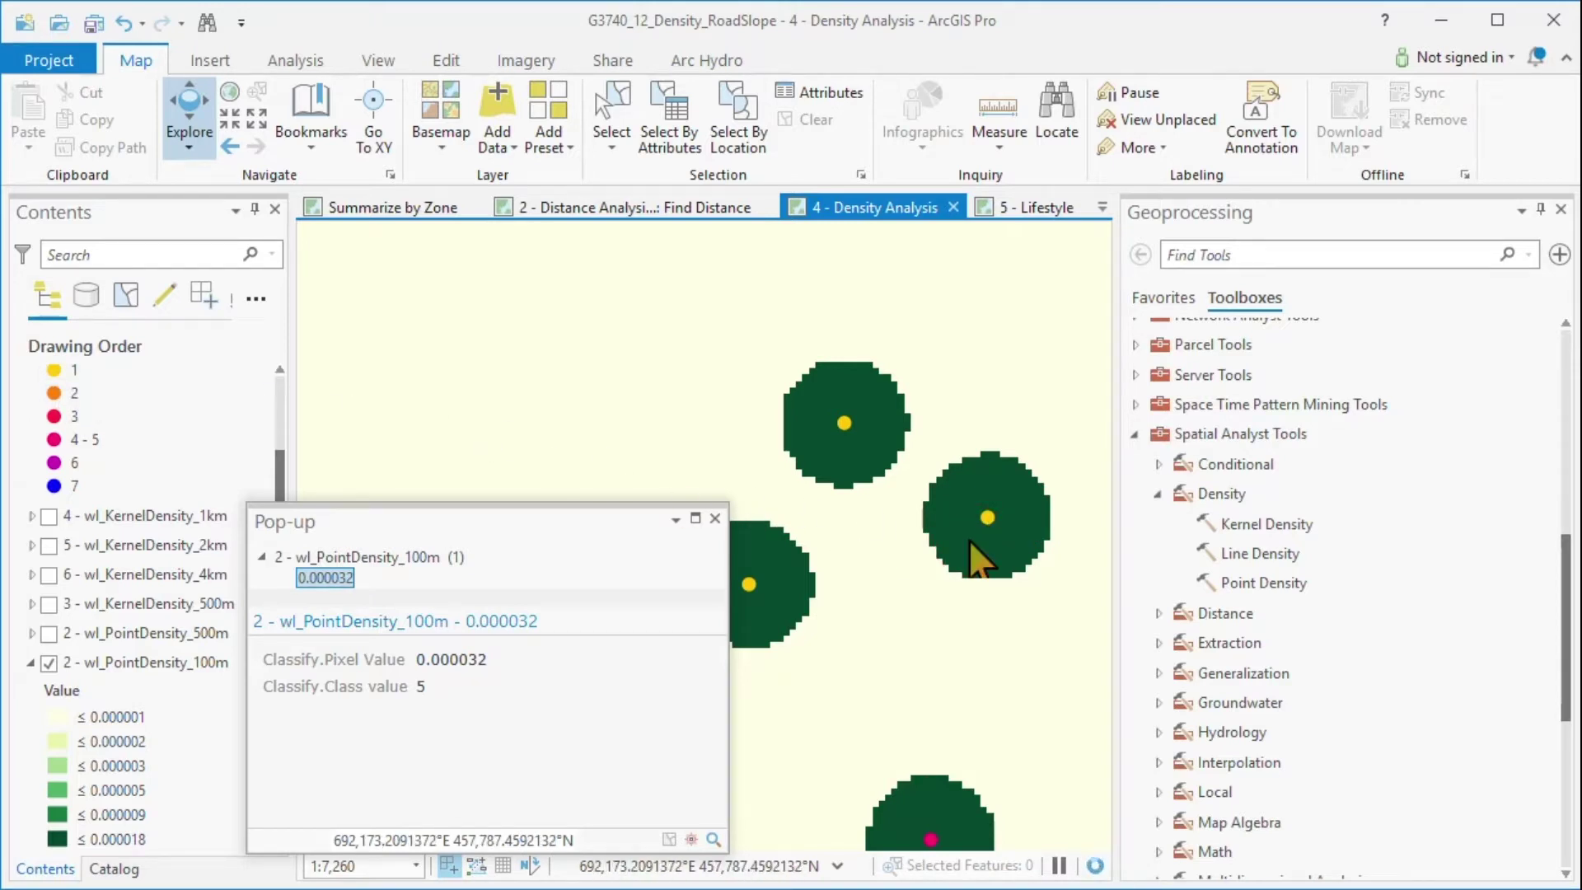
Query the nearby wildlife point in the 4 - 5 class and the 100 m point density pixel value beside it
{"action": "left_click_drag", "start_coordinate": [855, 738], "coordinate": [868, 395]}
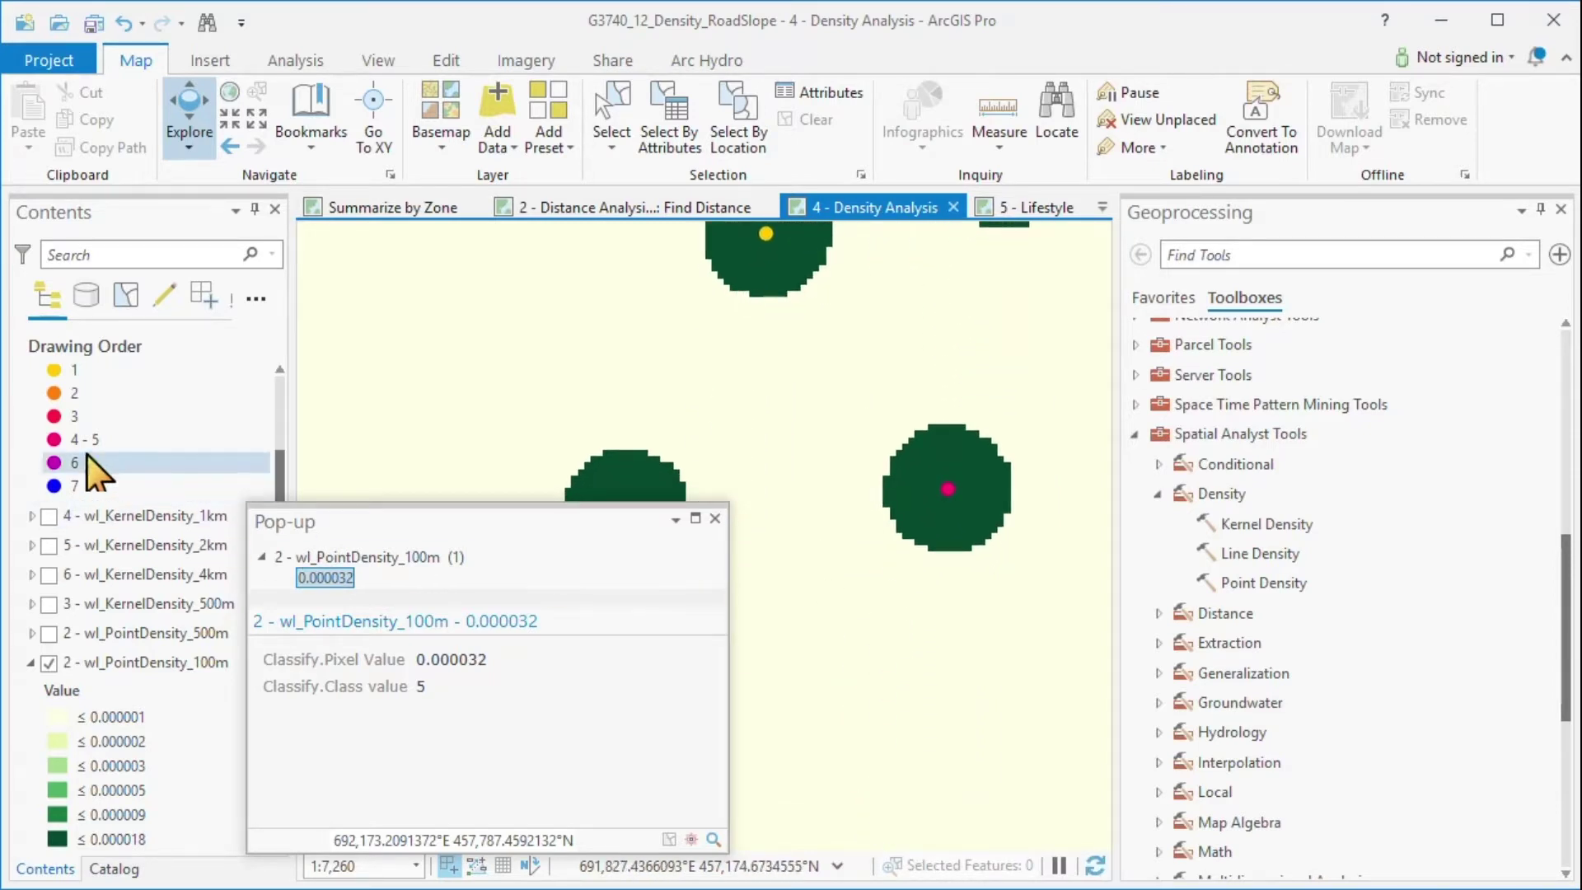
{"action": "left_click", "coordinate": [949, 491]}
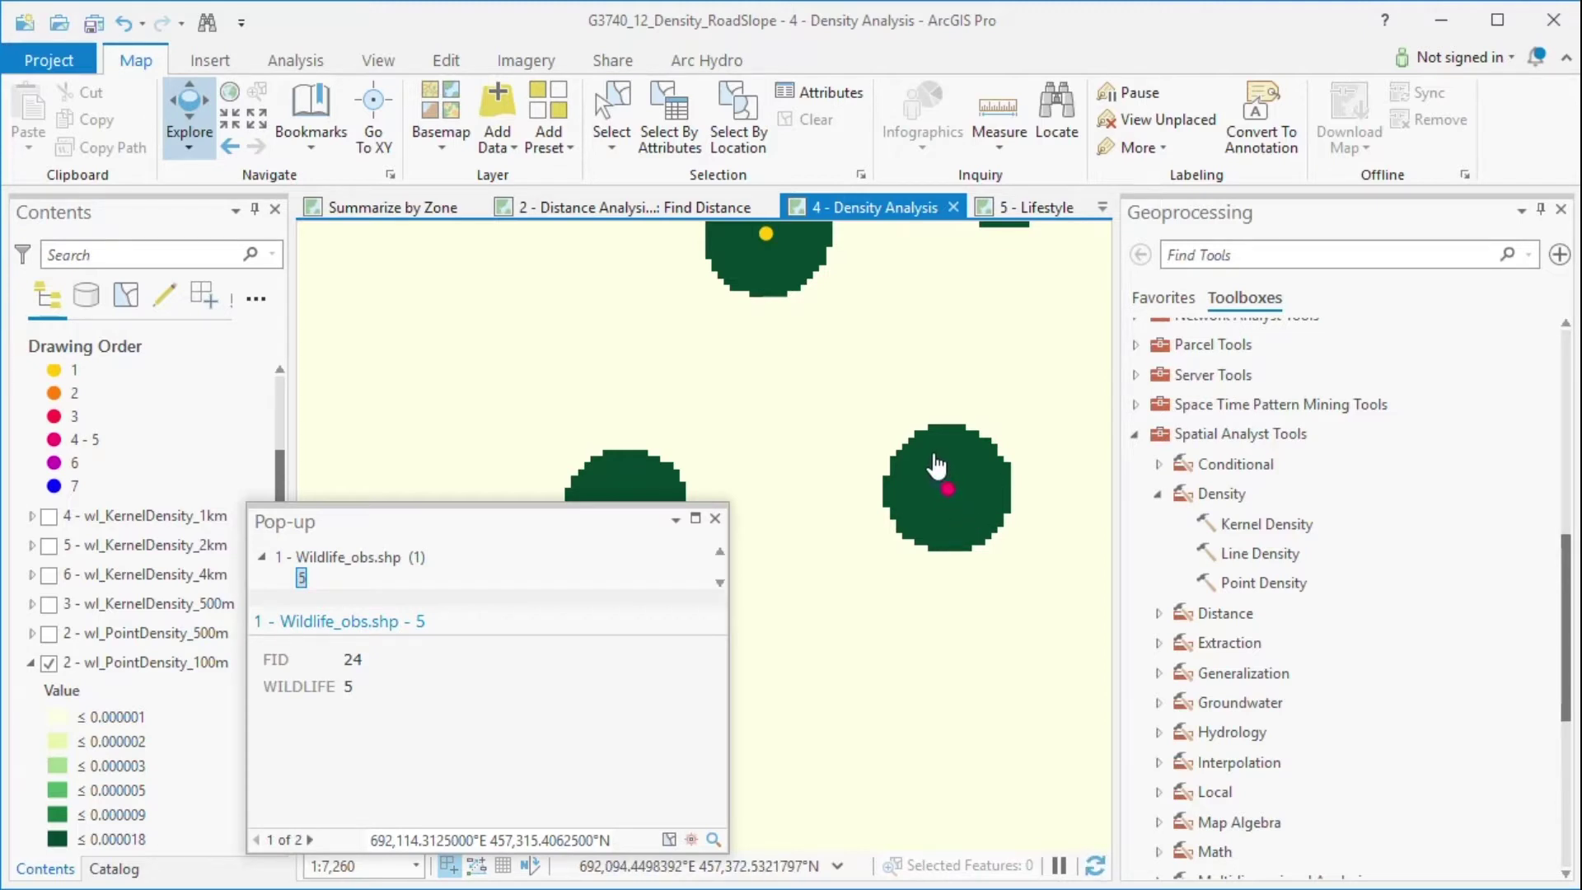
{"action": "left_click", "coordinate": [932, 458]}
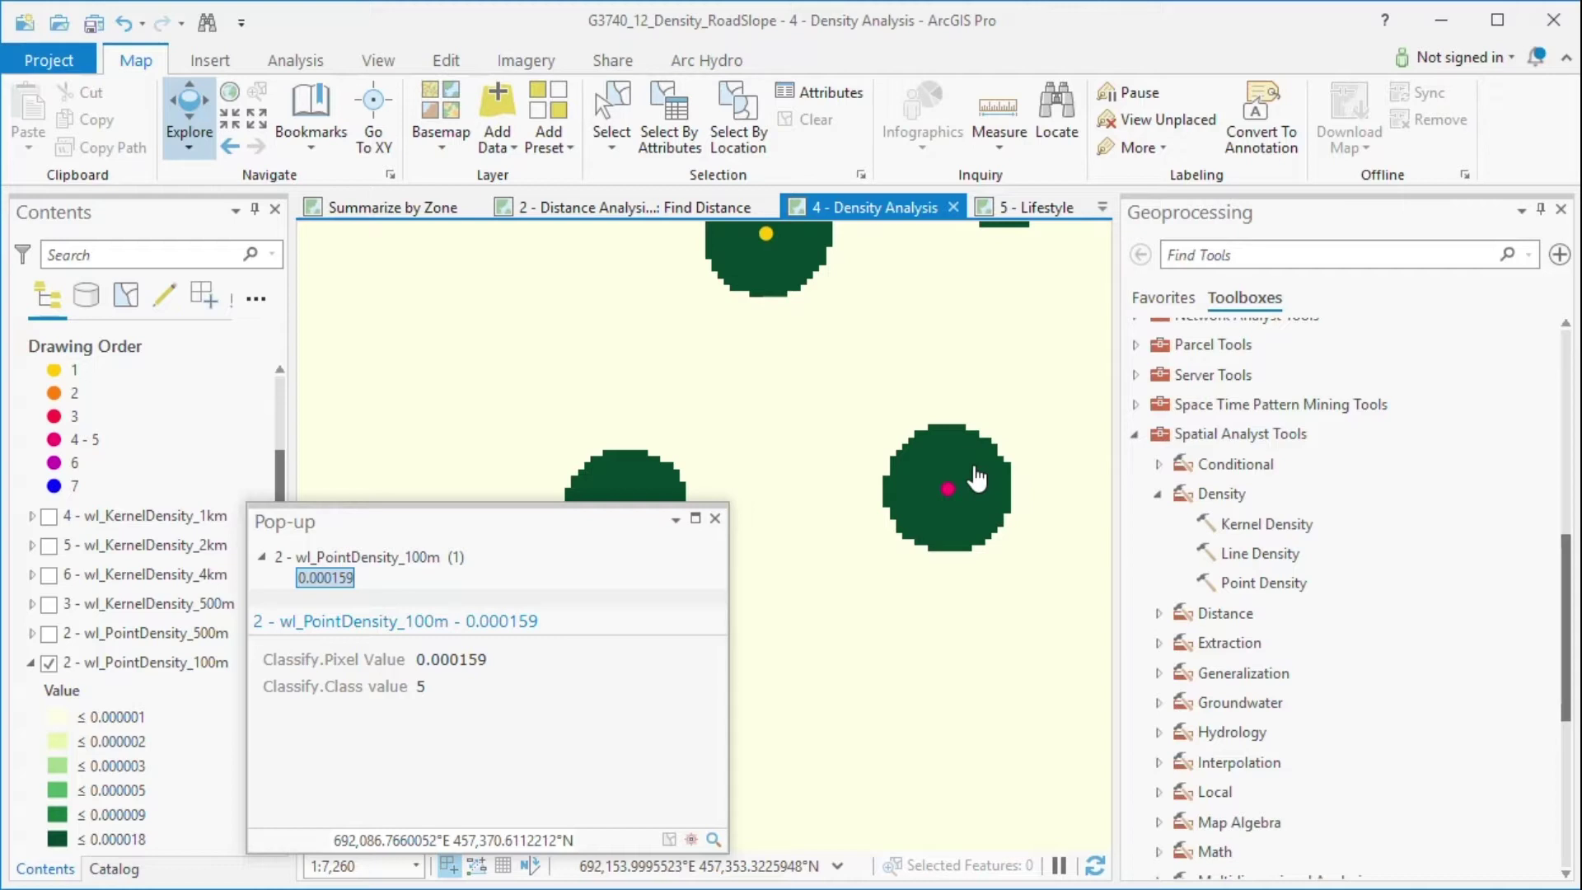
Examine the area and density formulas in the Excel workbook Density_Analysis.xlsx, and query the pixel value around a single-observation point in ArcGIS Pro for comparison
{"action": "key", "text": "alt+Tab"}
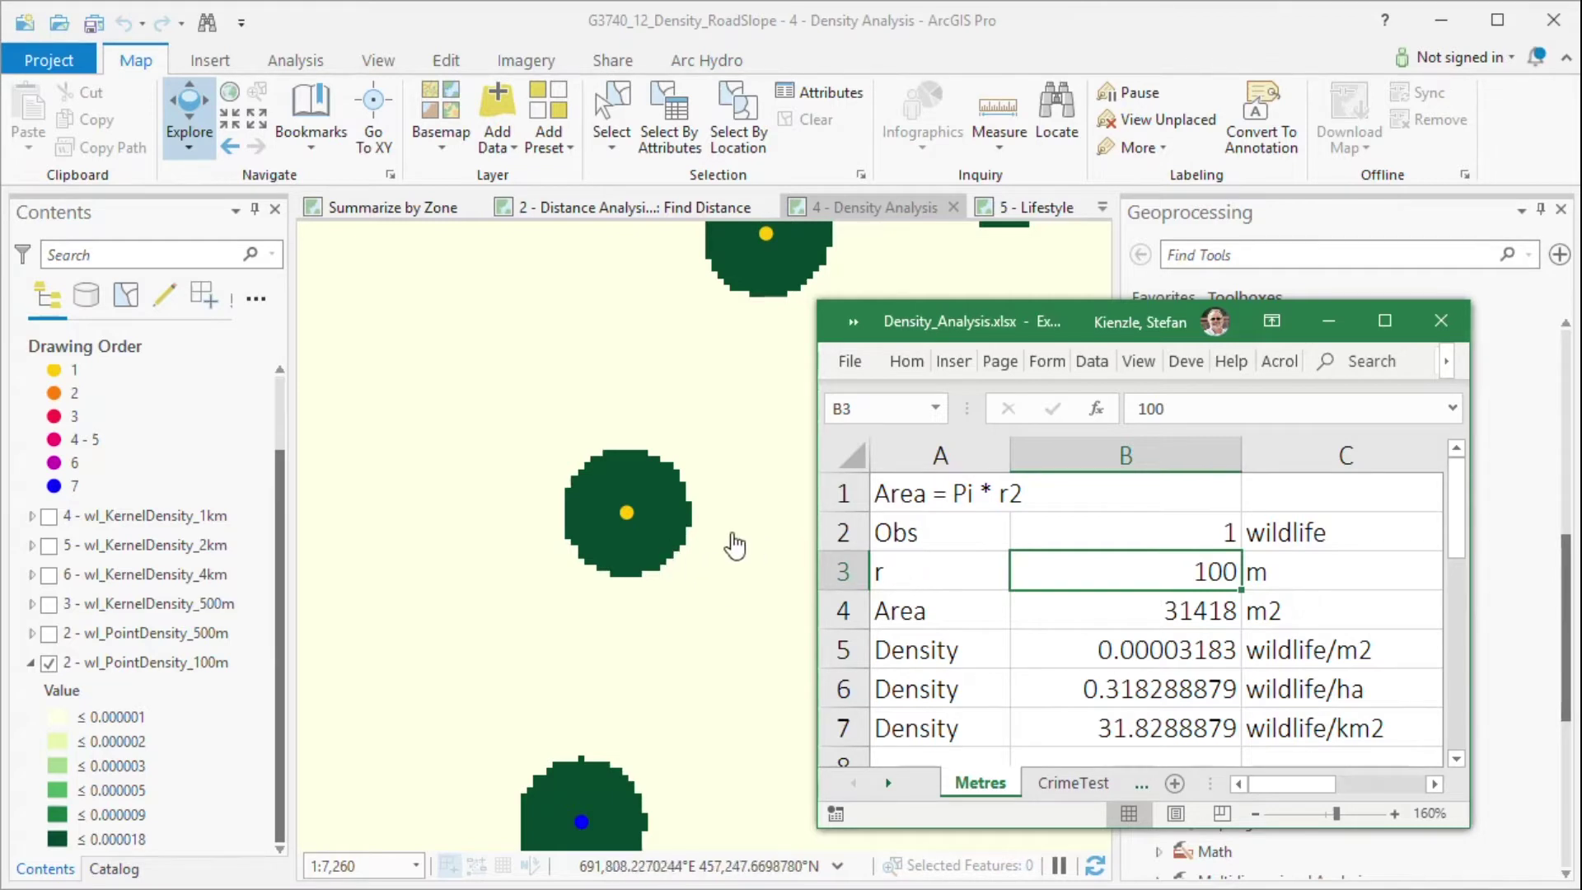
{"action": "left_click", "coordinate": [1172, 611]}
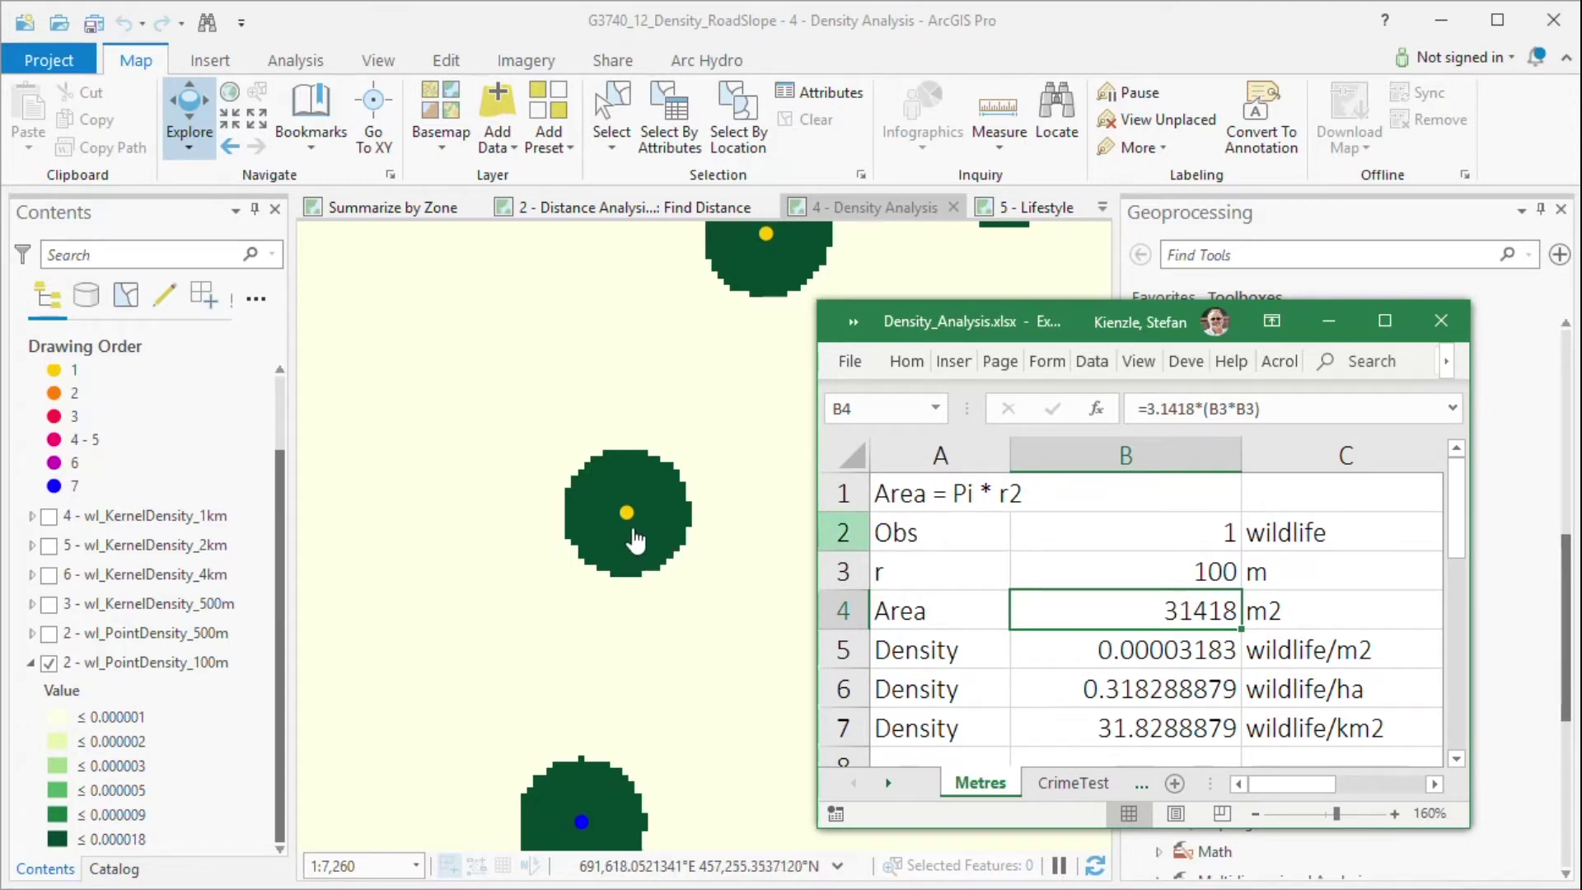
{"action": "left_click", "coordinate": [1194, 656]}
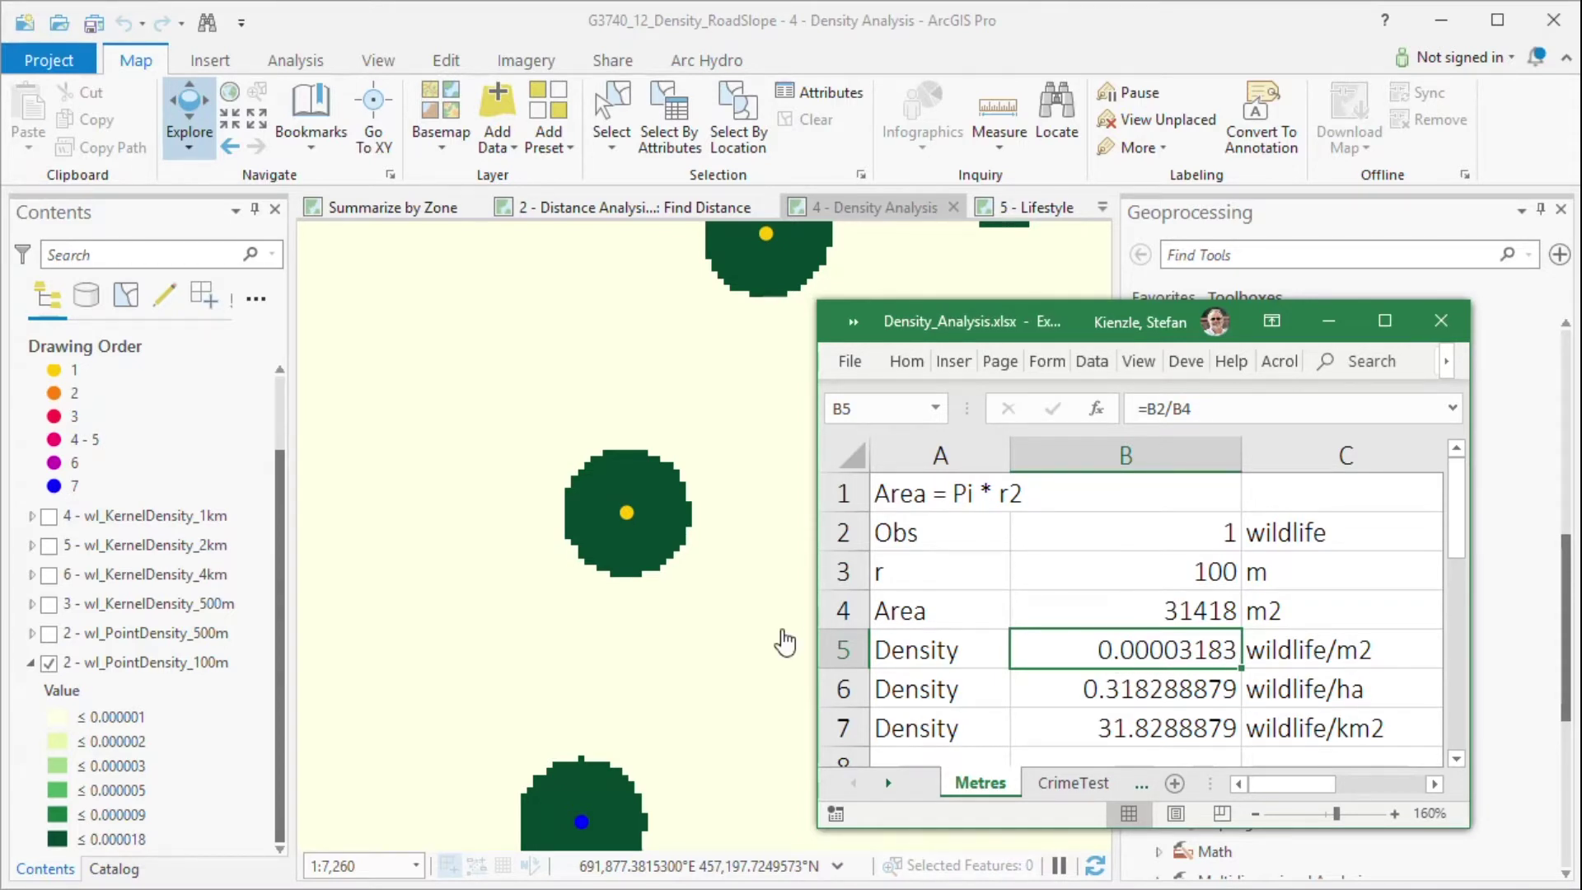
{"action": "left_click", "coordinate": [653, 492]}
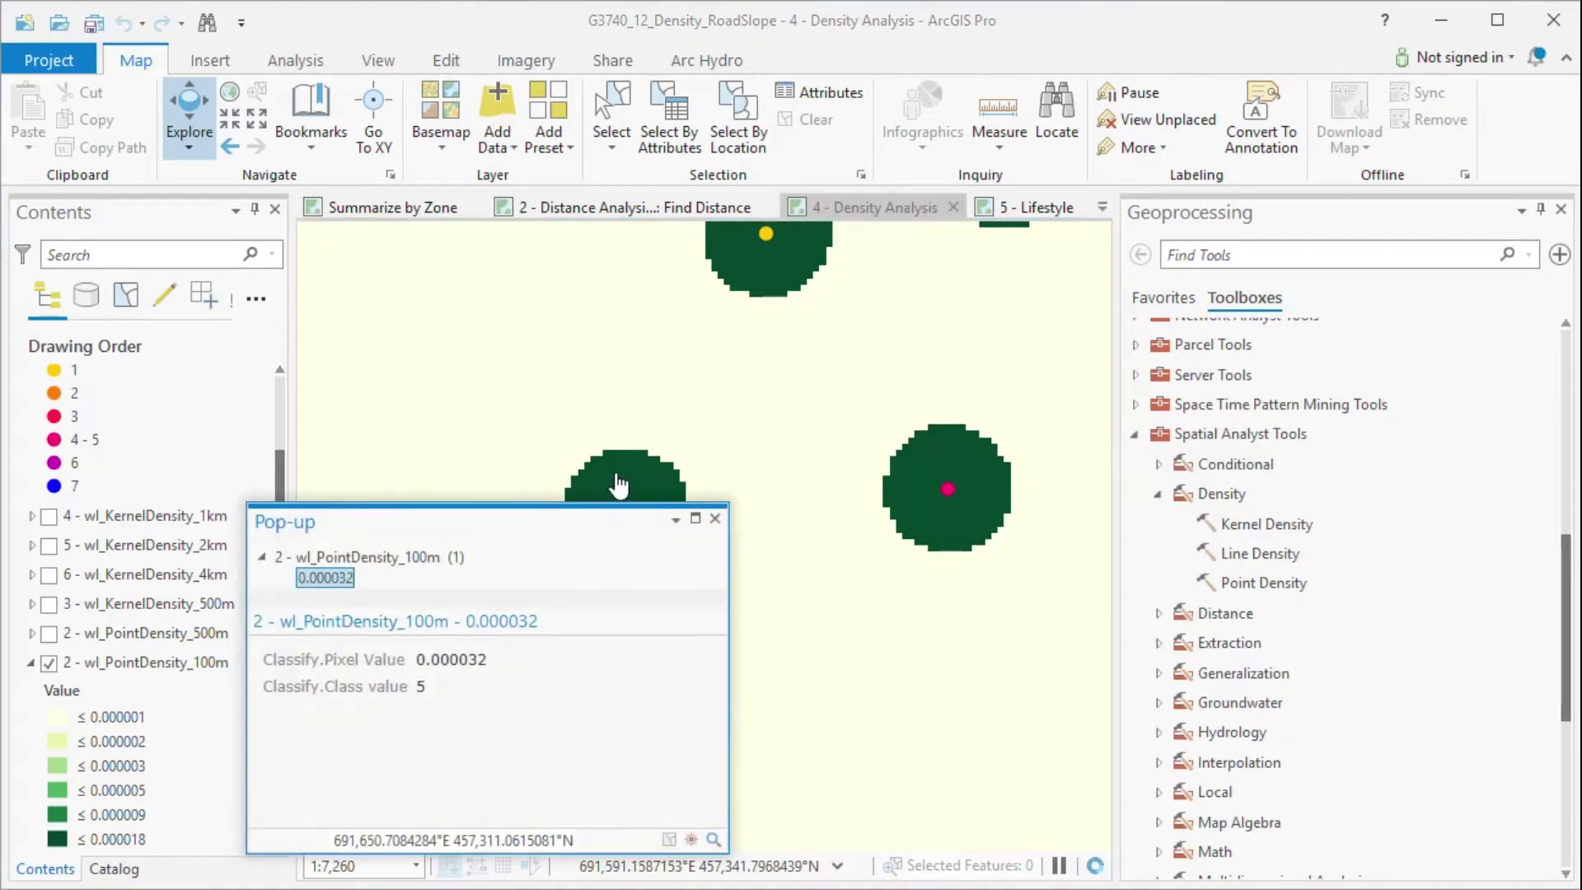
{"action": "left_click", "coordinate": [618, 473]}
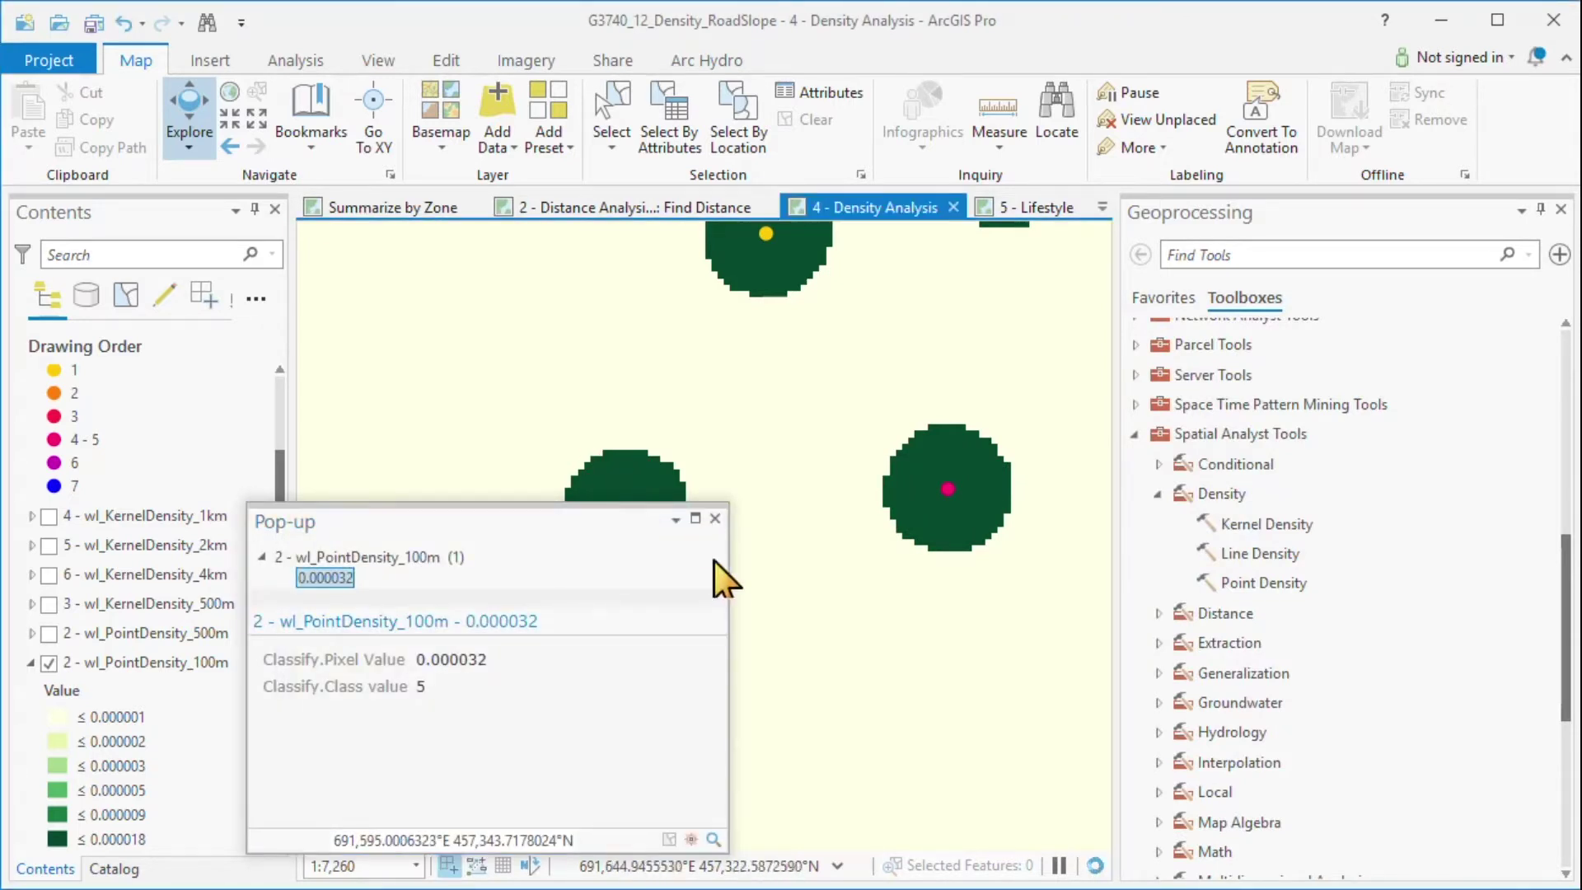
Switch to the Excel workbook Density_Analysis.xlsx and set the number of wildlife observations in B2 to 5
{"action": "key", "text": "alt+Tab"}
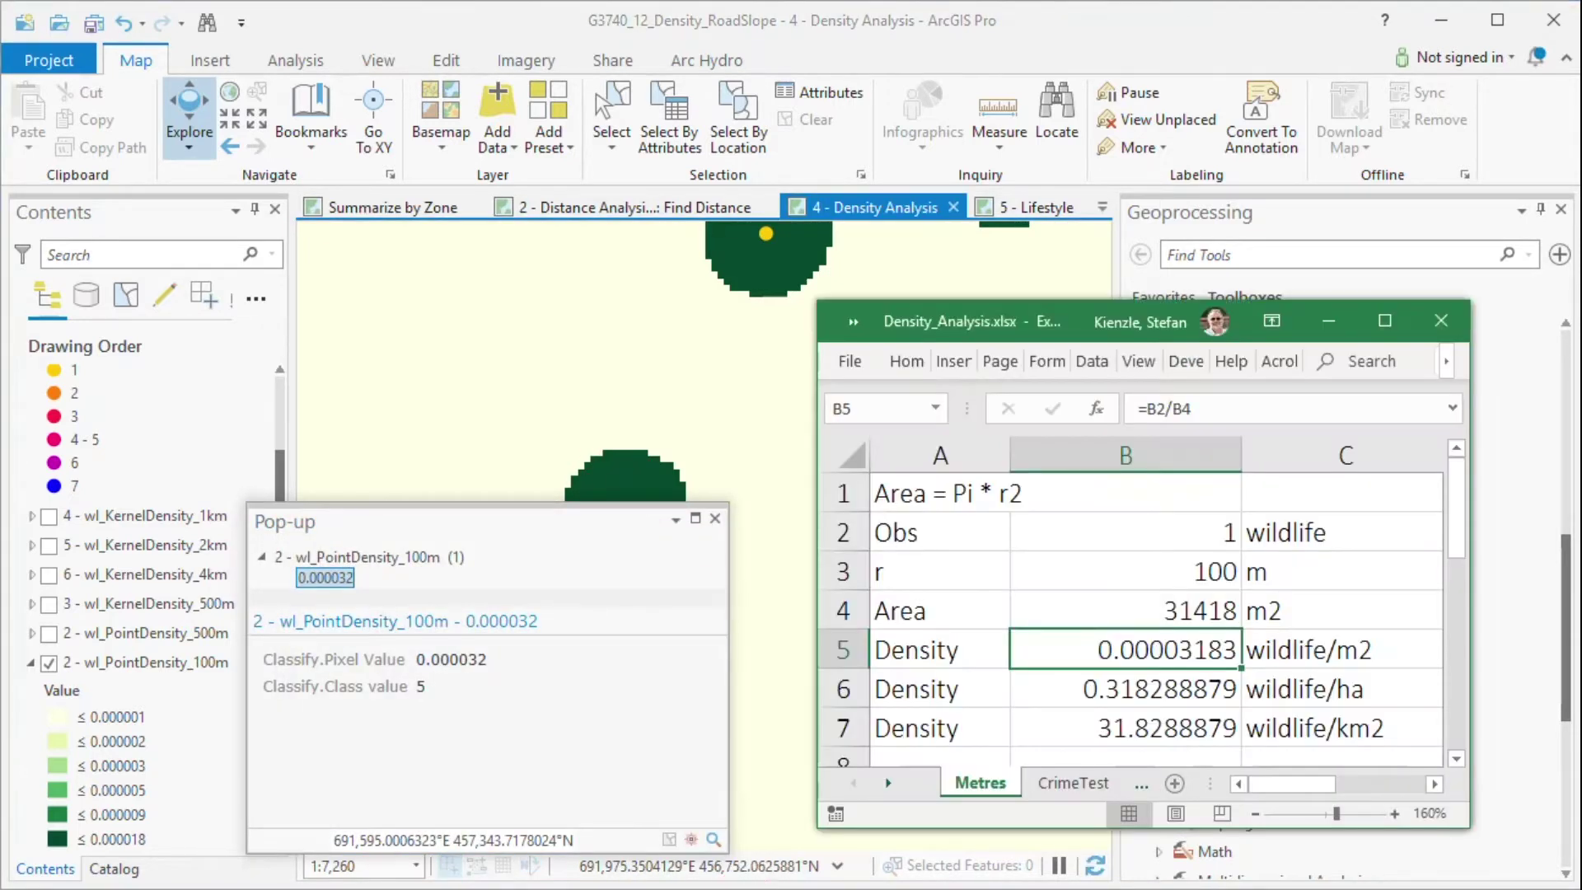
{"action": "left_click", "coordinate": [1193, 534]}
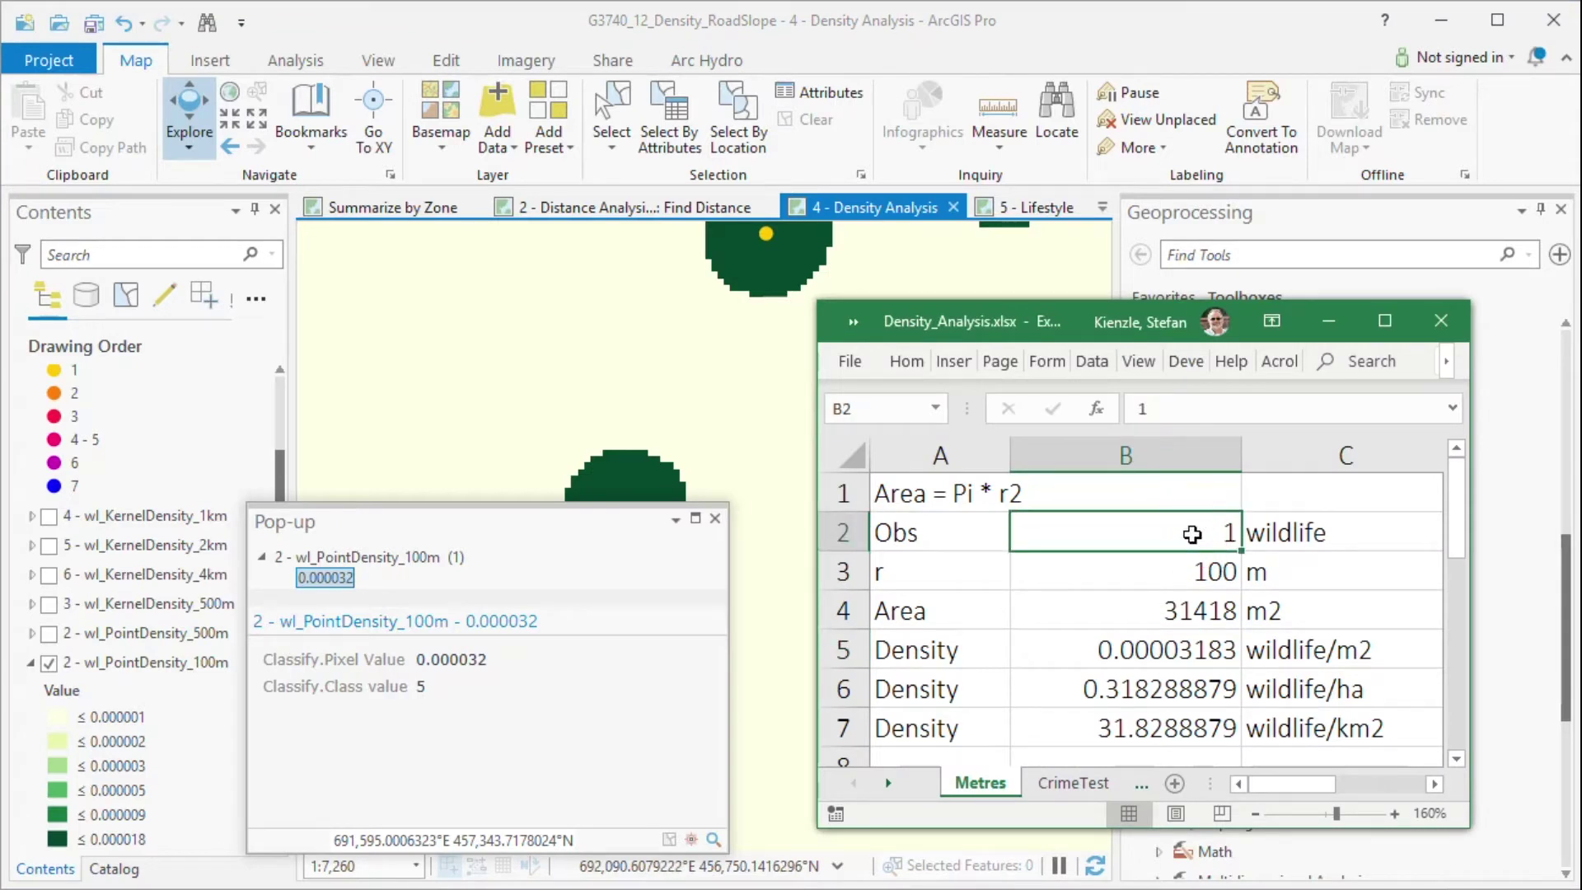
{"action": "type", "text": "5"}
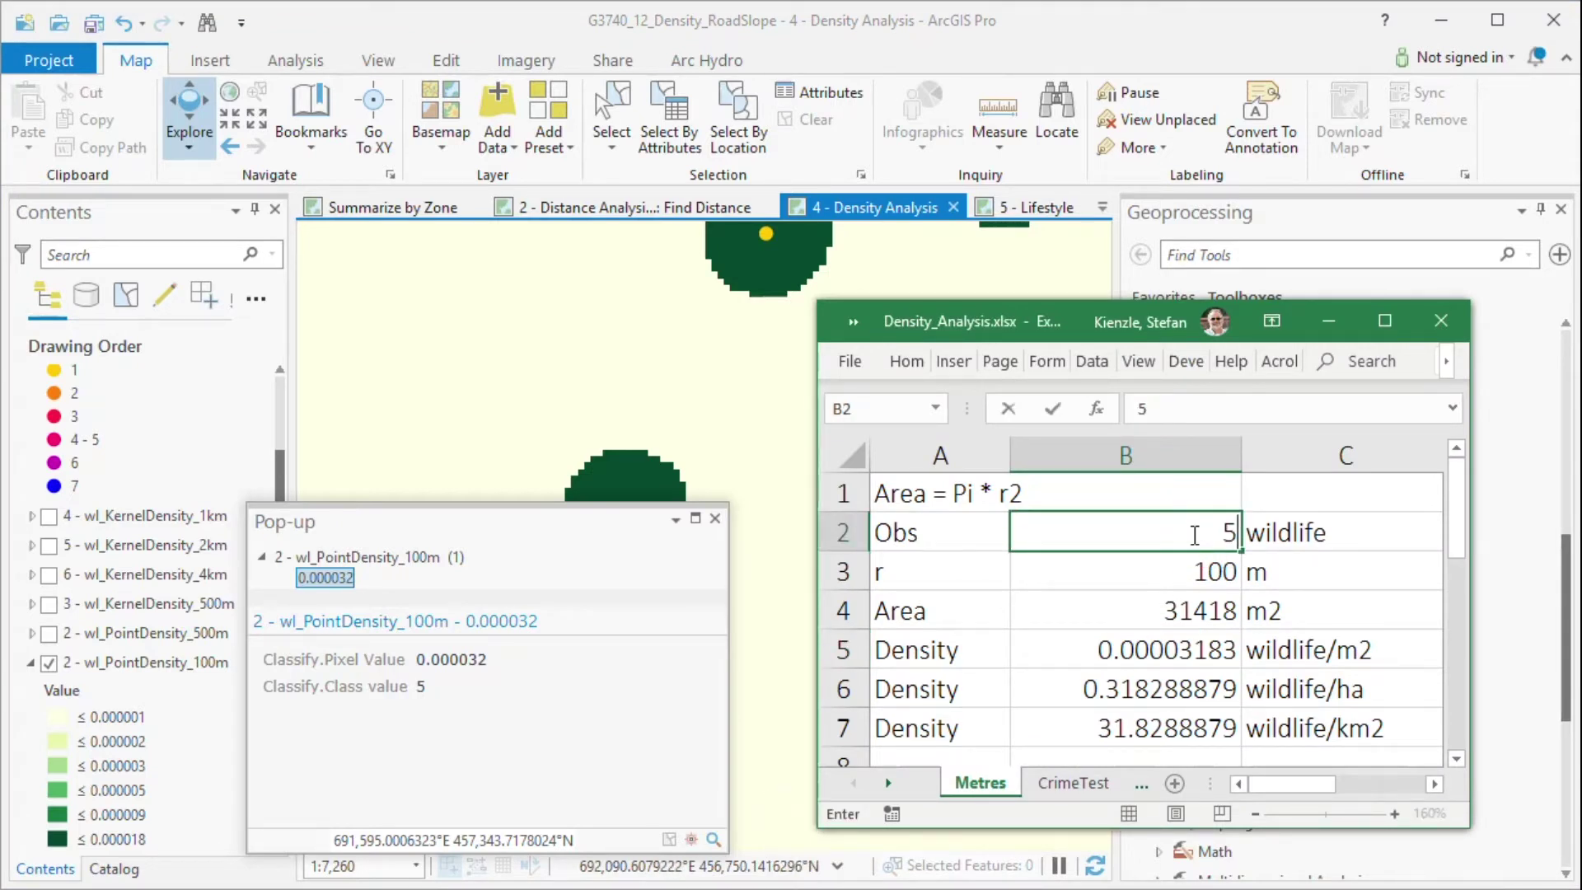
{"action": "key", "text": "Return"}
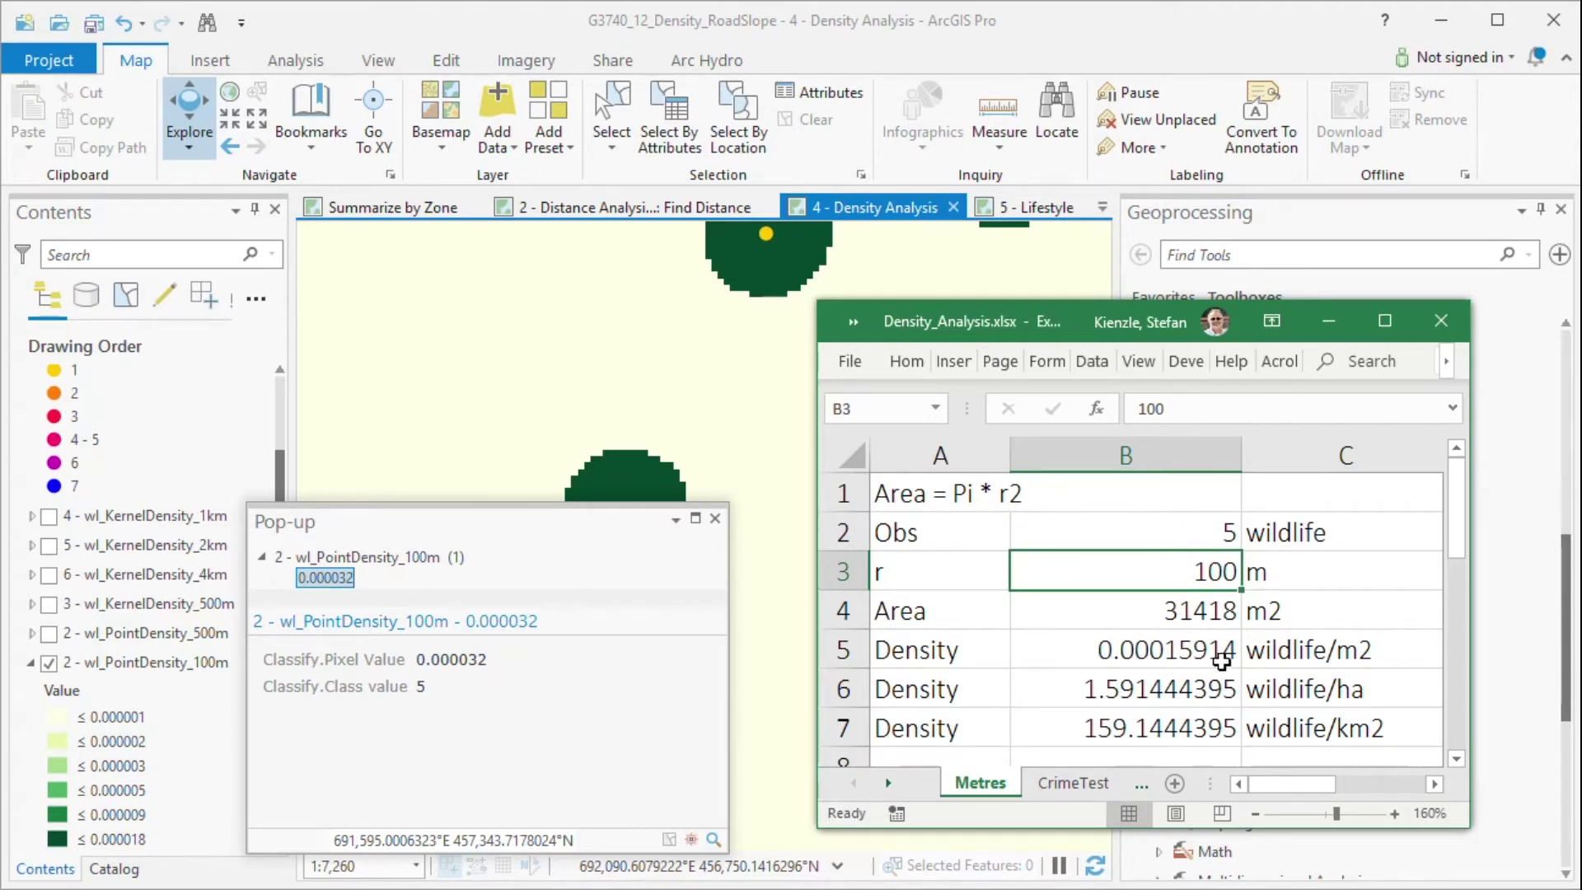
Return to ArcGIS Pro and query the 100 m density pixel value around the 4 - 5 class point, closing the pop-up when done
{"action": "left_click", "coordinate": [702, 361]}
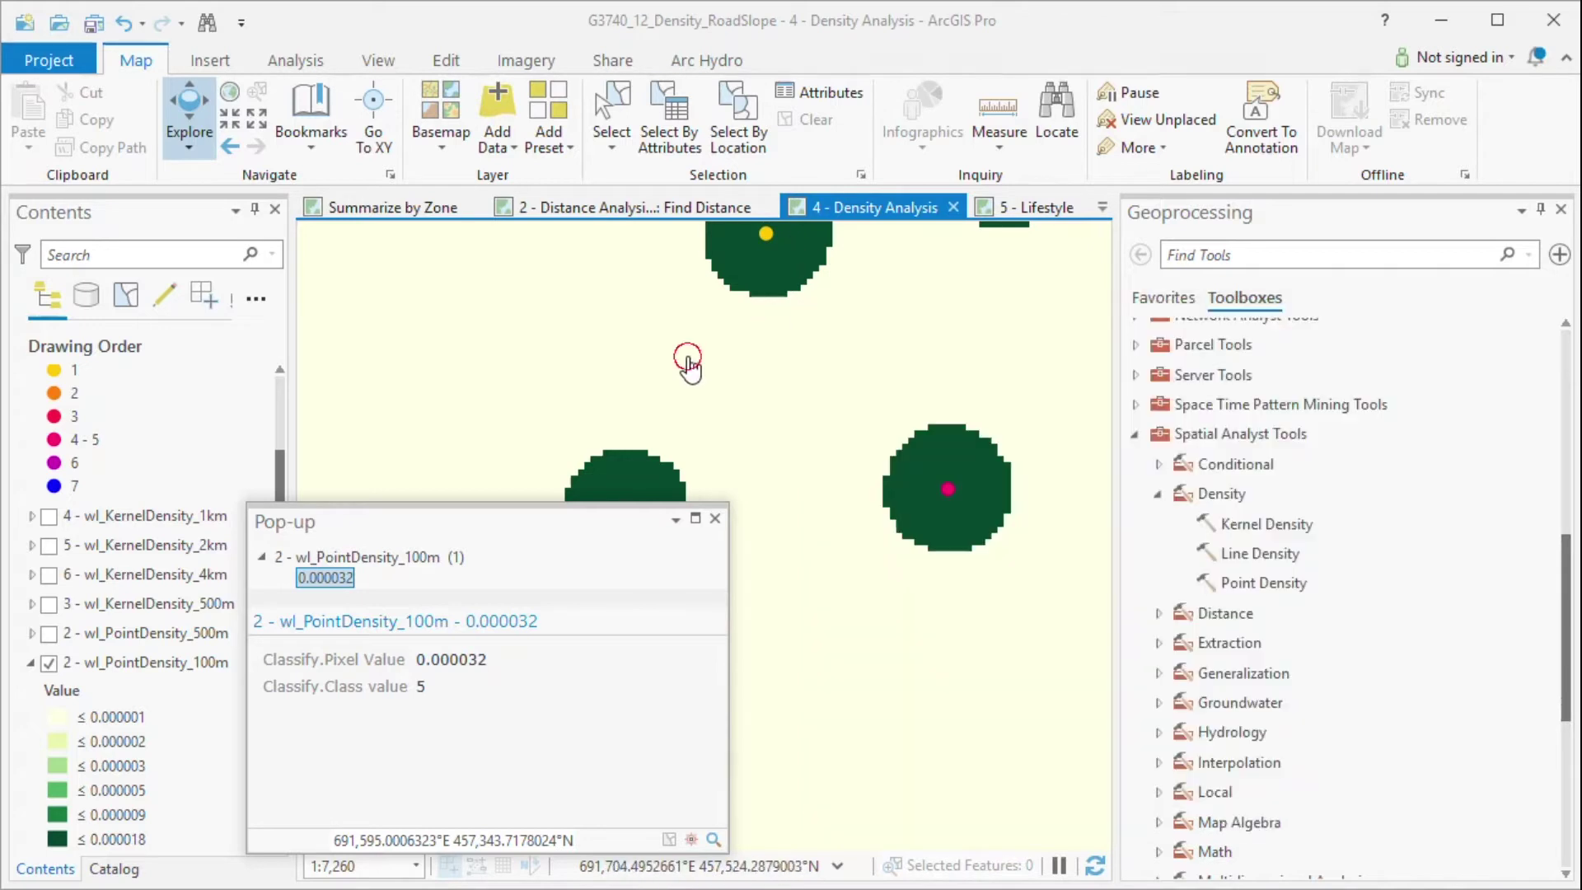
{"action": "left_click", "coordinate": [949, 496]}
{"action": "left_click", "coordinate": [931, 478]}
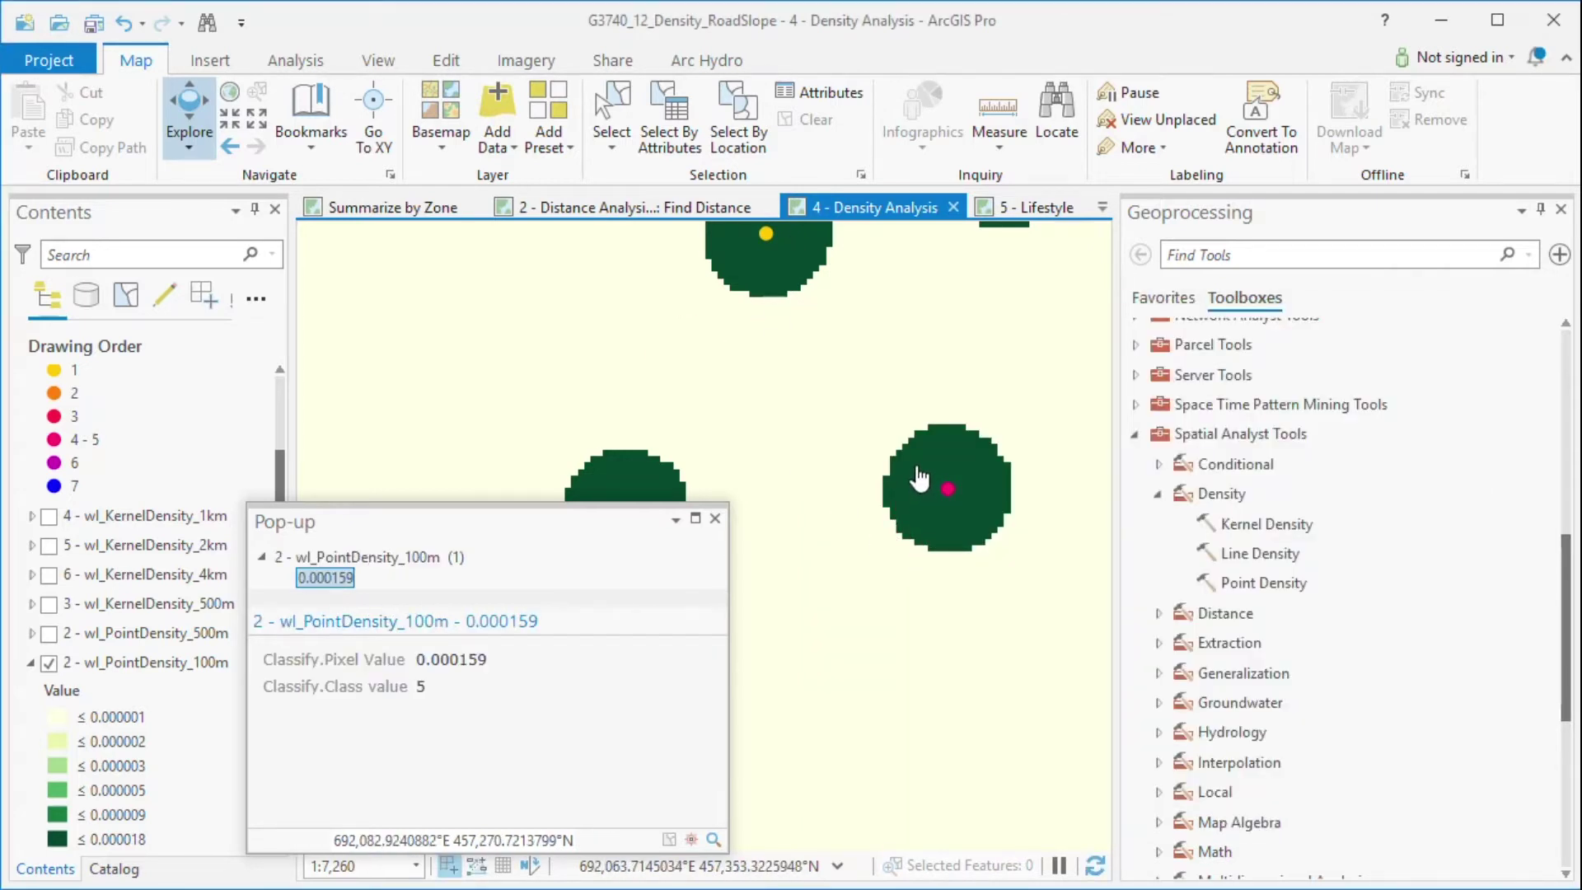
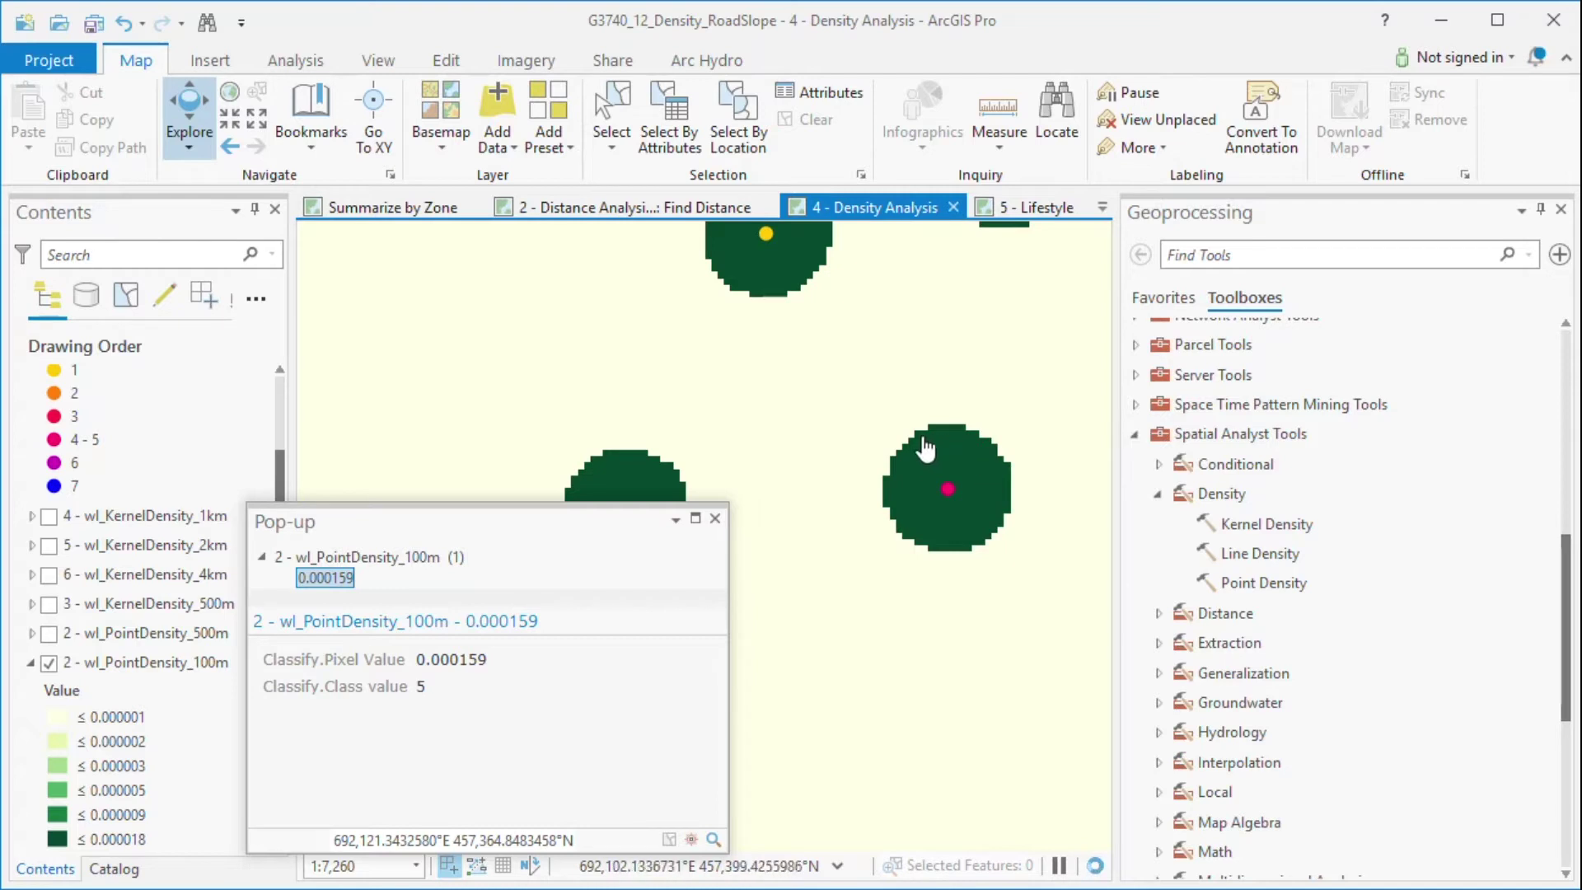
{"action": "left_click", "coordinate": [714, 519]}
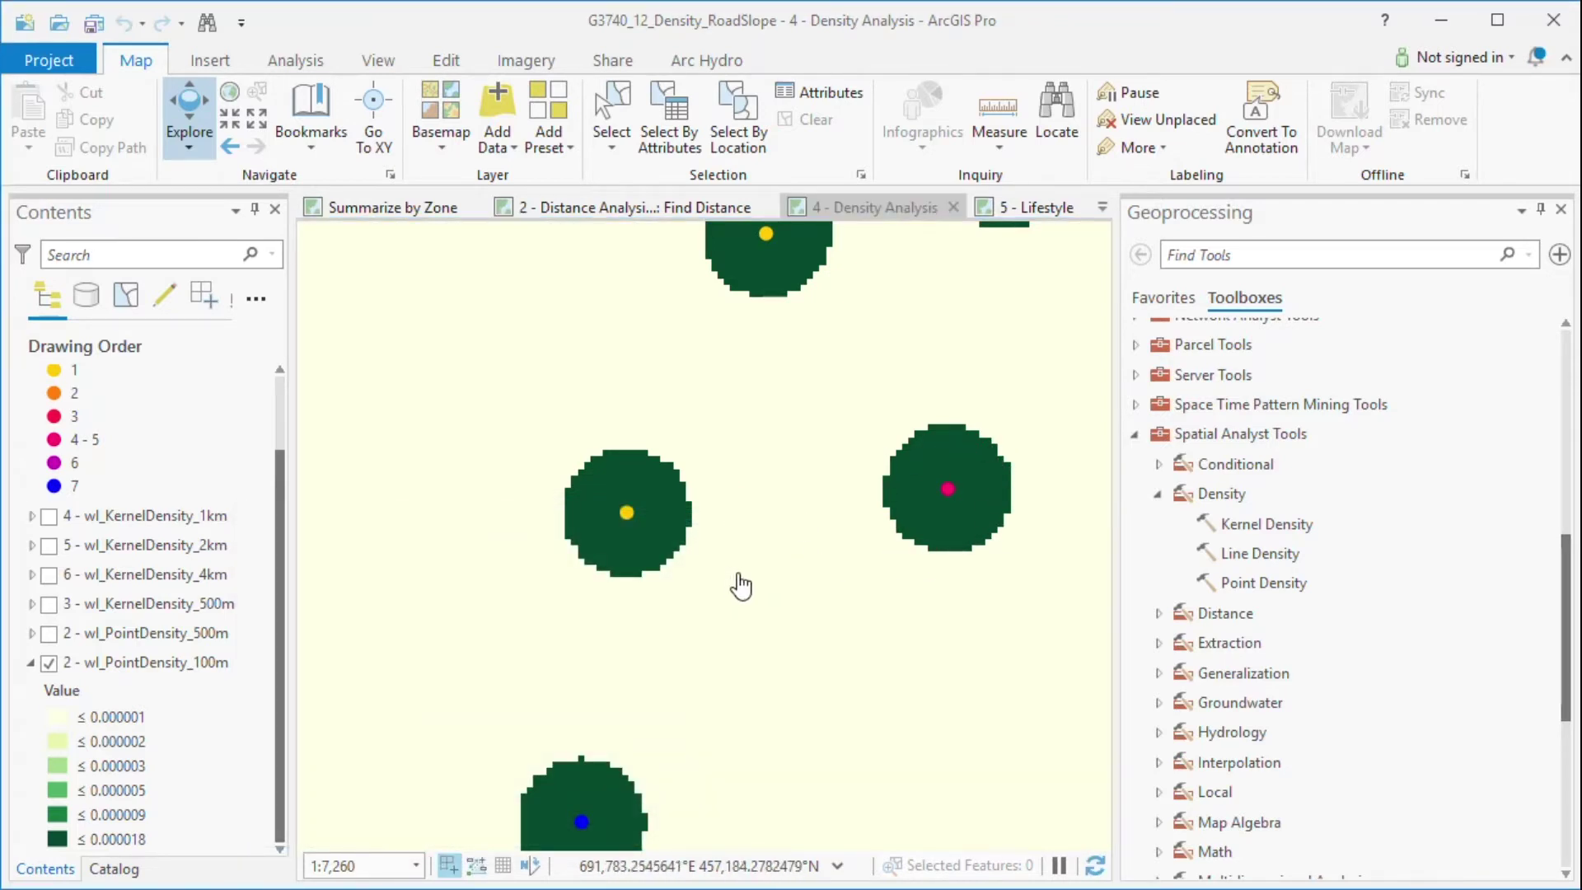
Hide the wl_PointDensity_100m layer and collapse its legend, with the map back at the scale of the whole study area
{"action": "scroll", "coordinate": [740, 583], "scroll_direction": "down", "scroll_amount": 4}
{"action": "scroll", "coordinate": [770, 555], "scroll_direction": "down", "scroll_amount": 2}
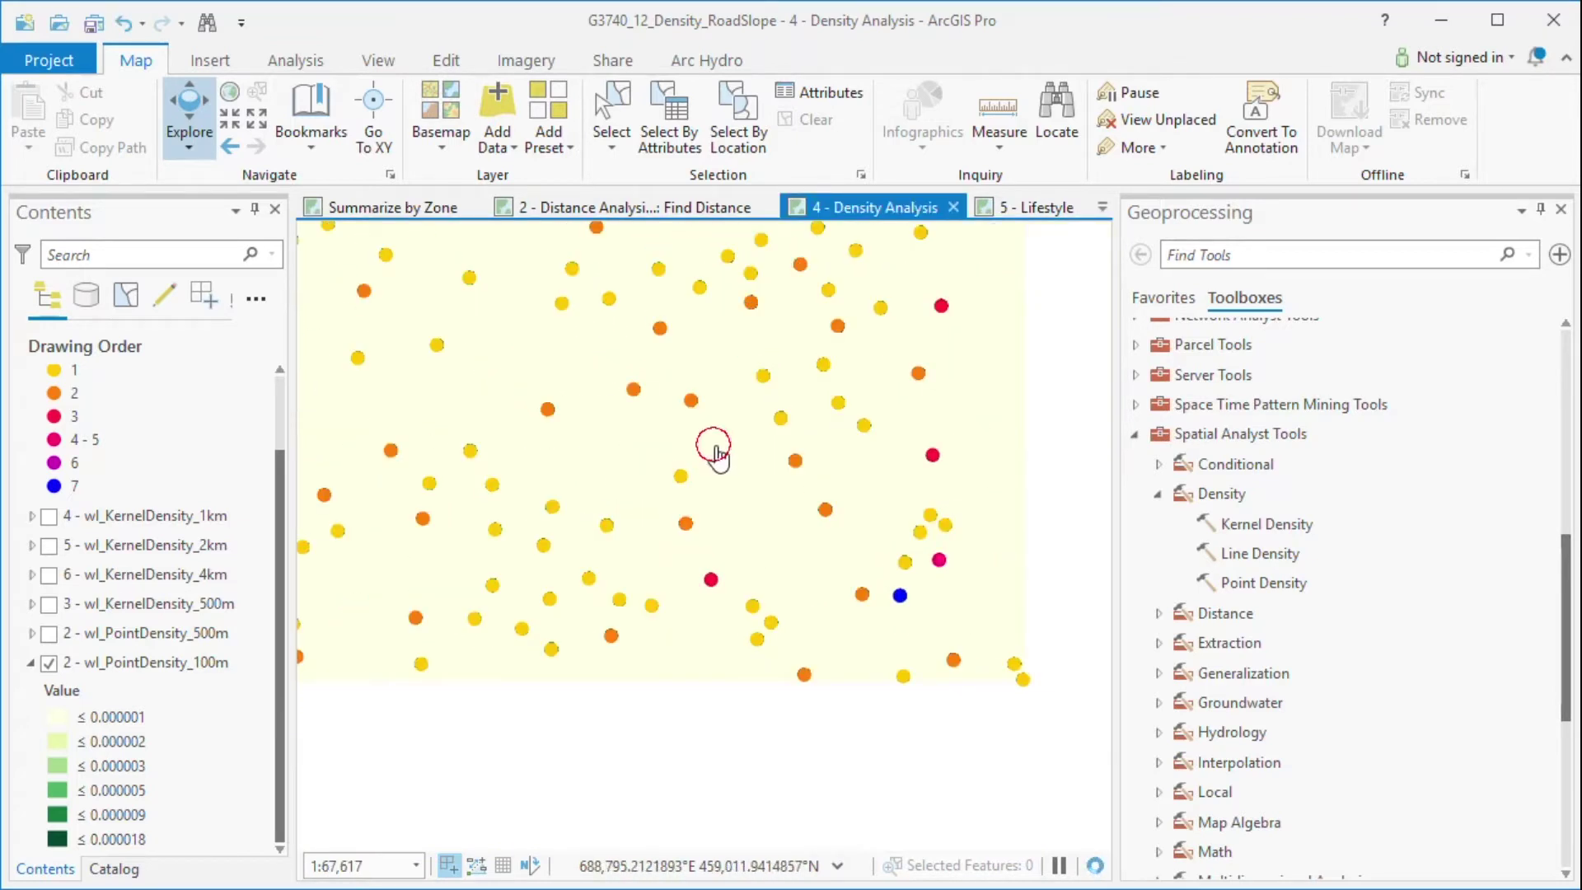
{"action": "left_click_drag", "start_coordinate": [717, 453], "coordinate": [793, 533]}
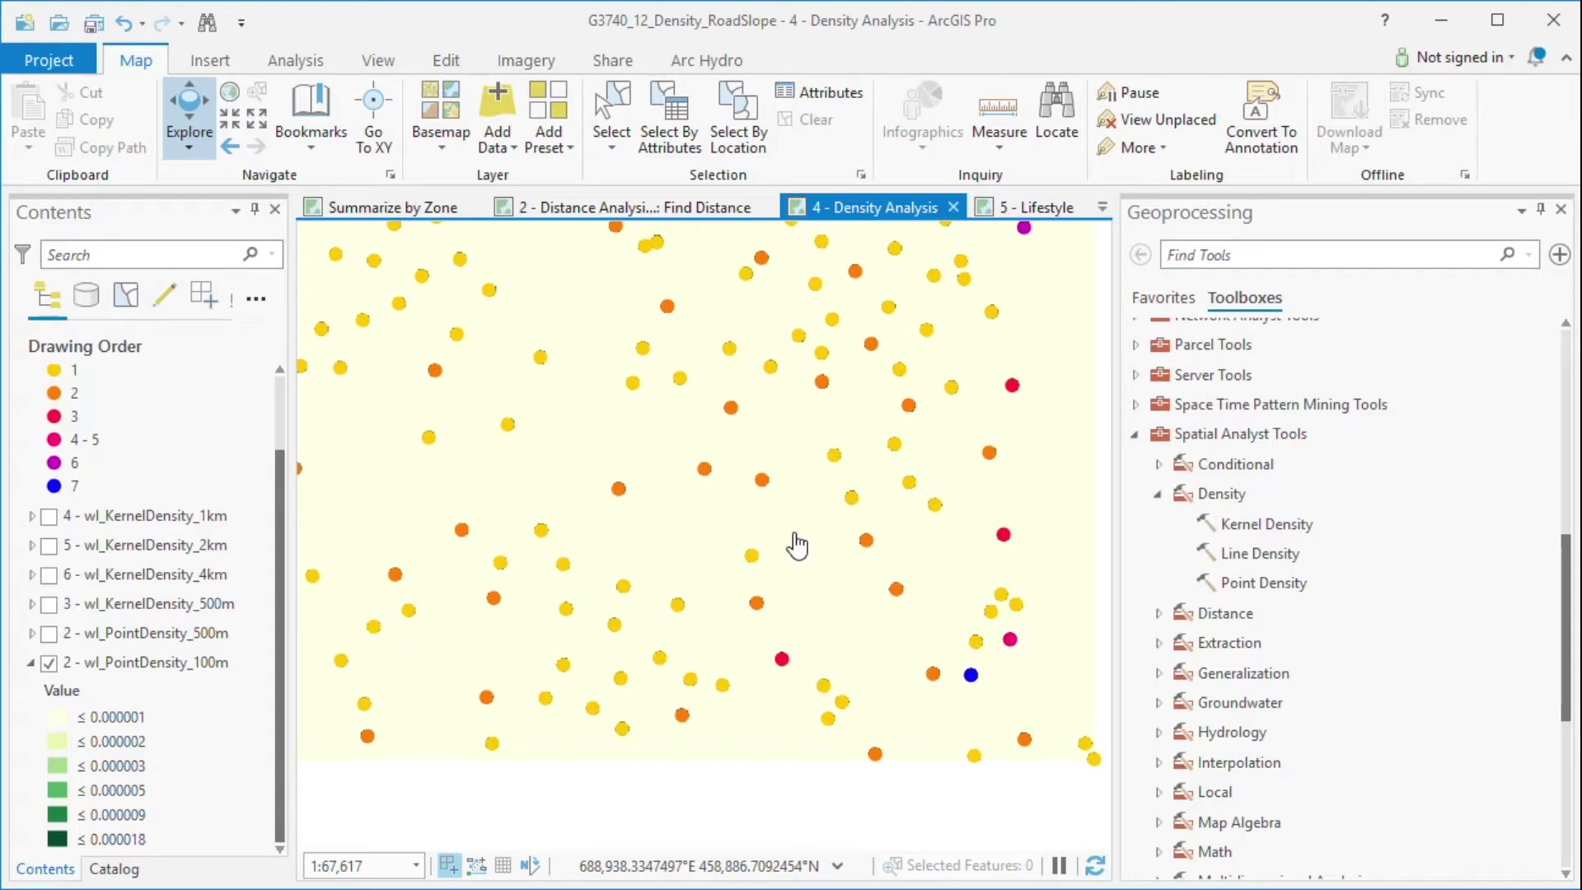
{"action": "left_click", "coordinate": [50, 663]}
{"action": "left_click", "coordinate": [32, 662]}
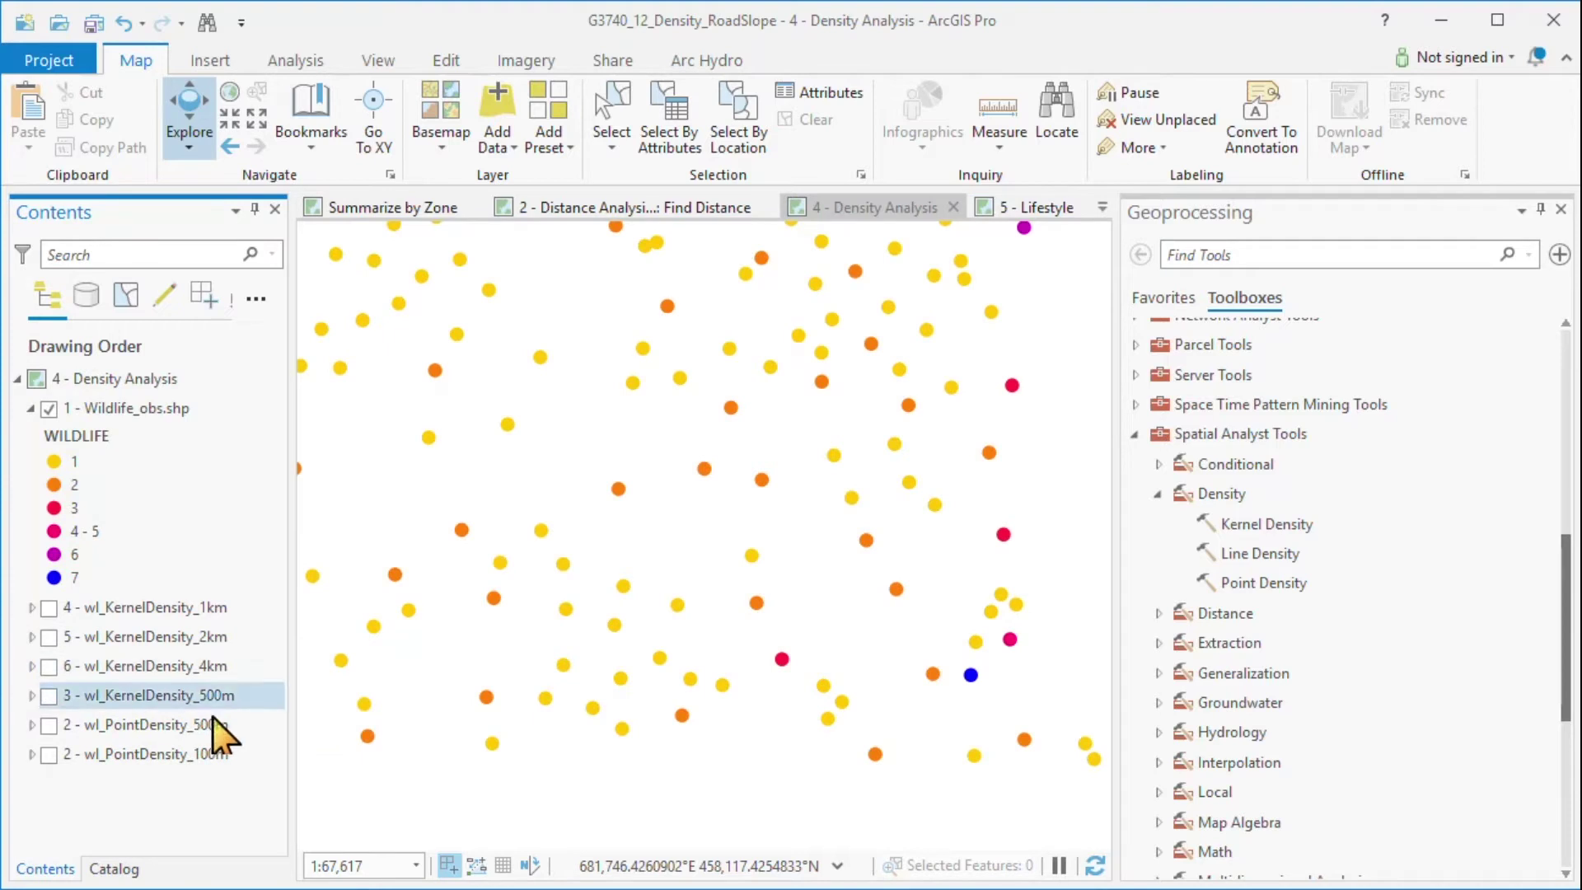
Display the wl_PointDensity_500m layer with its full legend and query its pixel value beside a single-observation point
{"action": "left_click", "coordinate": [49, 725]}
{"action": "left_click", "coordinate": [31, 724]}
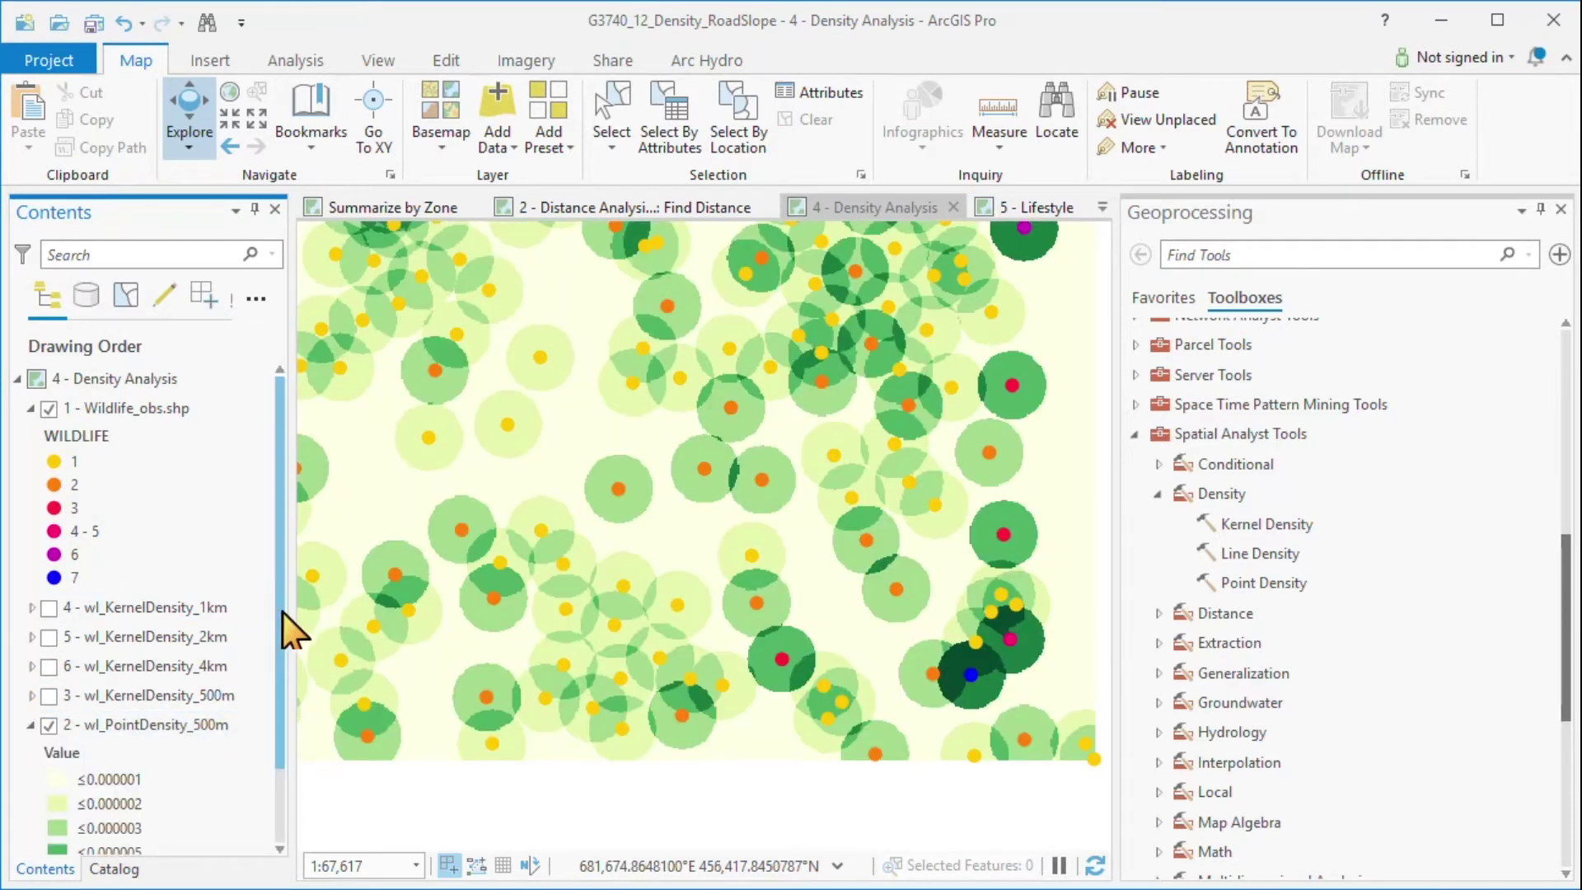
{"action": "left_click_drag", "start_coordinate": [283, 620], "coordinate": [289, 703]}
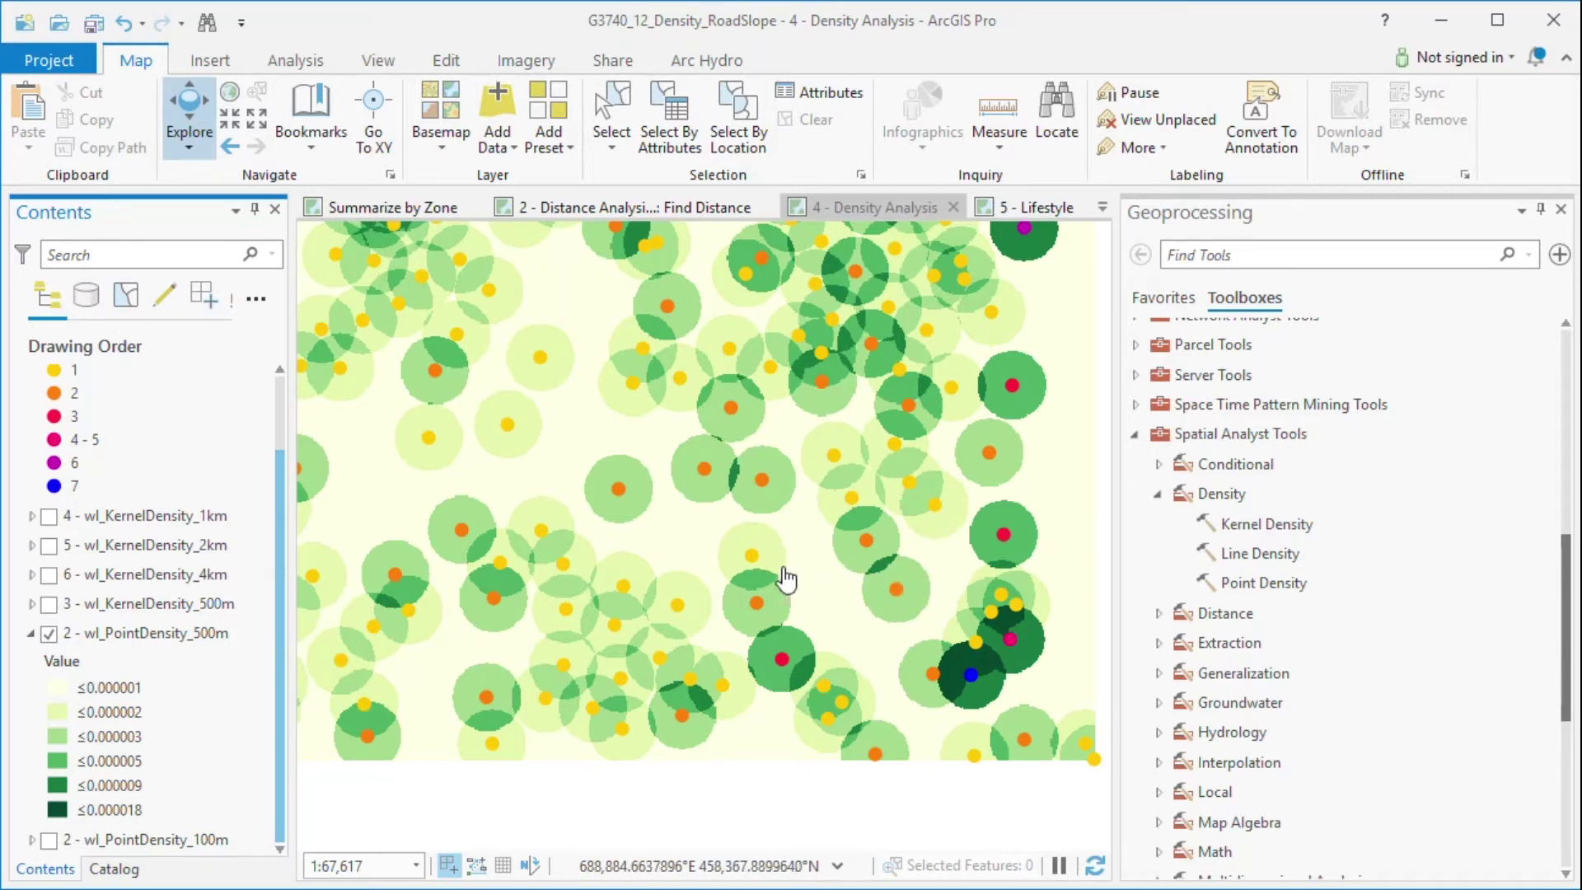
{"action": "left_click", "coordinate": [767, 551]}
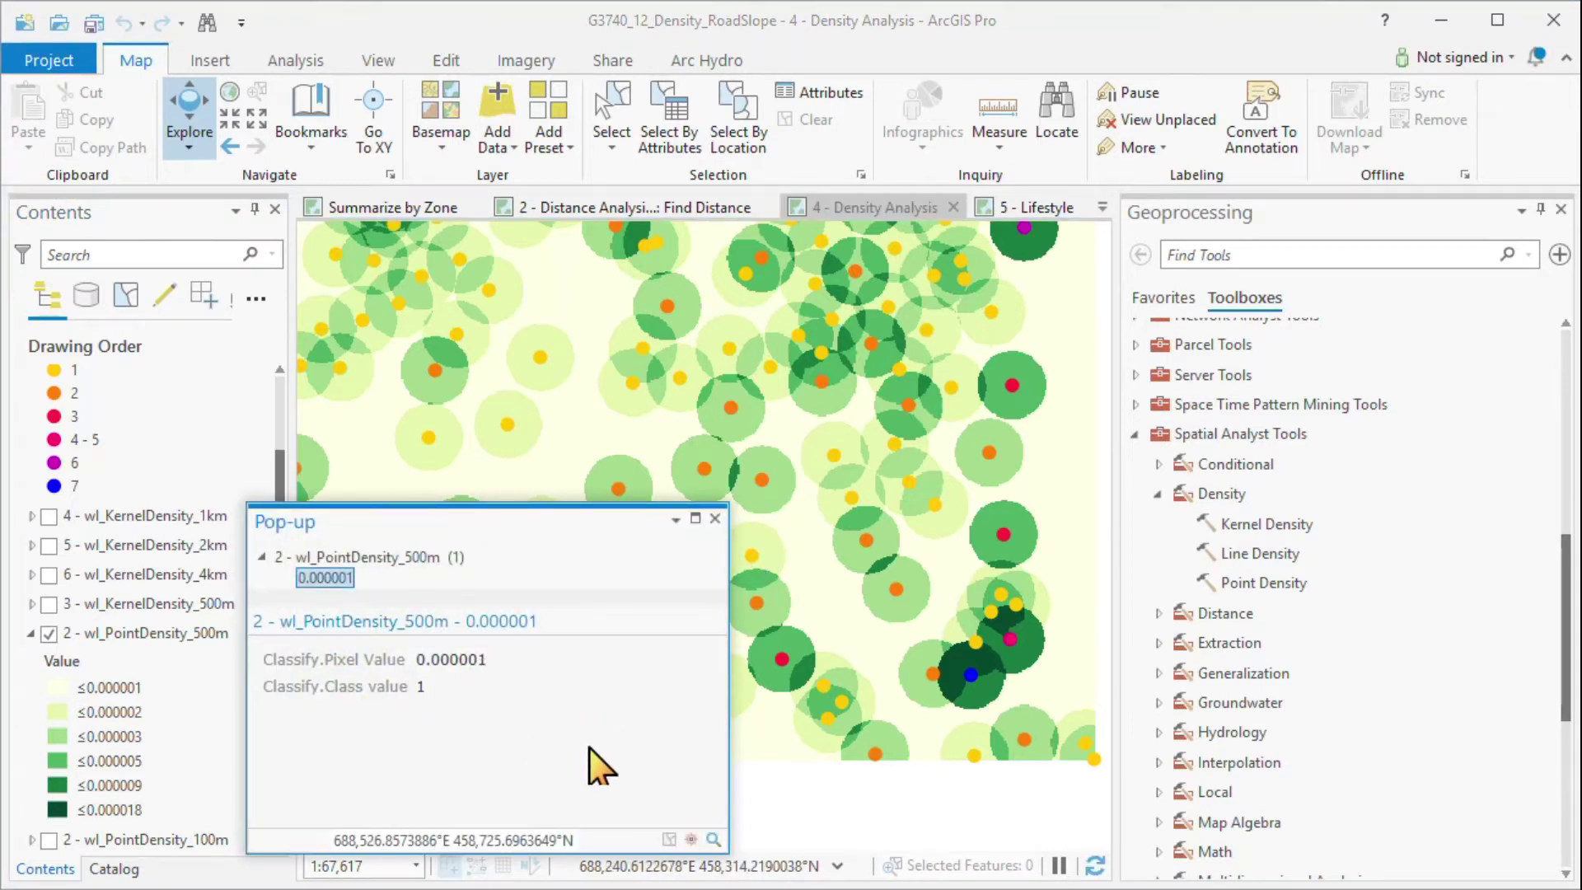
Switch to the Excel workbook Density_Analysis.xlsx and set the radius to 500 m and the observations to 1
{"action": "left_click", "coordinate": [876, 886]}
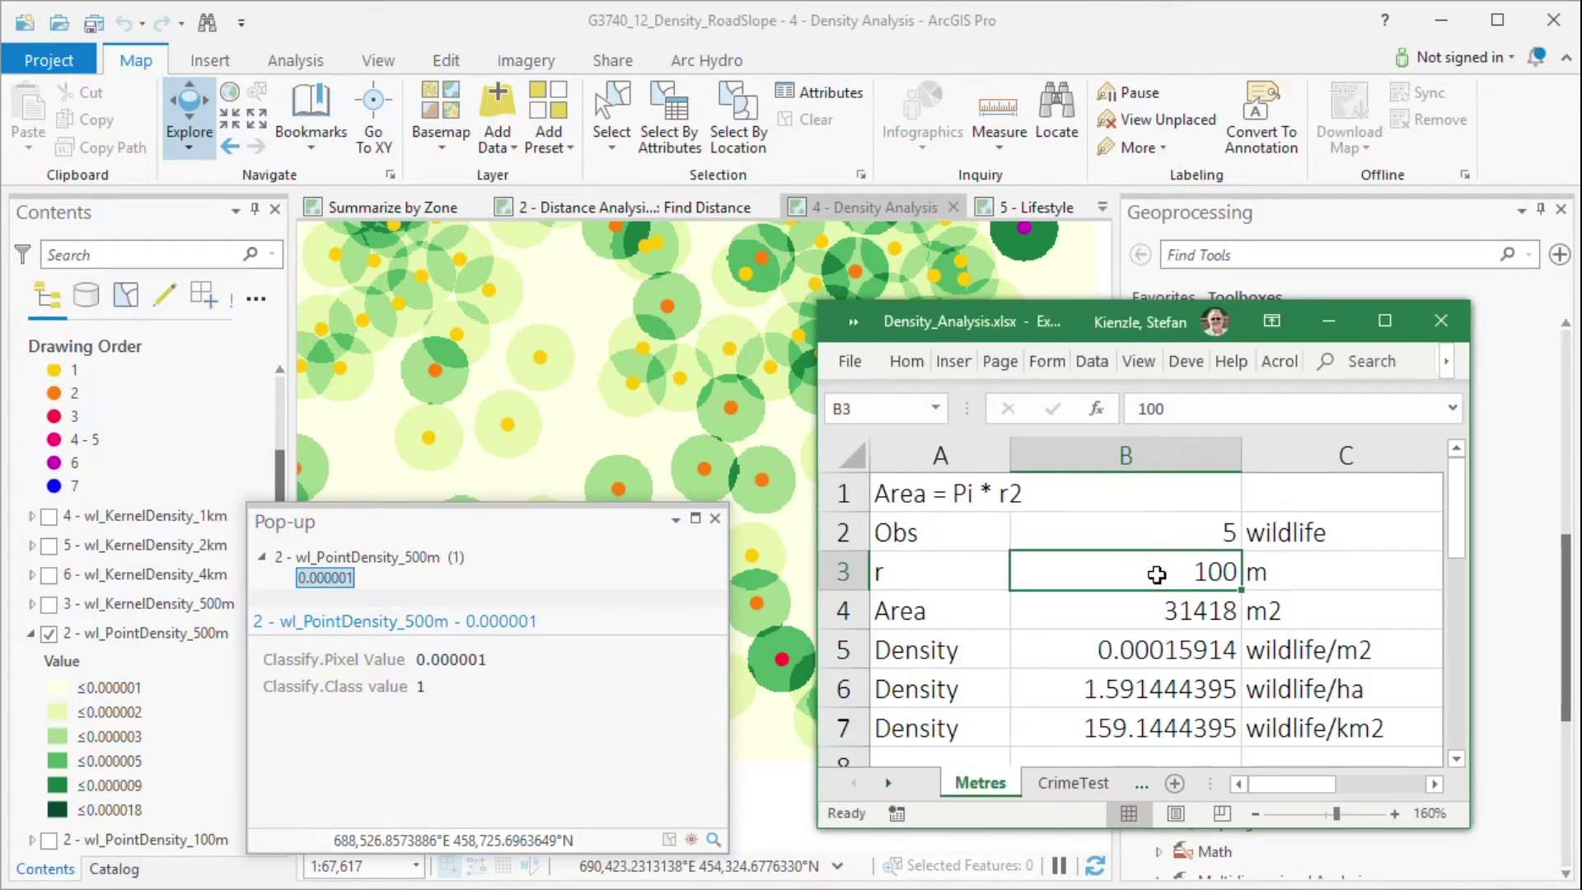
{"action": "type", "text": "500"}
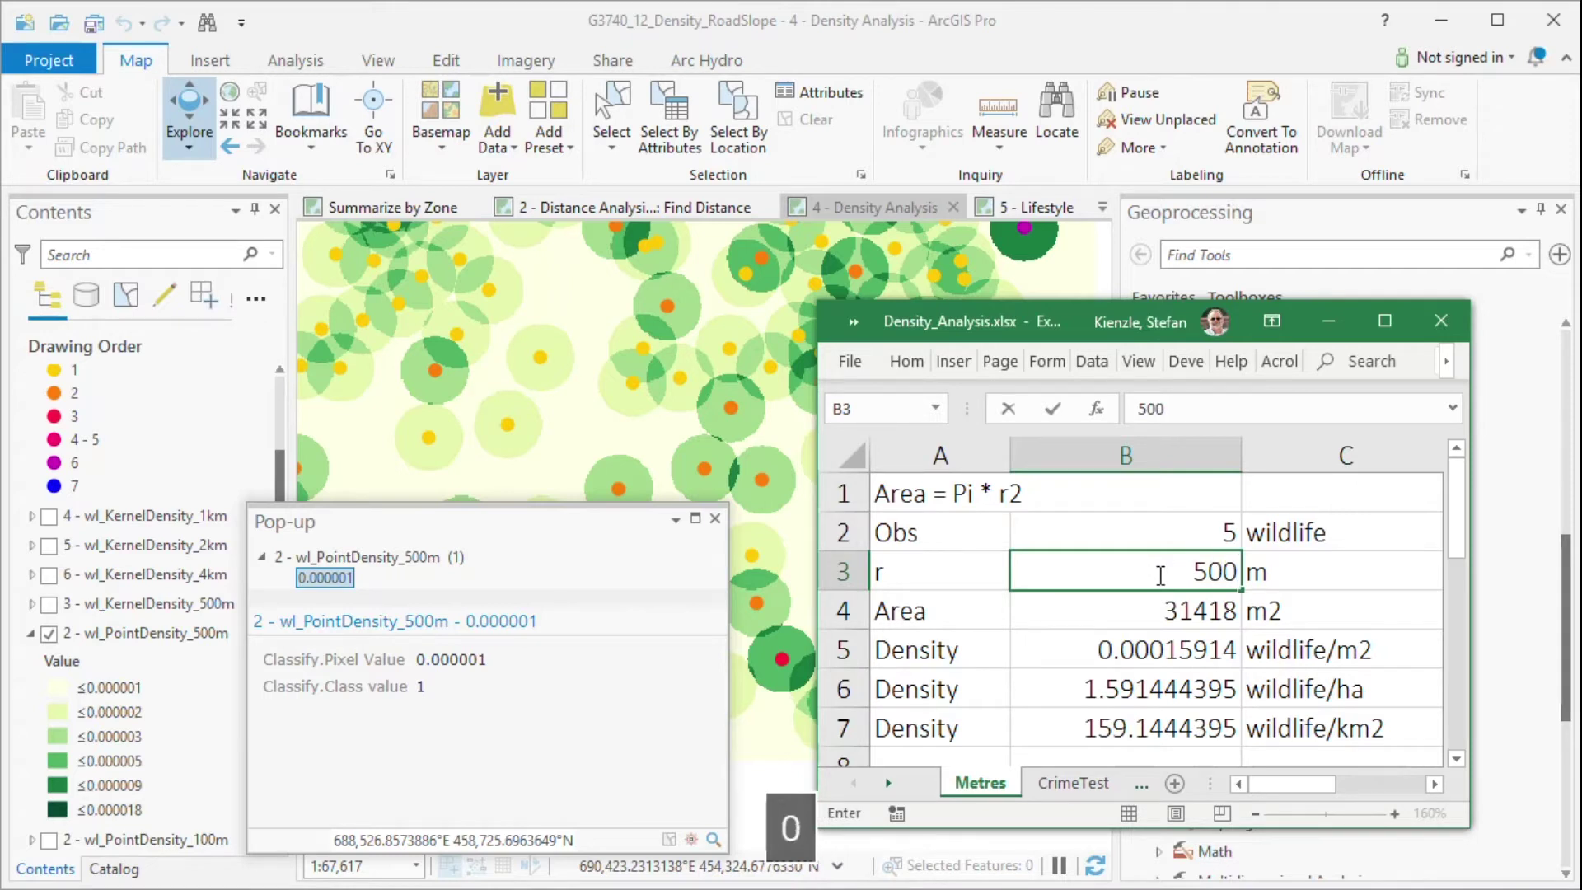
{"action": "key", "text": "Return"}
{"action": "left_click", "coordinate": [1209, 531]}
{"action": "type", "text": "1"}
{"action": "key", "text": "Return"}
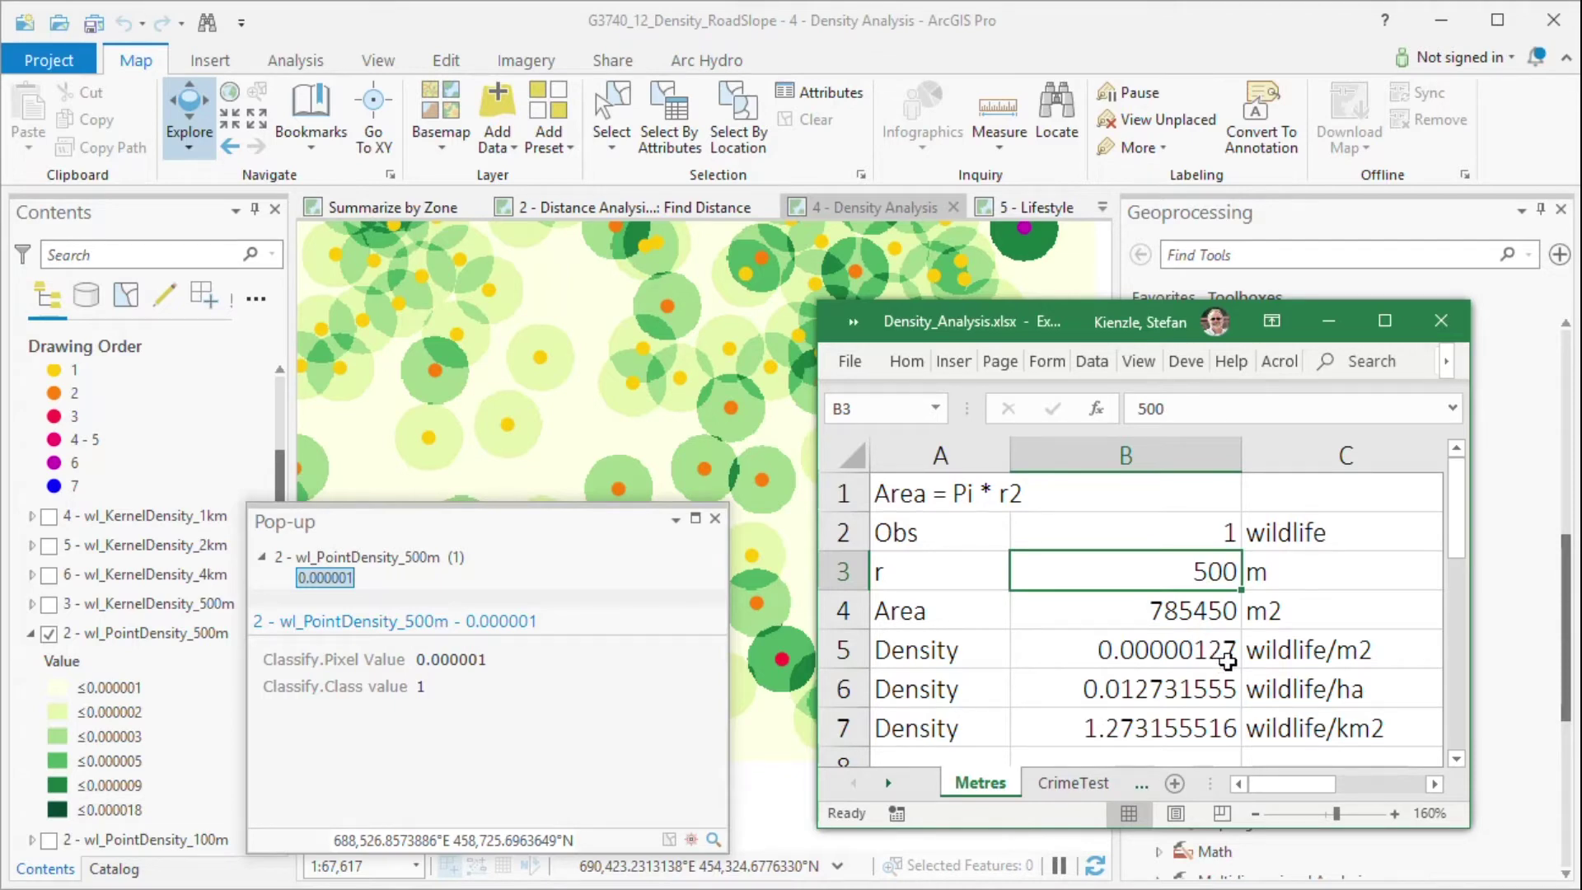
Return to ArcGIS Pro, close the pop-up and examine the overlapping 500 m density circles in the northeastern cluster up close
{"action": "left_click", "coordinate": [715, 518]}
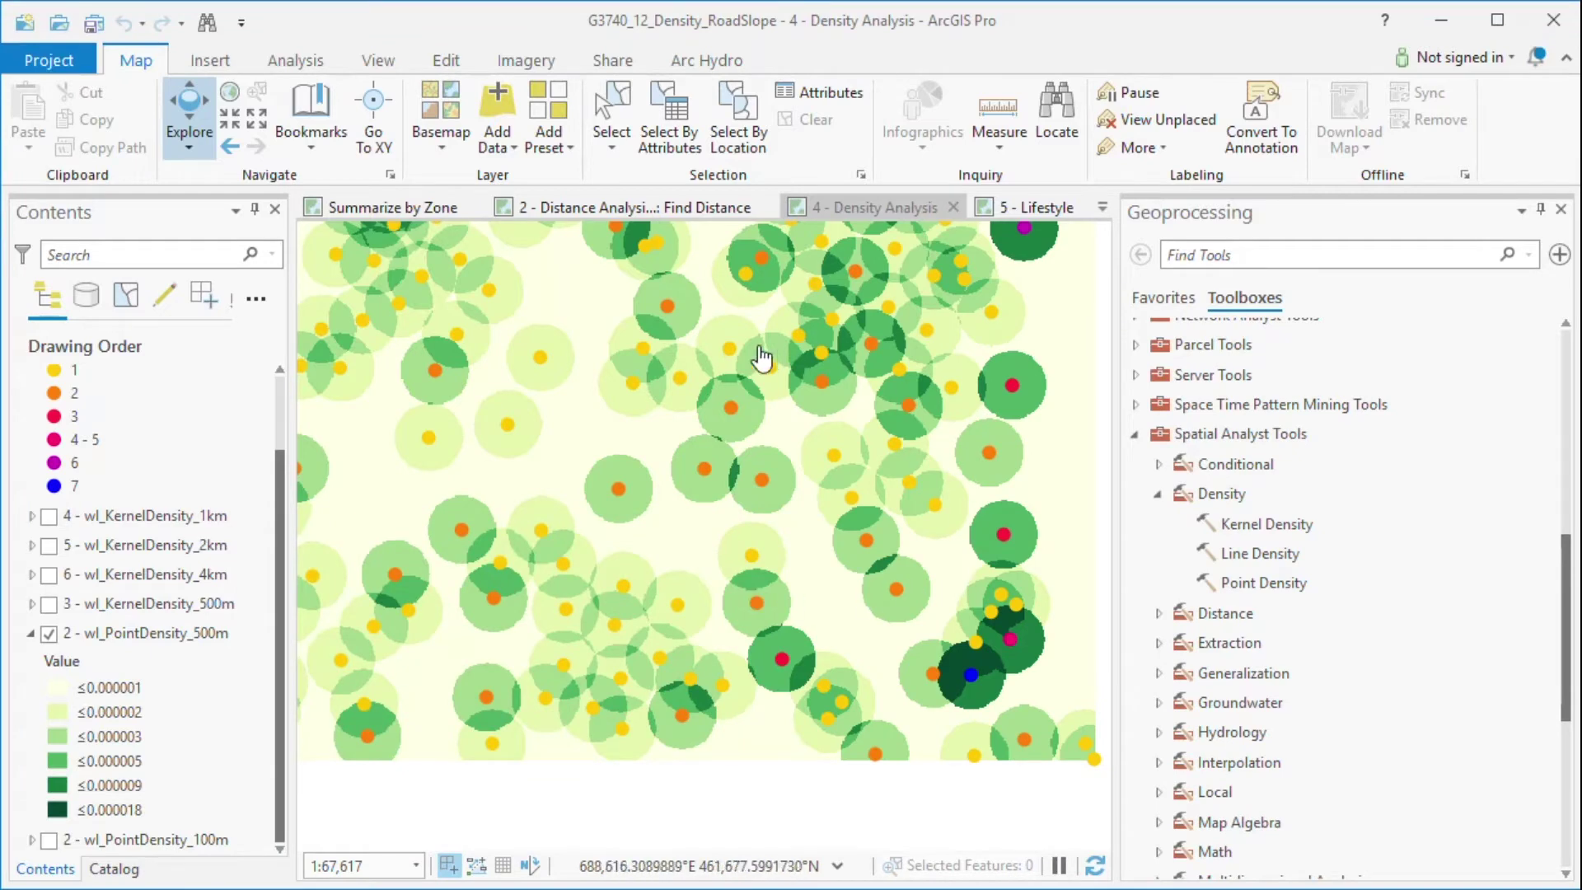
{"action": "scroll", "coordinate": [820, 330], "scroll_direction": "up", "scroll_amount": 5}
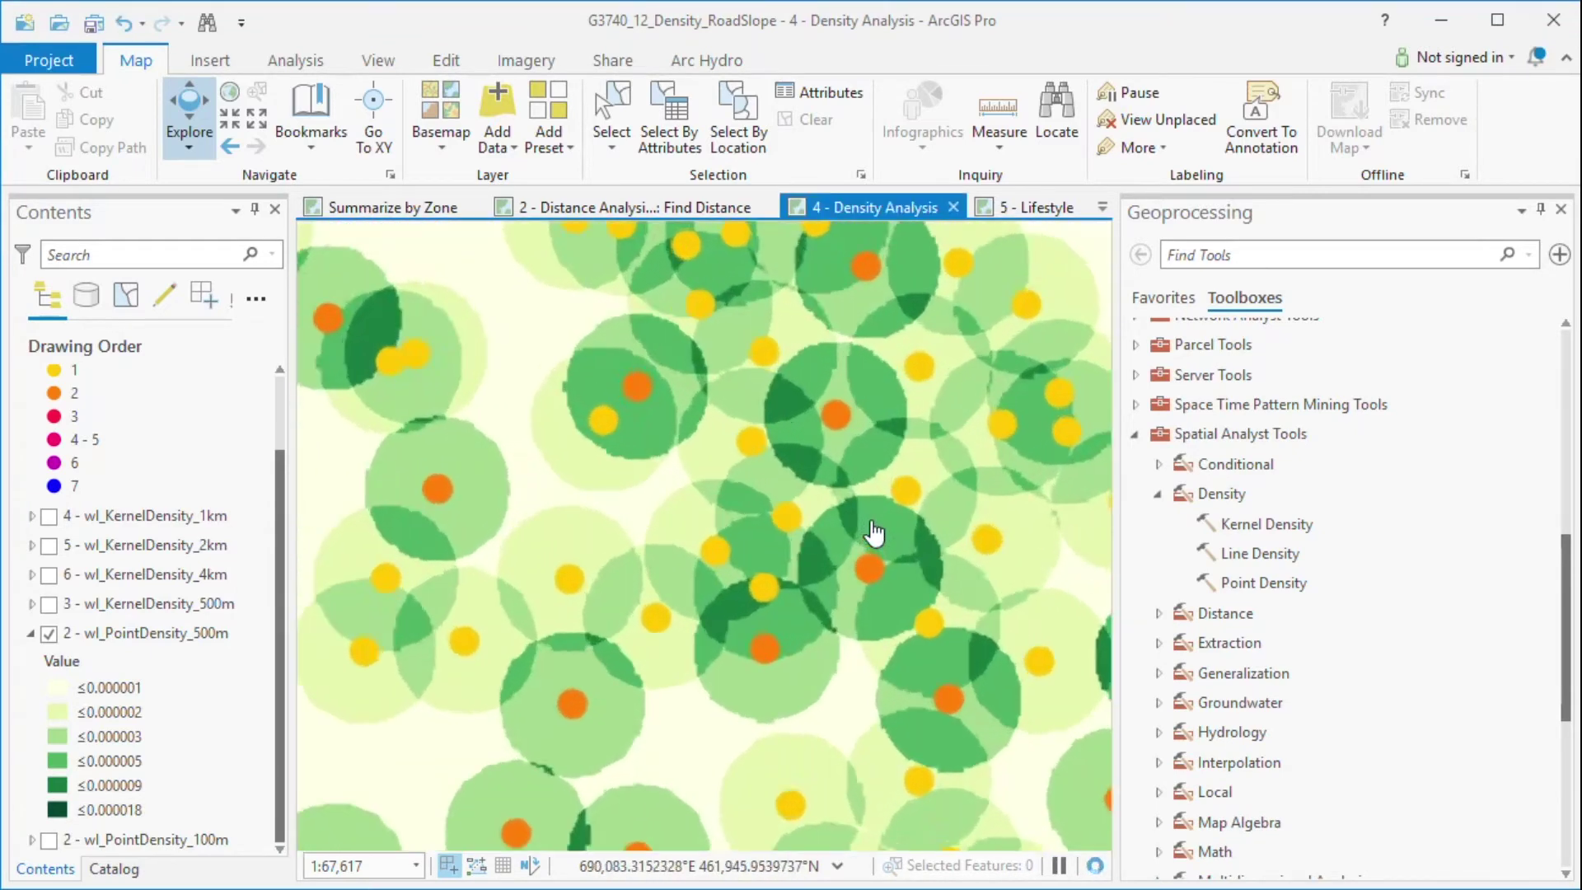
{"action": "left_click_drag", "start_coordinate": [806, 499], "coordinate": [702, 570]}
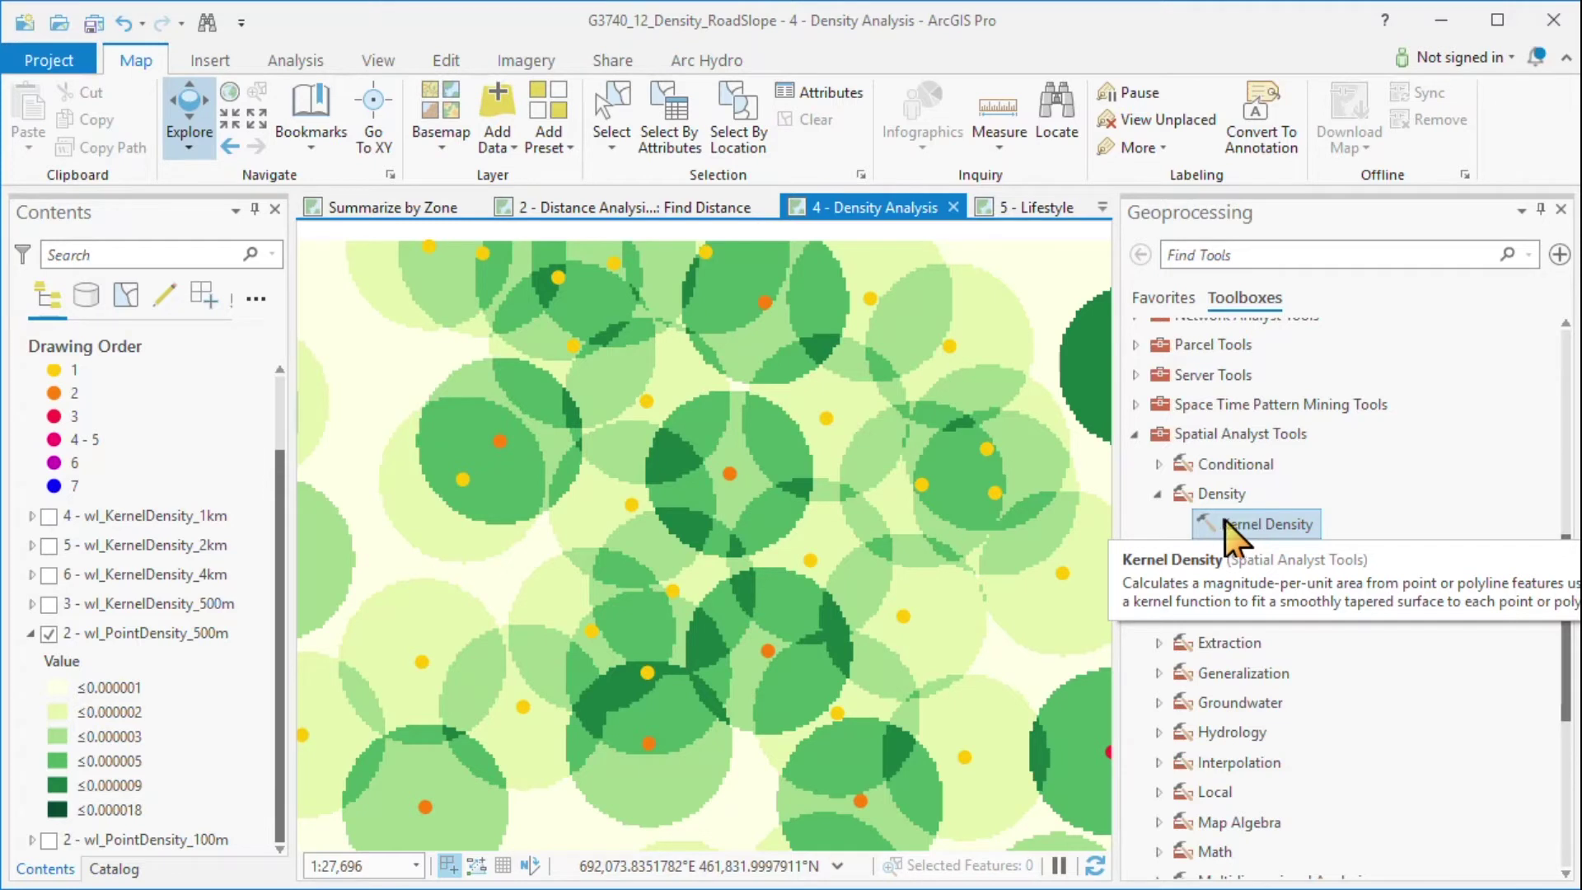
Display wl_KernelDensity_500m in place of wl_PointDensity_500m, collapse the point density legend, and examine the kernel surface across the study area
{"action": "left_click", "coordinate": [49, 604]}
{"action": "left_click", "coordinate": [48, 633]}
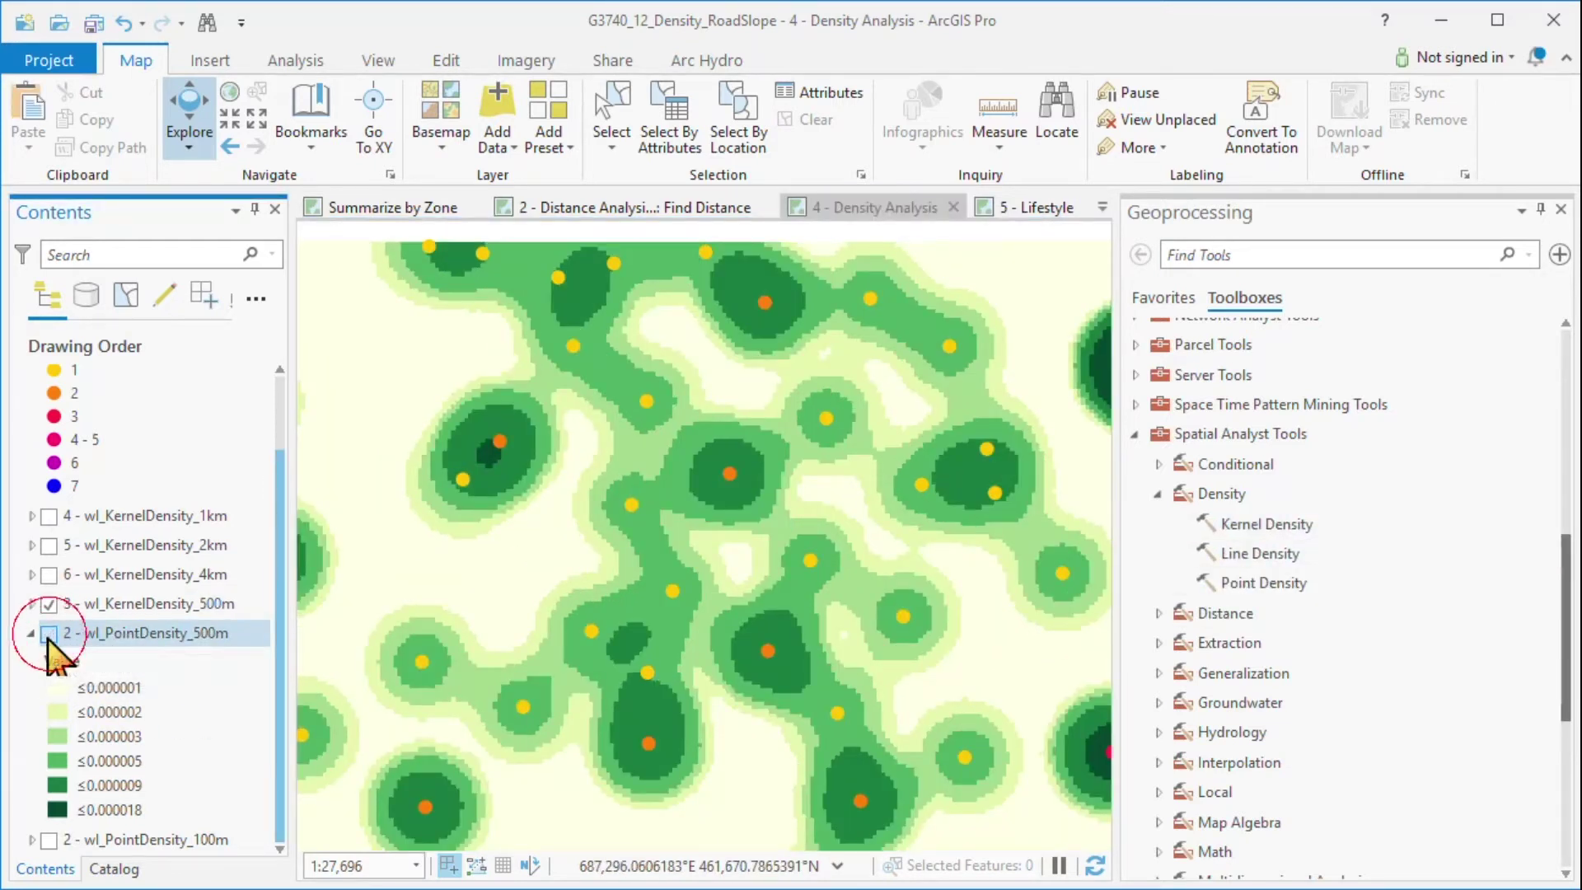
{"action": "left_click", "coordinate": [32, 633]}
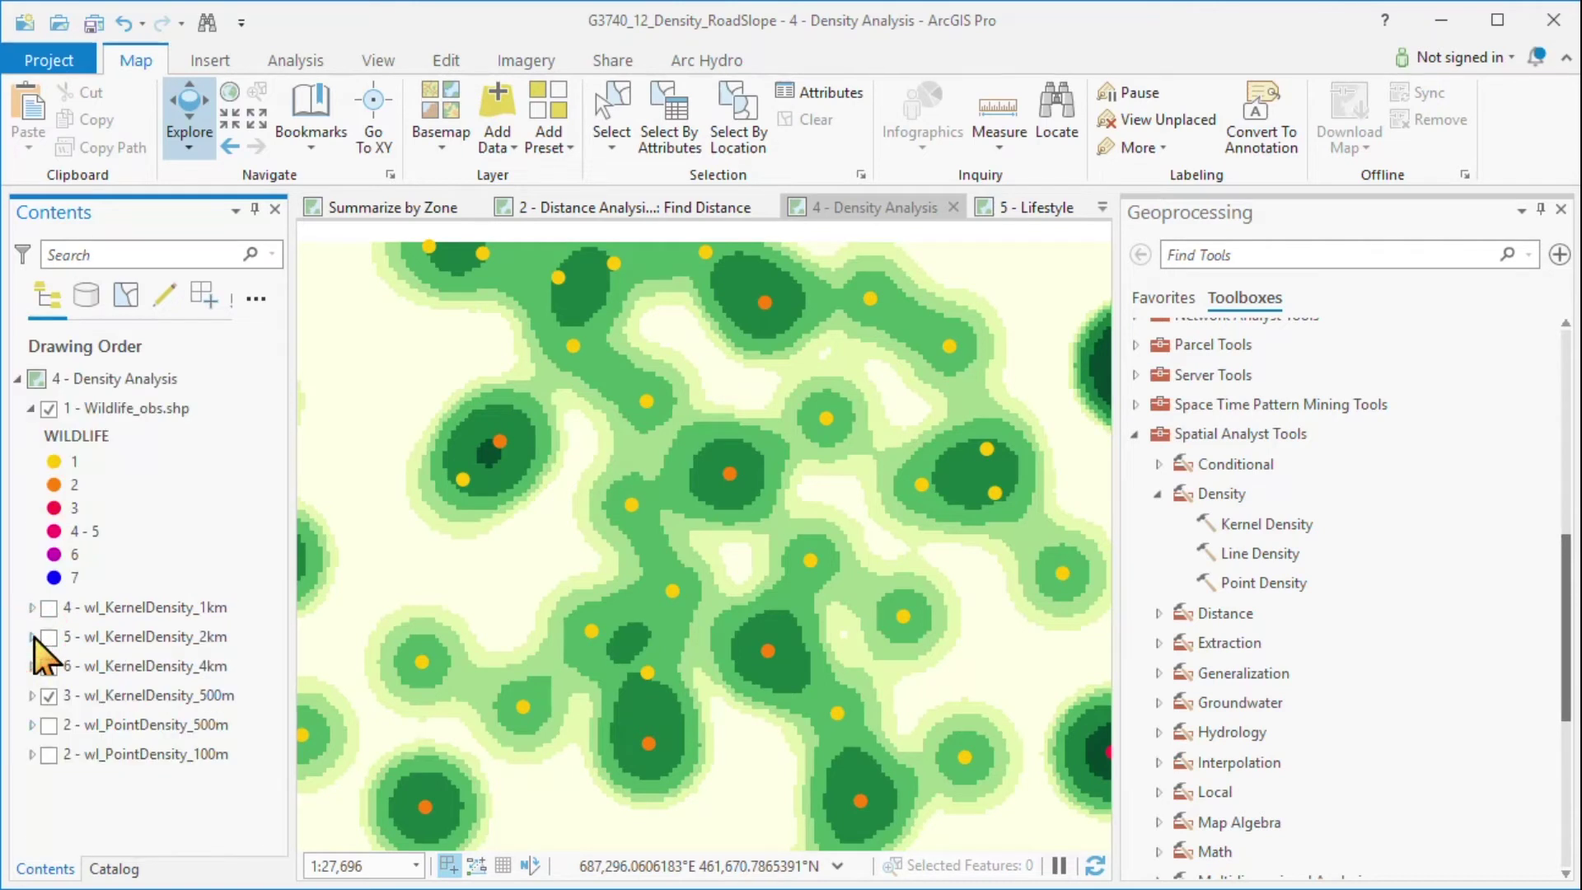
{"action": "scroll", "coordinate": [669, 577], "scroll_direction": "down", "scroll_amount": 2}
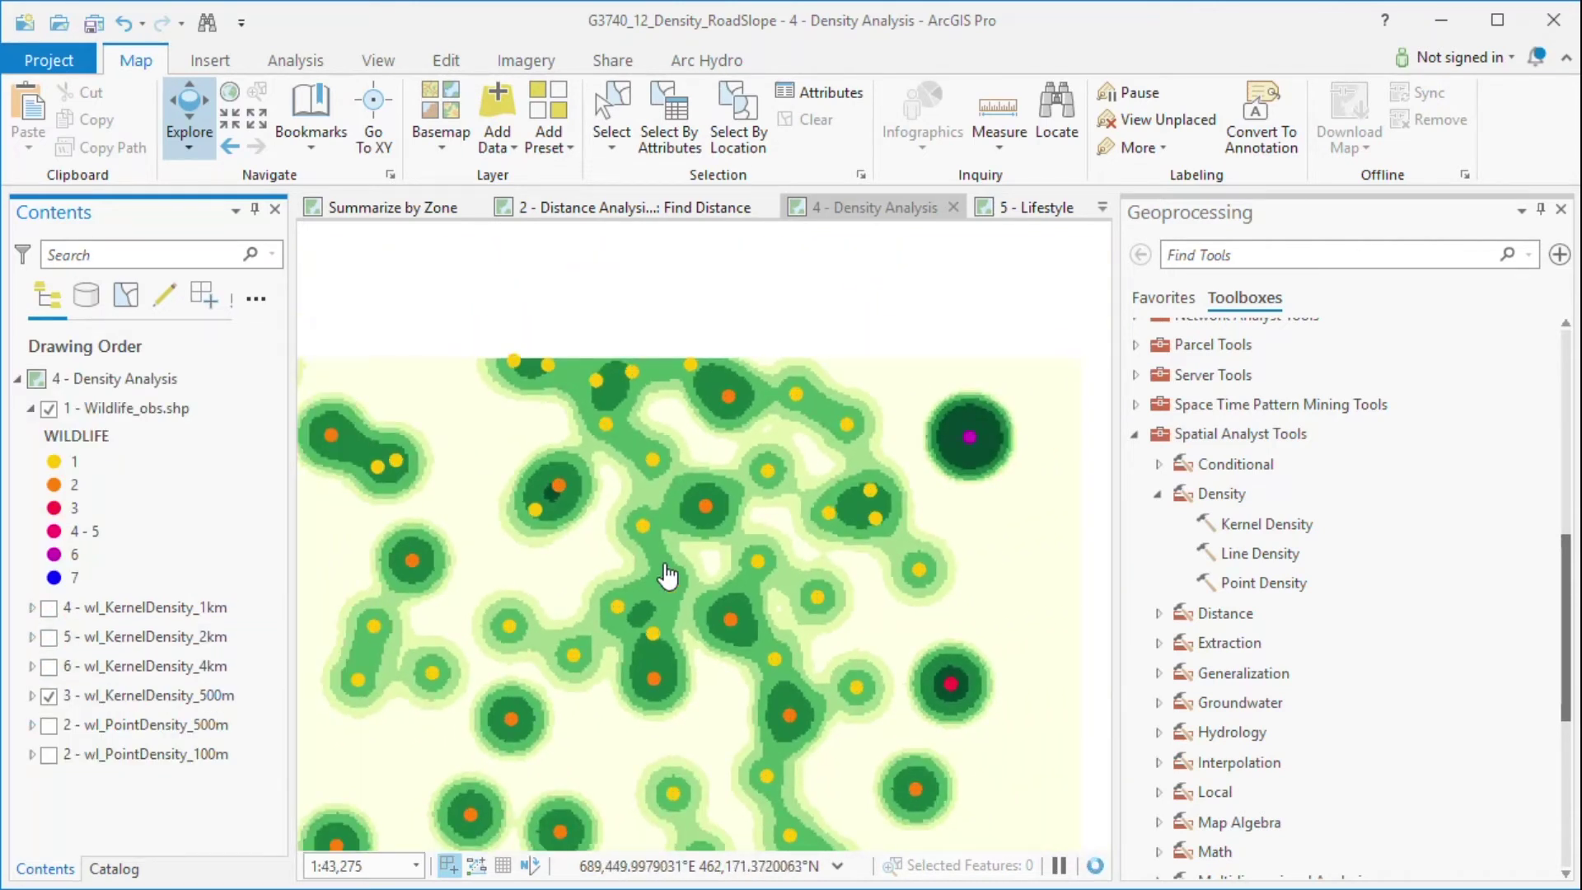
{"action": "scroll", "coordinate": [668, 577], "scroll_direction": "down", "scroll_amount": 1}
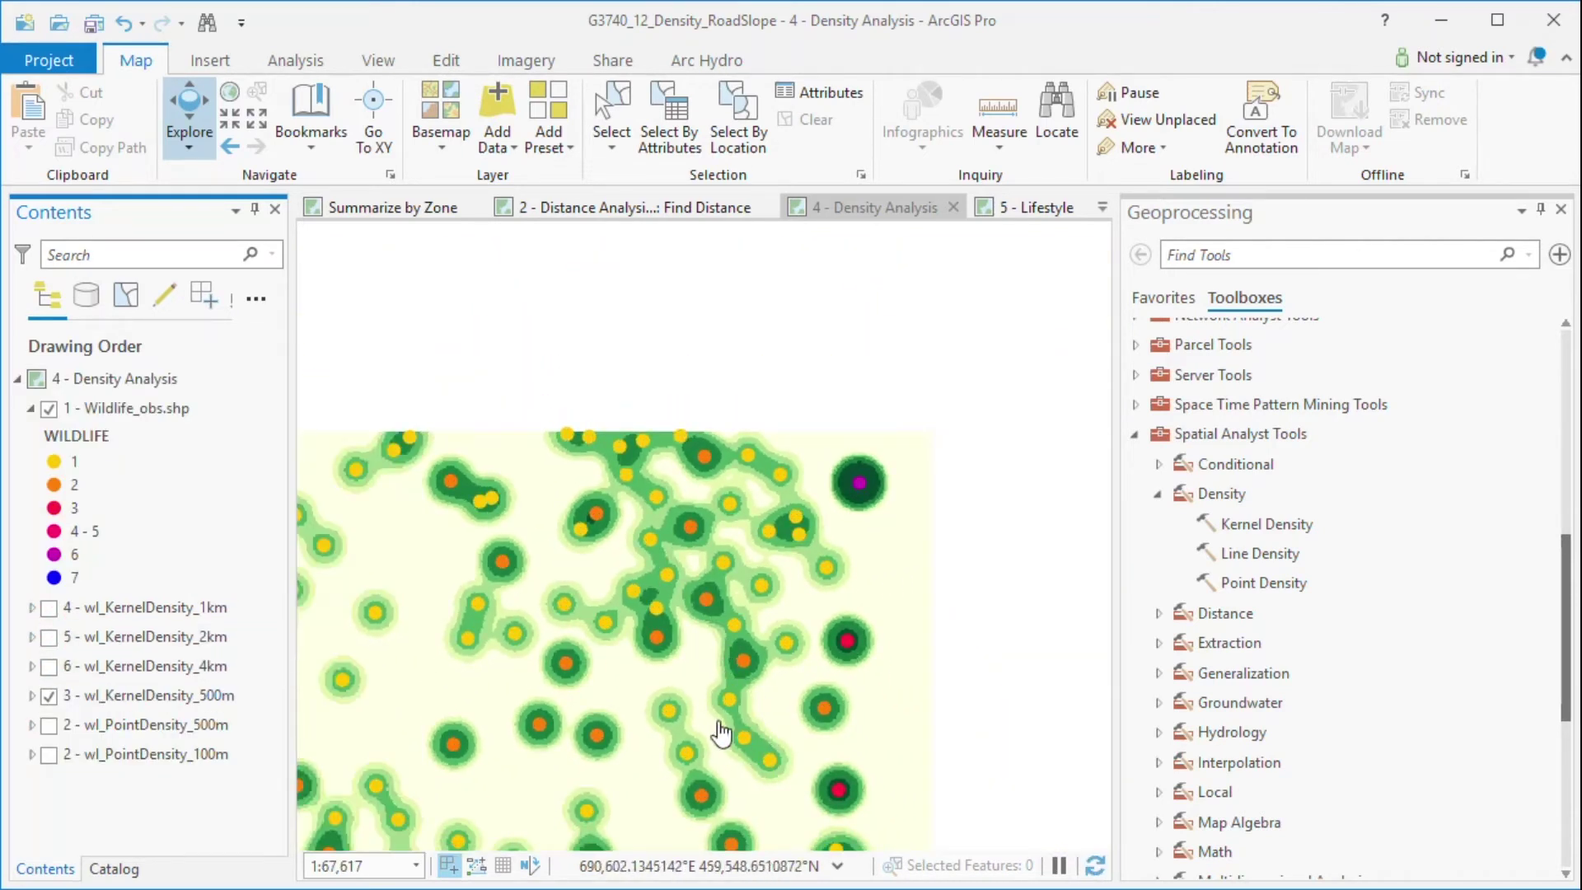
{"action": "left_click_drag", "start_coordinate": [578, 631], "coordinate": [731, 605]}
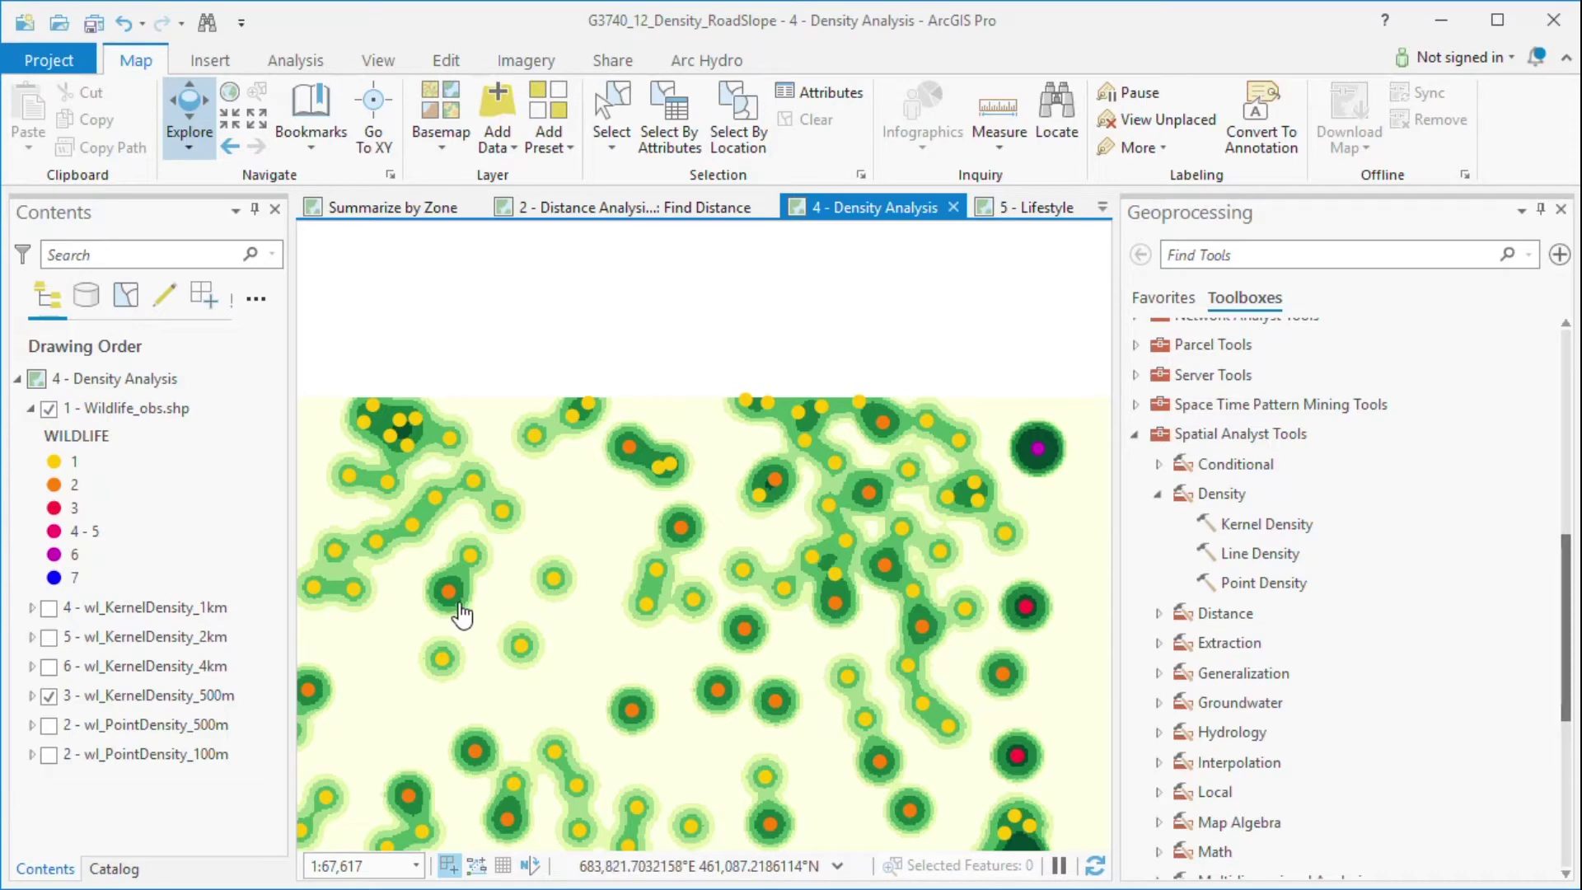
{"action": "left_click_drag", "start_coordinate": [529, 592], "coordinate": [540, 431]}
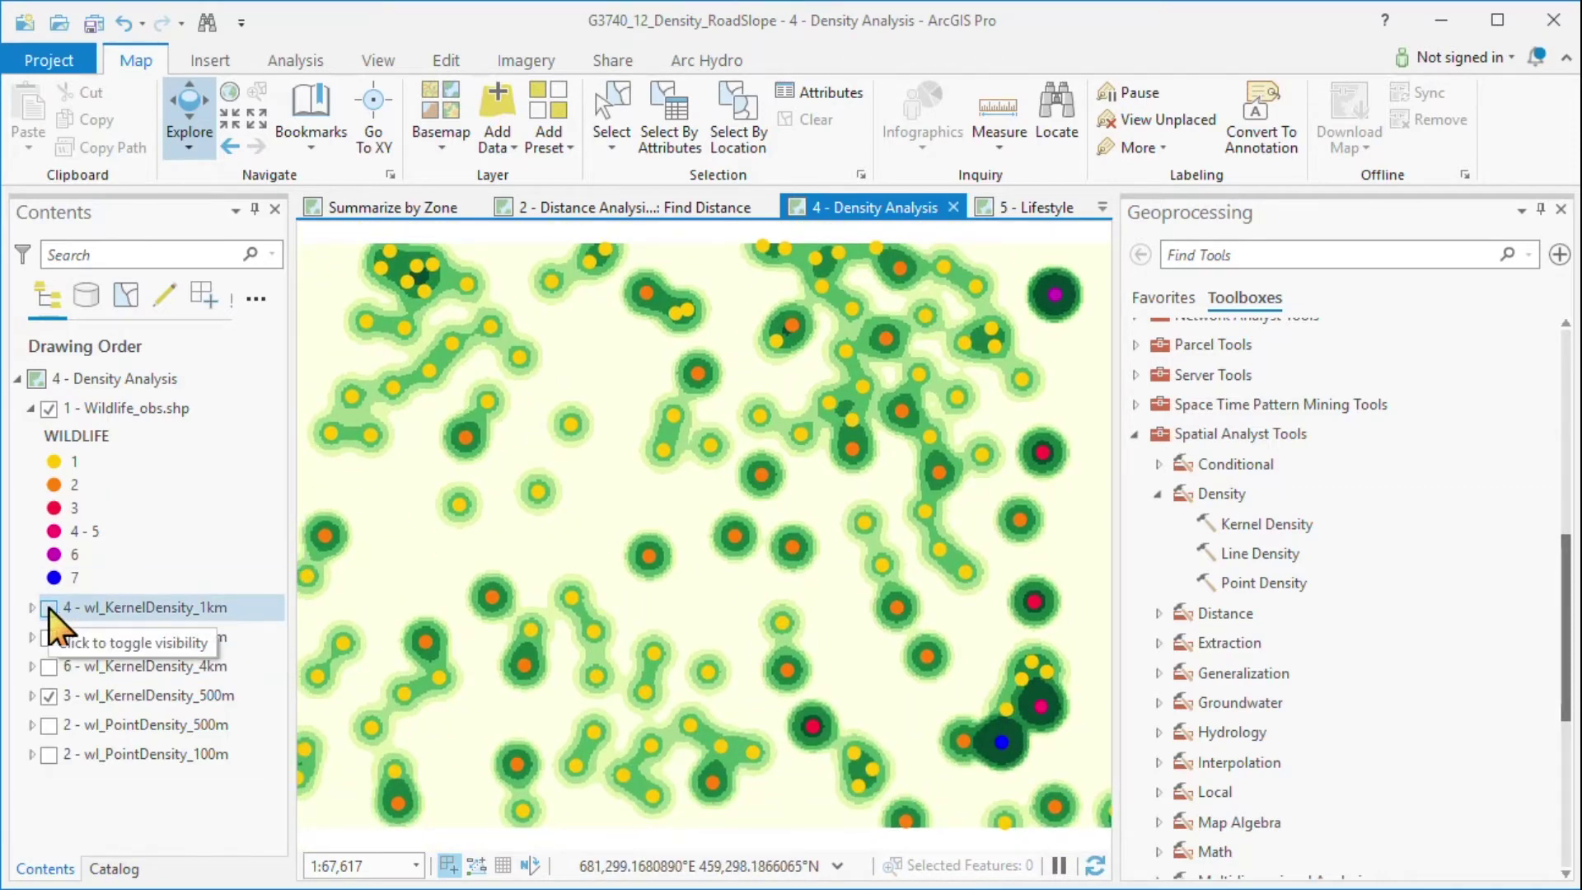
Compare the wl_KernelDensity_1km, 2km and 4km rasters one after another, leaving the 4km raster displayed and the other two hidden
{"action": "left_click", "coordinate": [48, 607]}
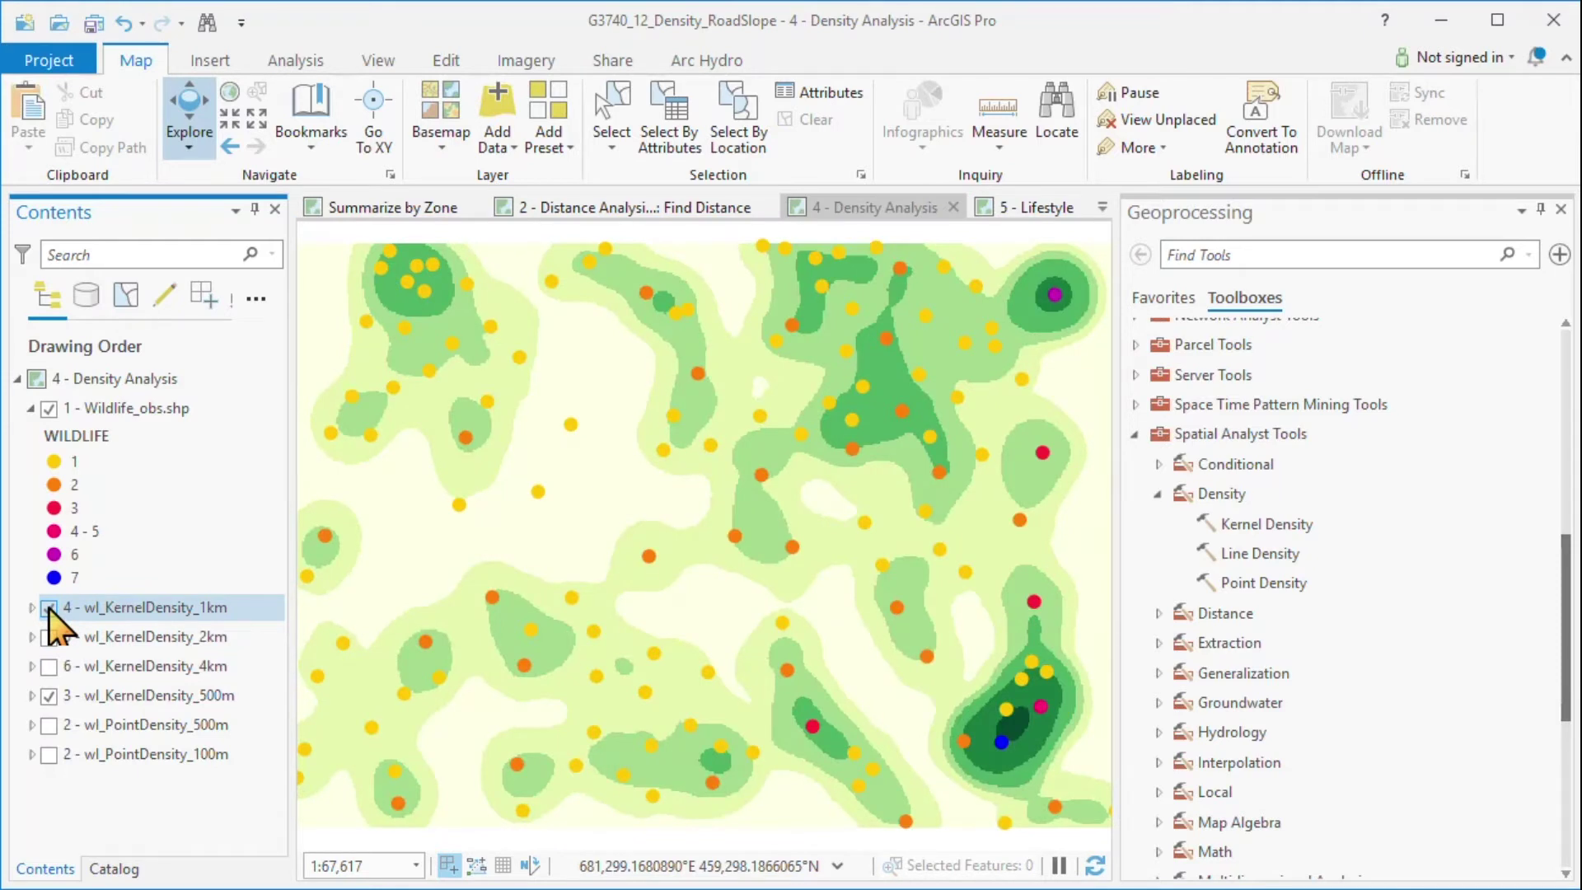
{"action": "left_click", "coordinate": [50, 637]}
{"action": "left_click", "coordinate": [48, 607]}
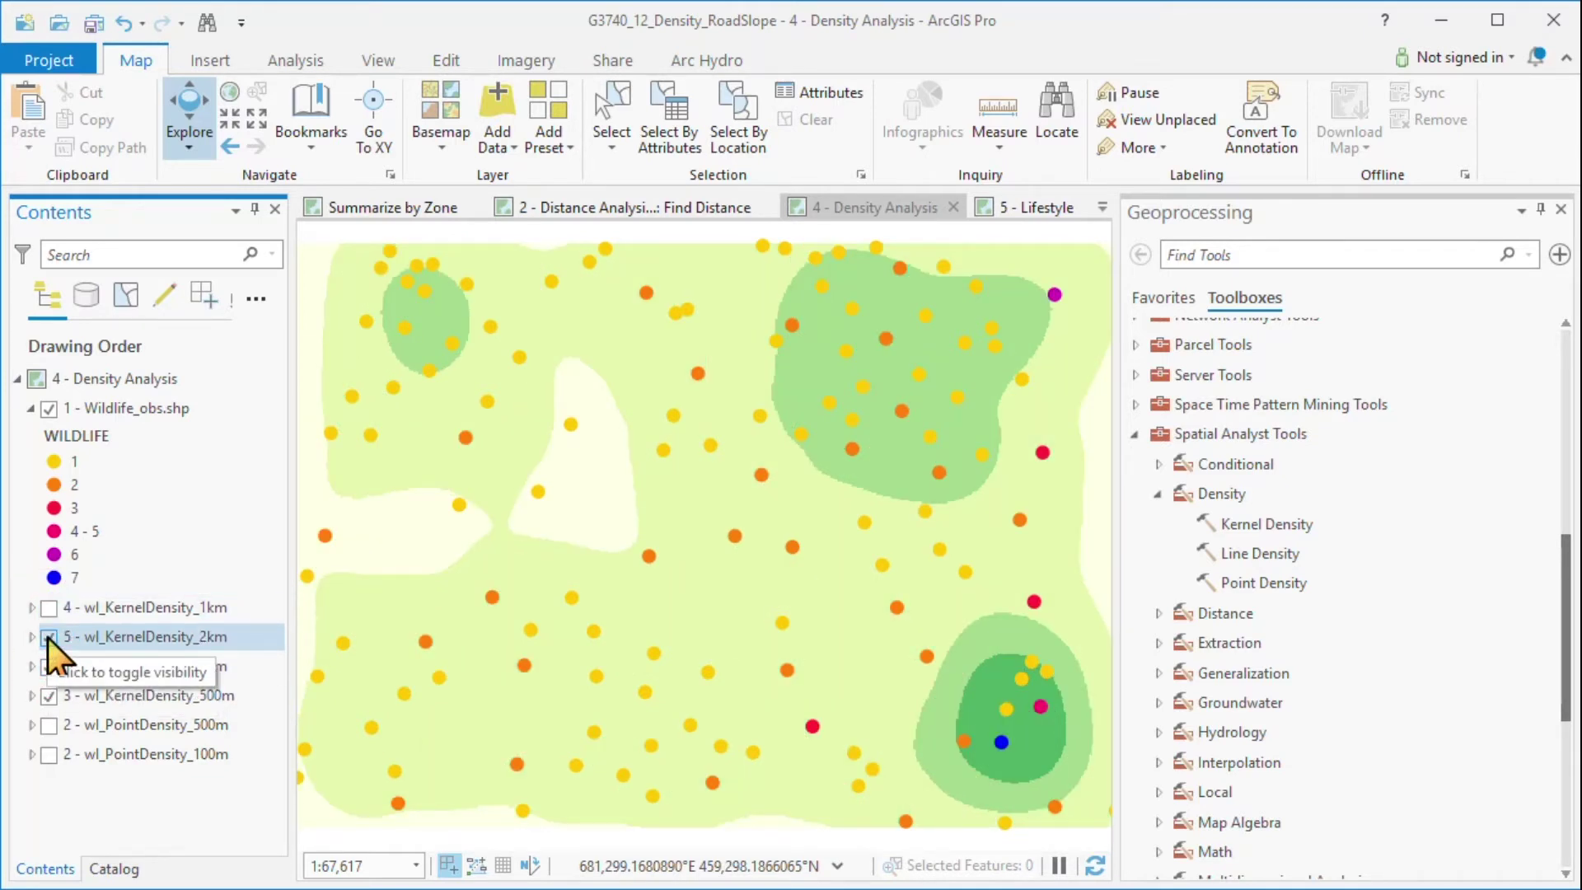
{"action": "left_click", "coordinate": [49, 637]}
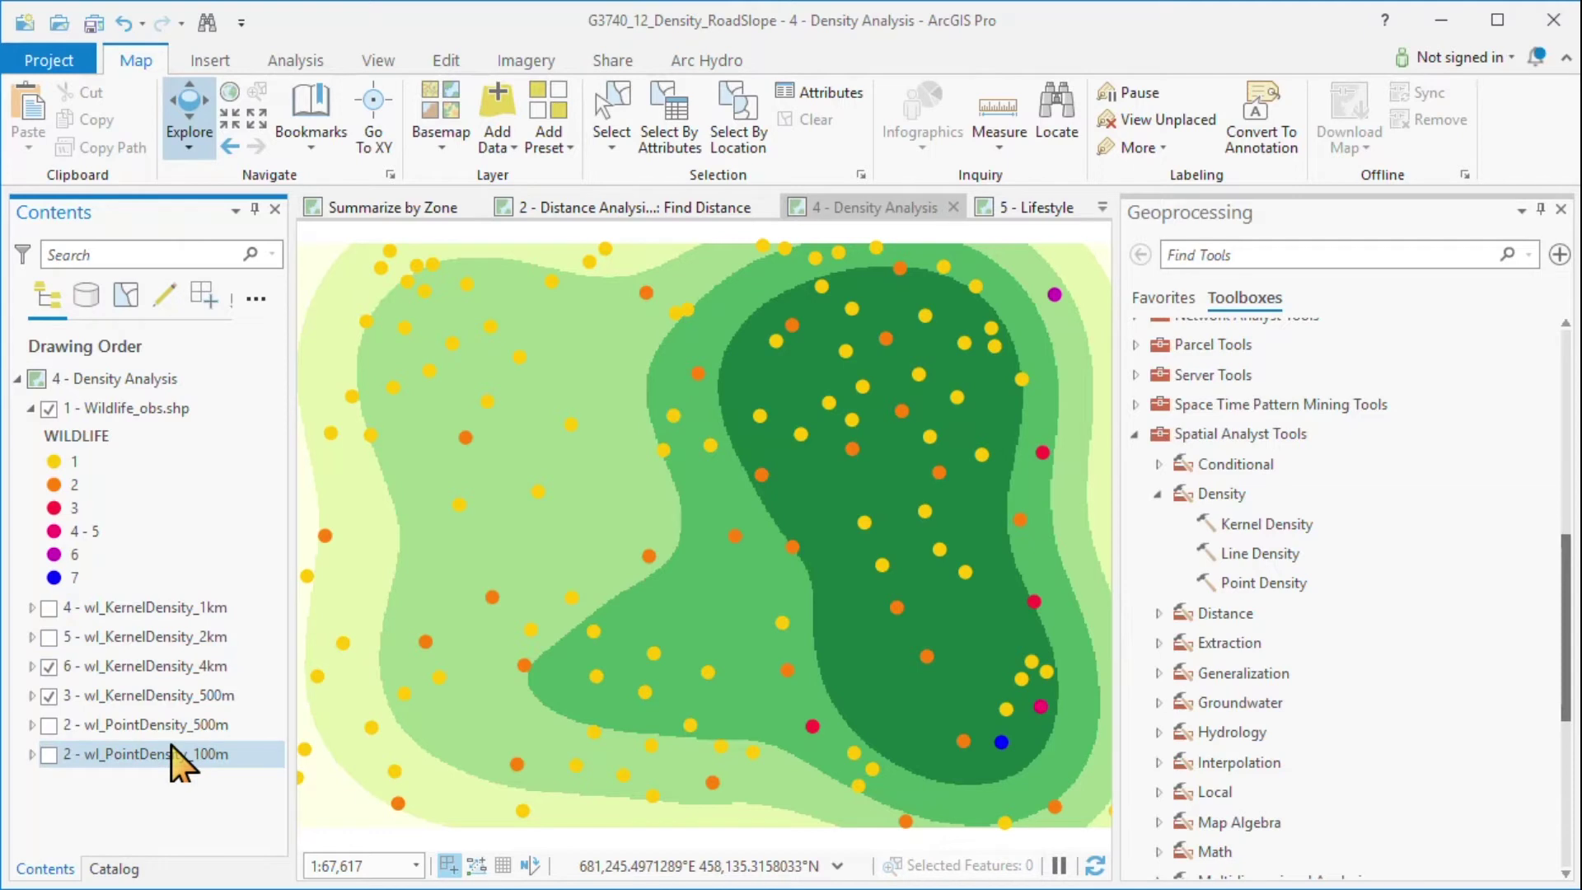
Open the Kernel Density tool and examine the available area units
{"action": "double_click", "coordinate": [1263, 525]}
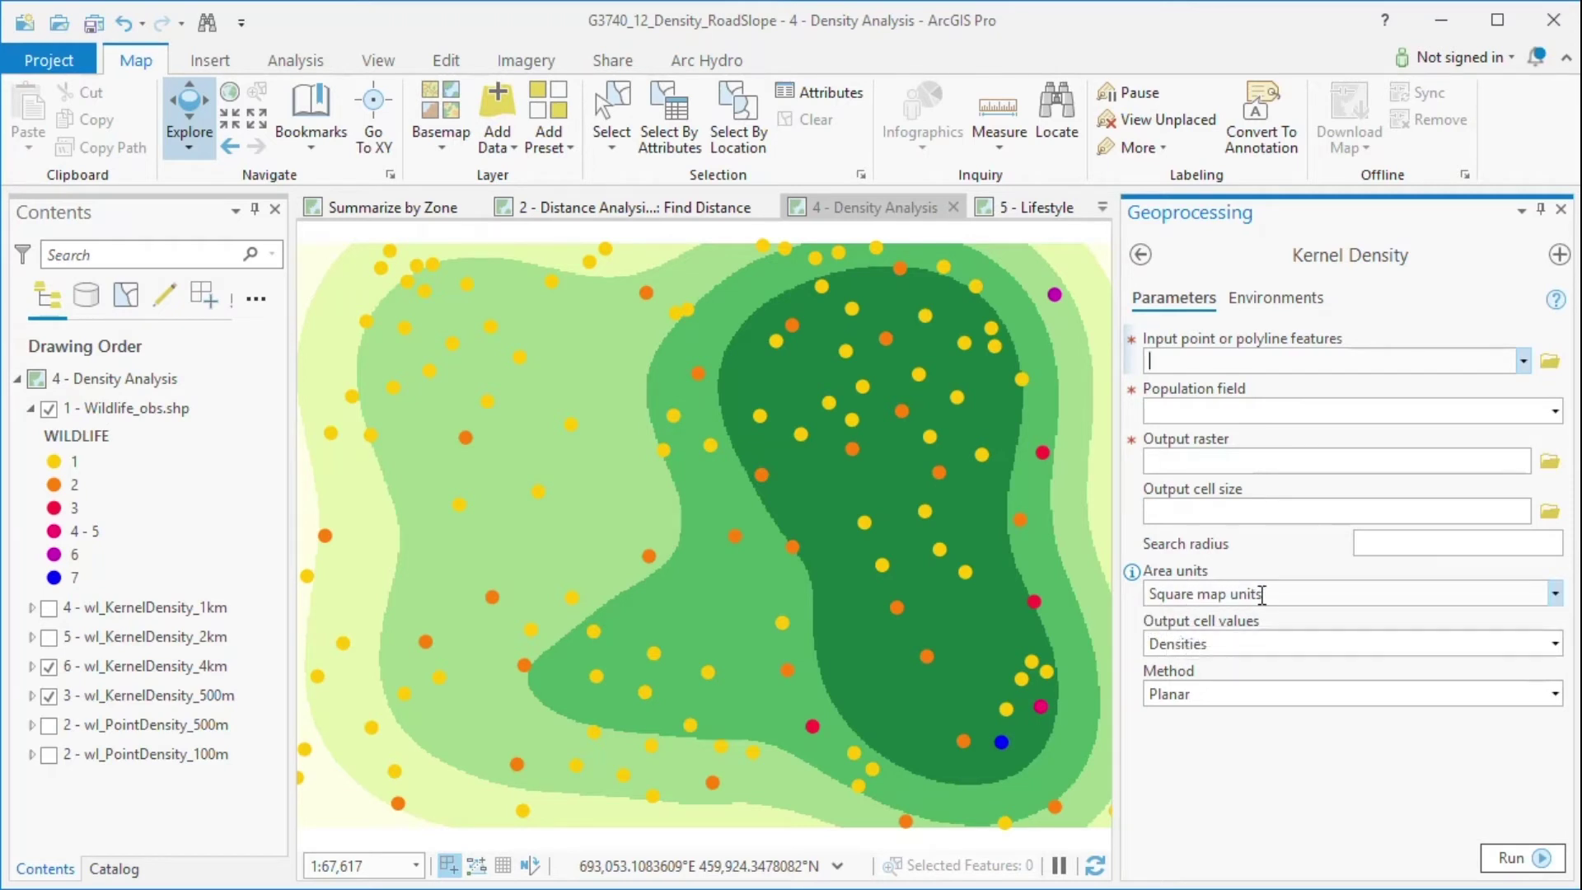
{"action": "left_click", "coordinate": [1555, 593]}
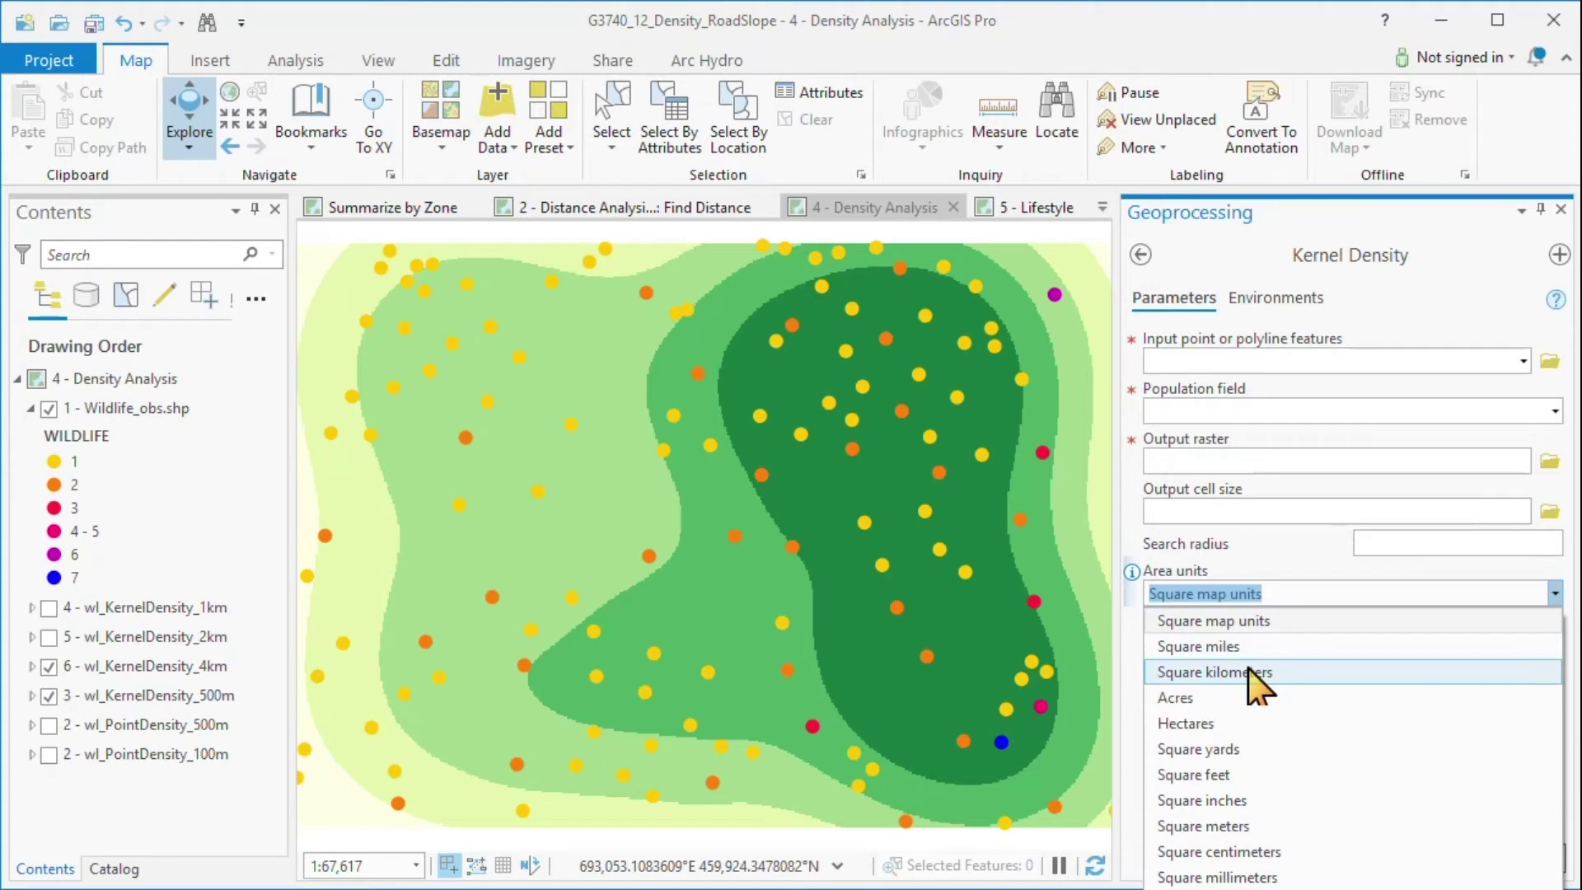
Display the wl_KernelDensity_1km layer and expand its legend
{"action": "left_click", "coordinate": [31, 608]}
{"action": "left_click", "coordinate": [48, 607]}
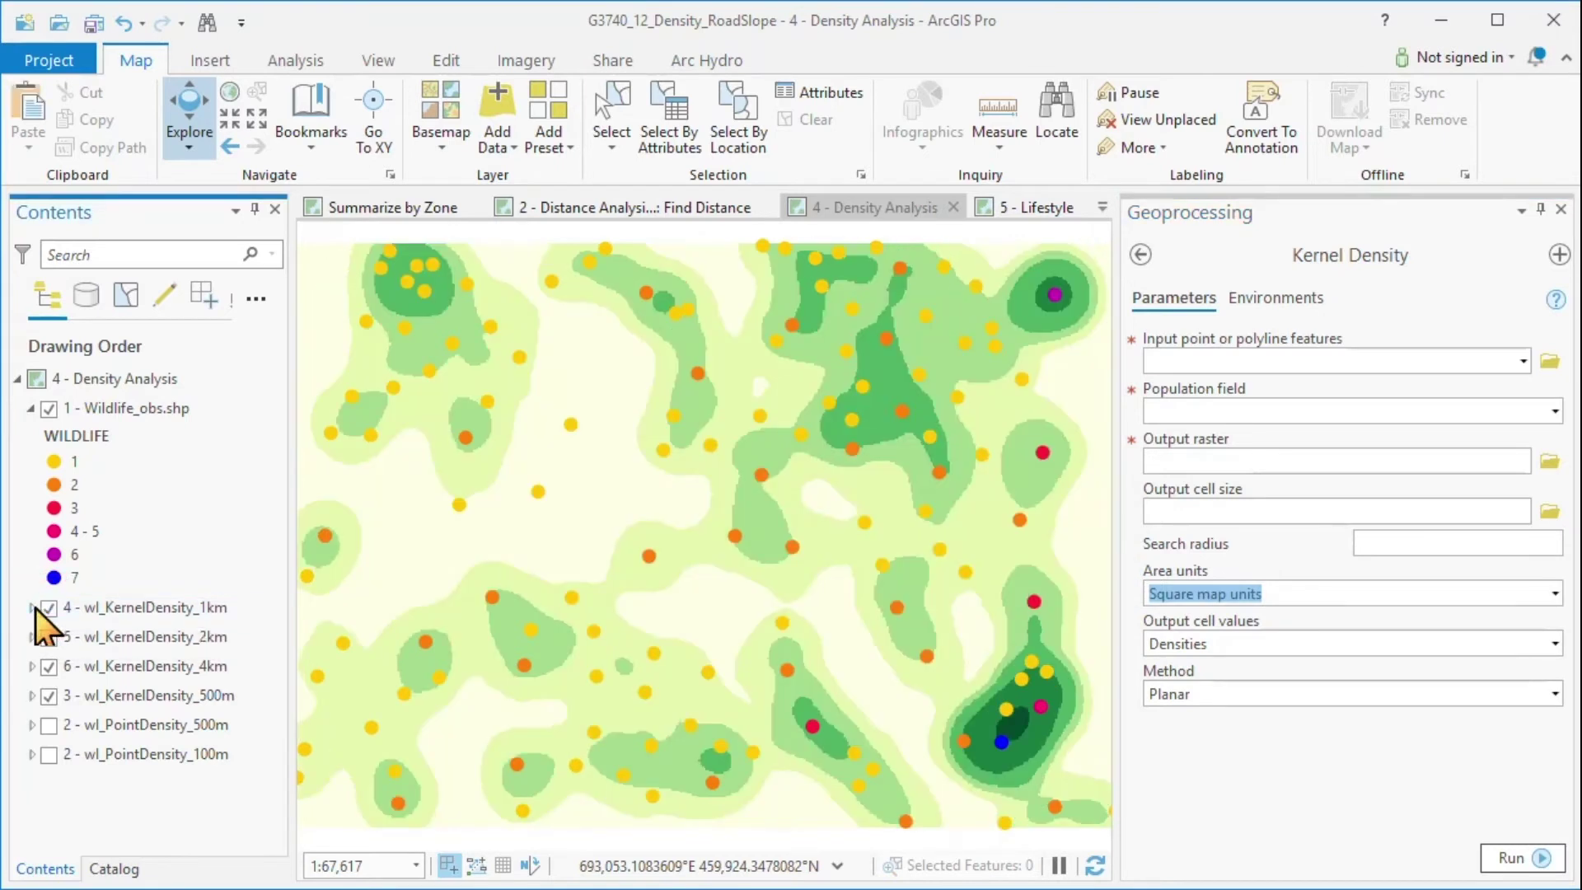
{"action": "left_click", "coordinate": [32, 609]}
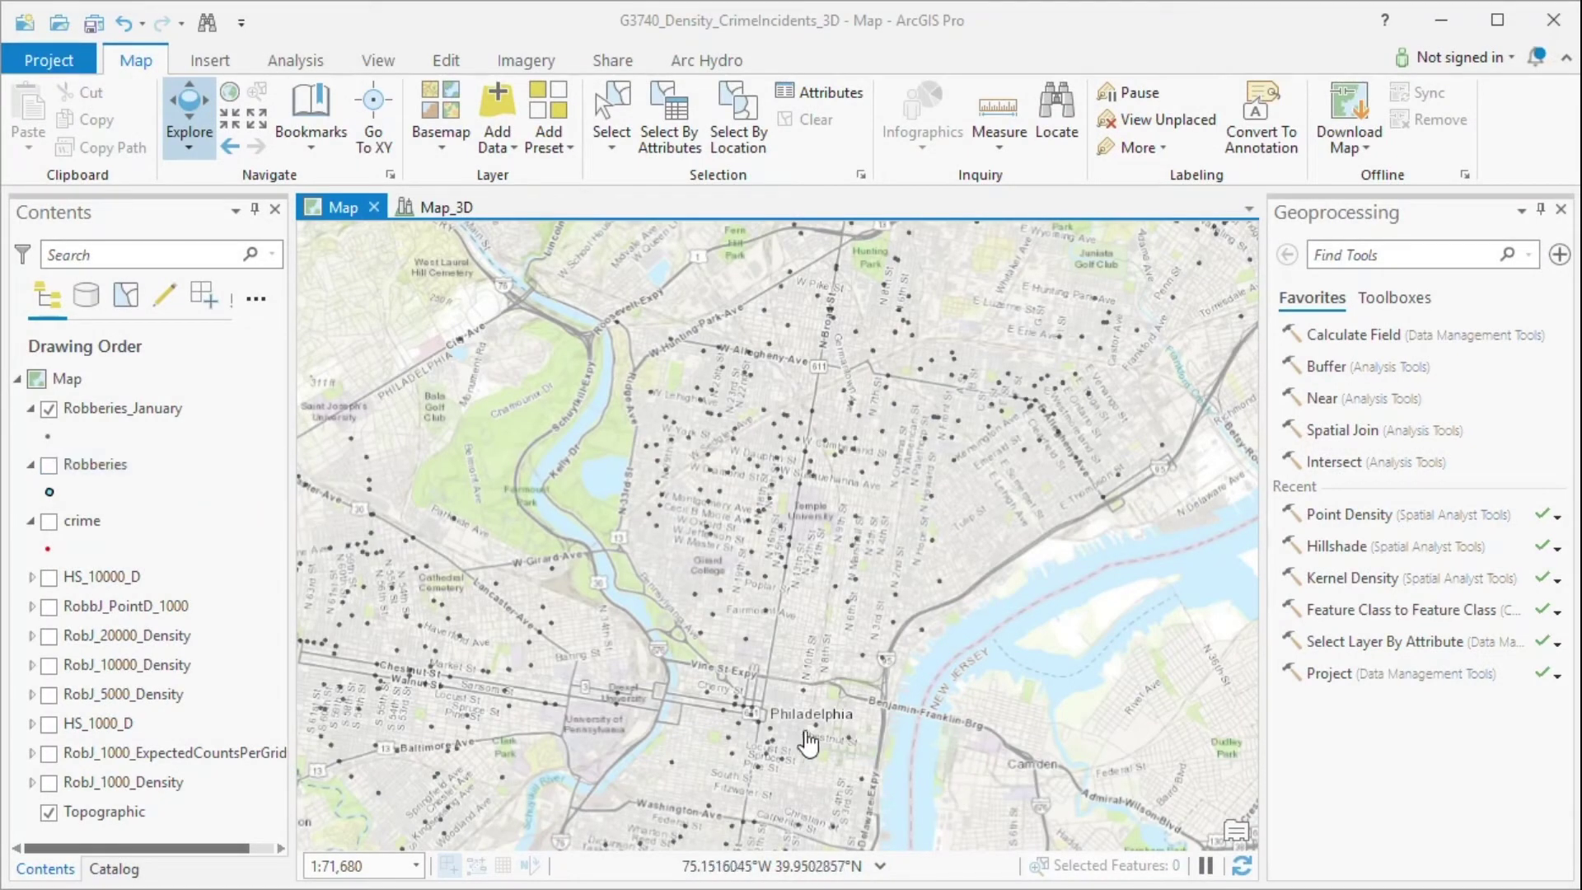
Compare the full crime points with the Robberies points on the Philadelphia map, and hide both again so only Robberies_January is displayed
{"action": "left_click", "coordinate": [49, 523]}
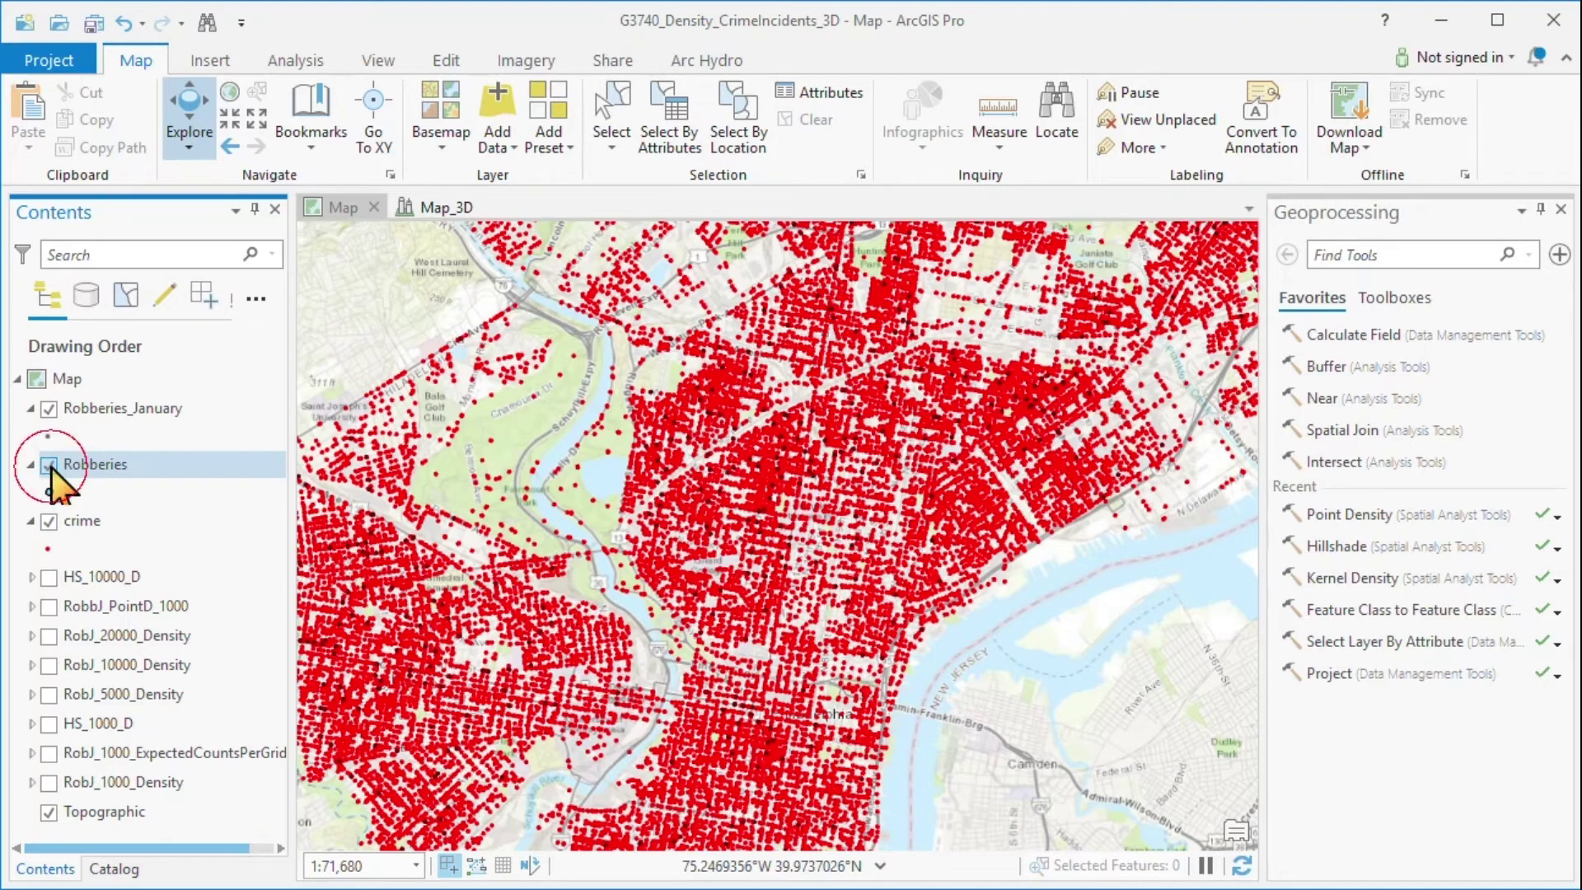
{"action": "left_click", "coordinate": [49, 521]}
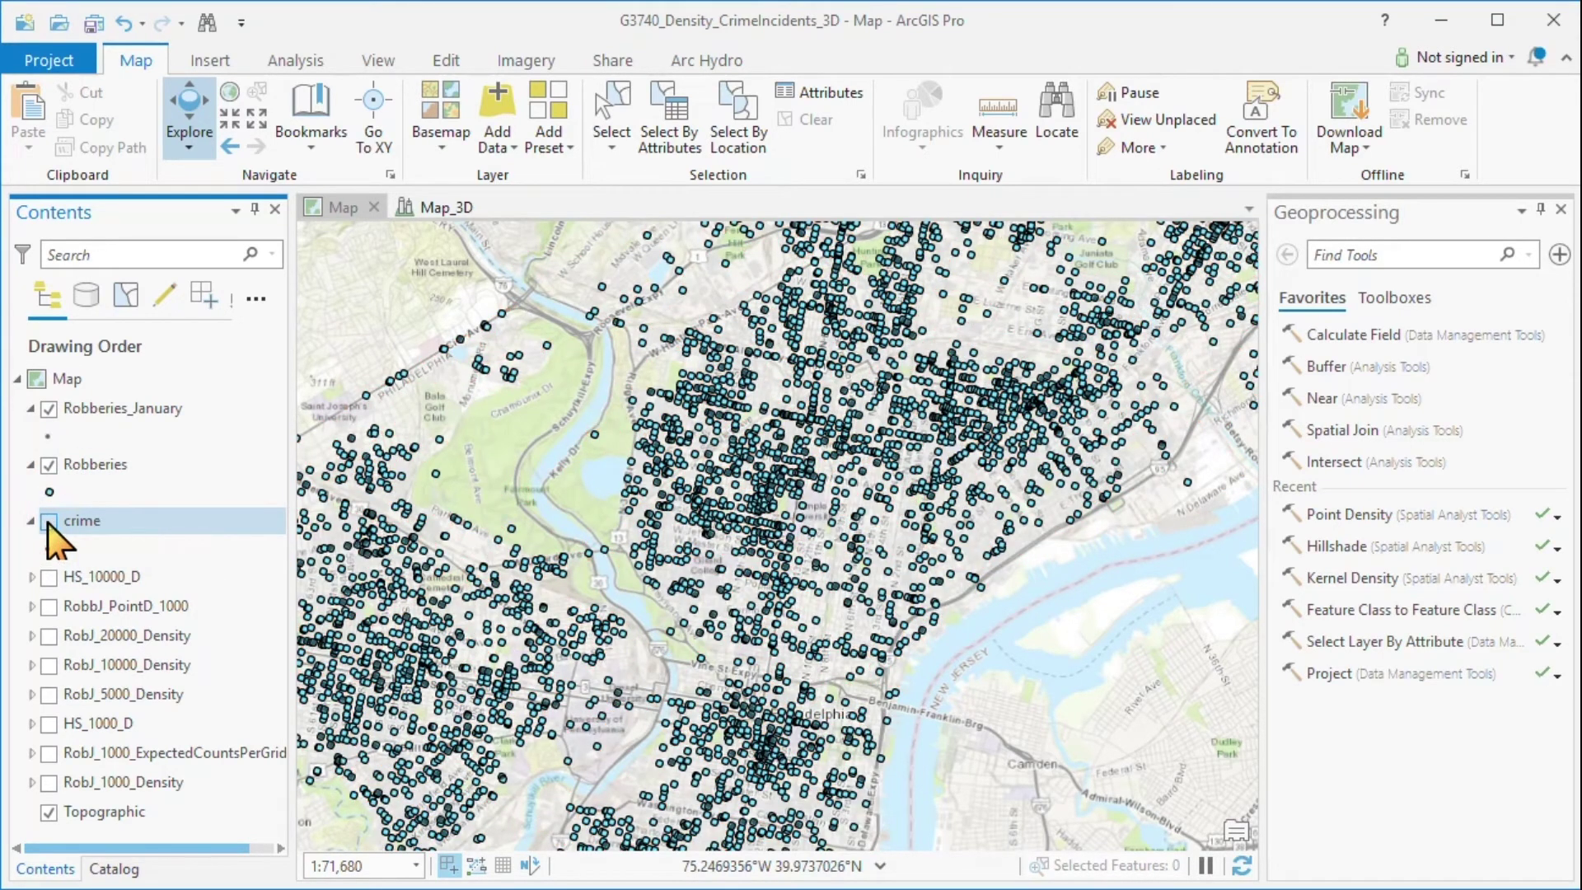
{"action": "left_click", "coordinate": [49, 465]}
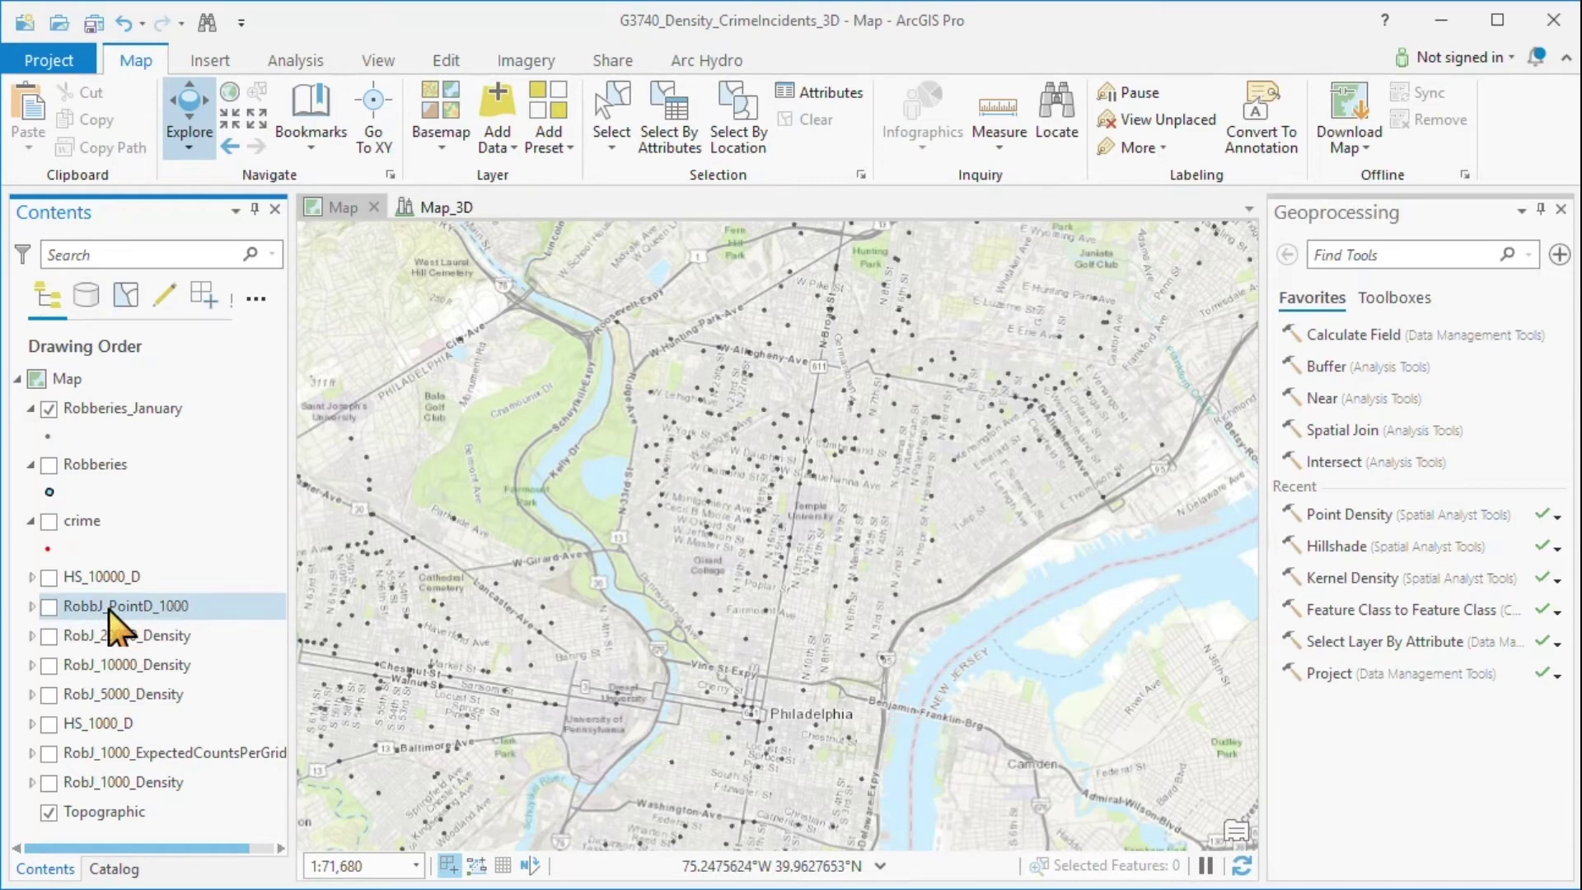
Display the RobbJ_PointD_1000 raster and examine its overlapping density circles in central Philadelphia up close
{"action": "left_click", "coordinate": [48, 606]}
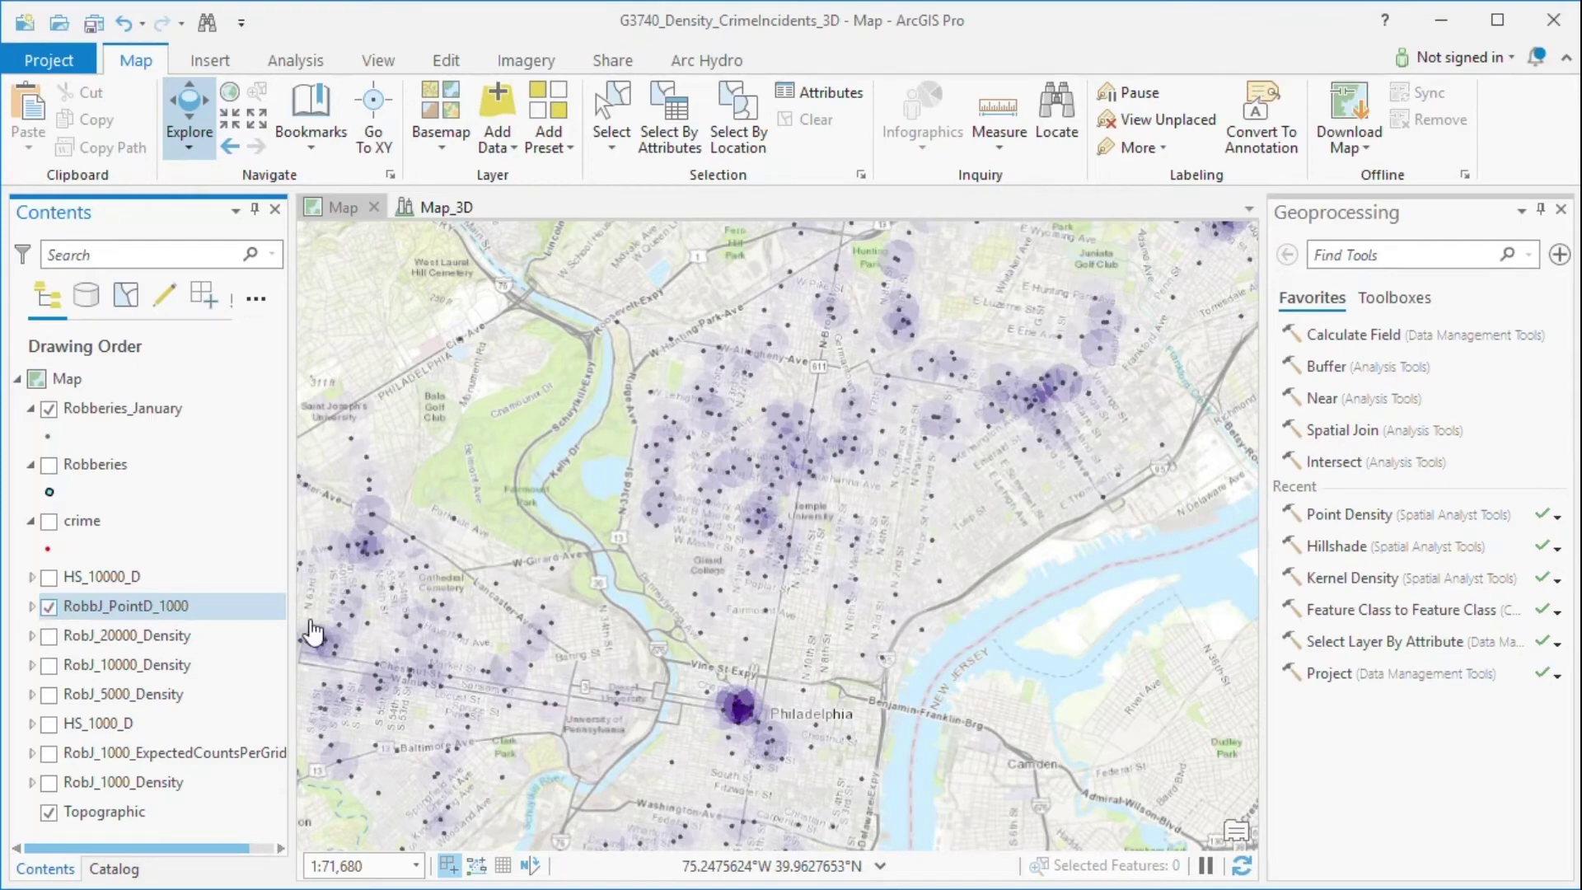
{"action": "left_click_drag", "start_coordinate": [701, 774], "coordinate": [715, 639]}
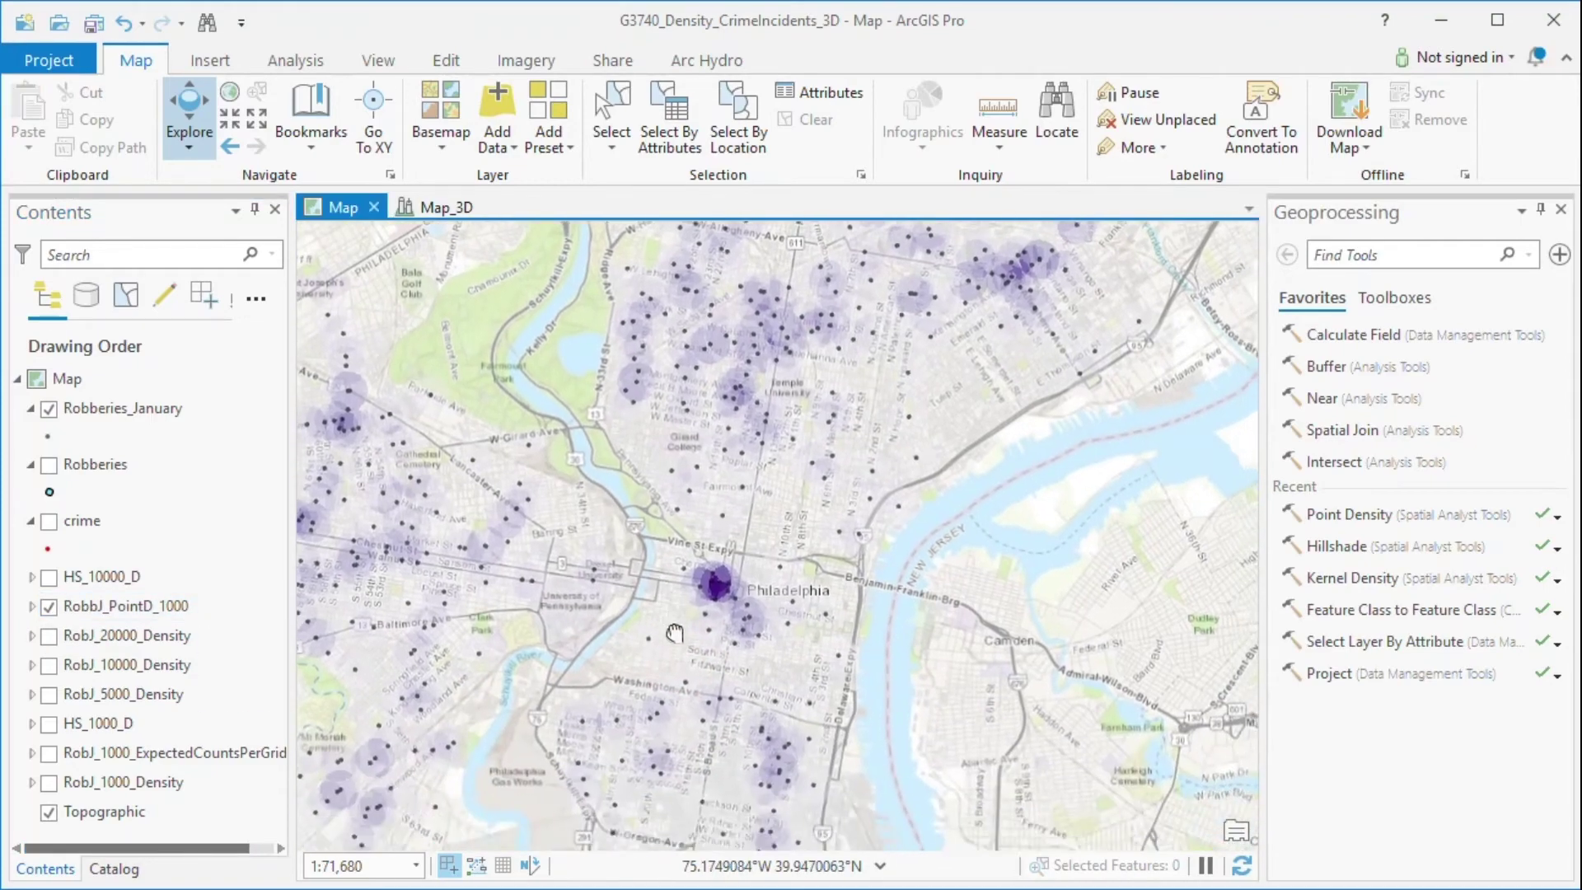
{"action": "scroll", "coordinate": [715, 637], "scroll_direction": "up", "scroll_amount": 4}
{"action": "left_click_drag", "start_coordinate": [676, 532], "coordinate": [711, 705]}
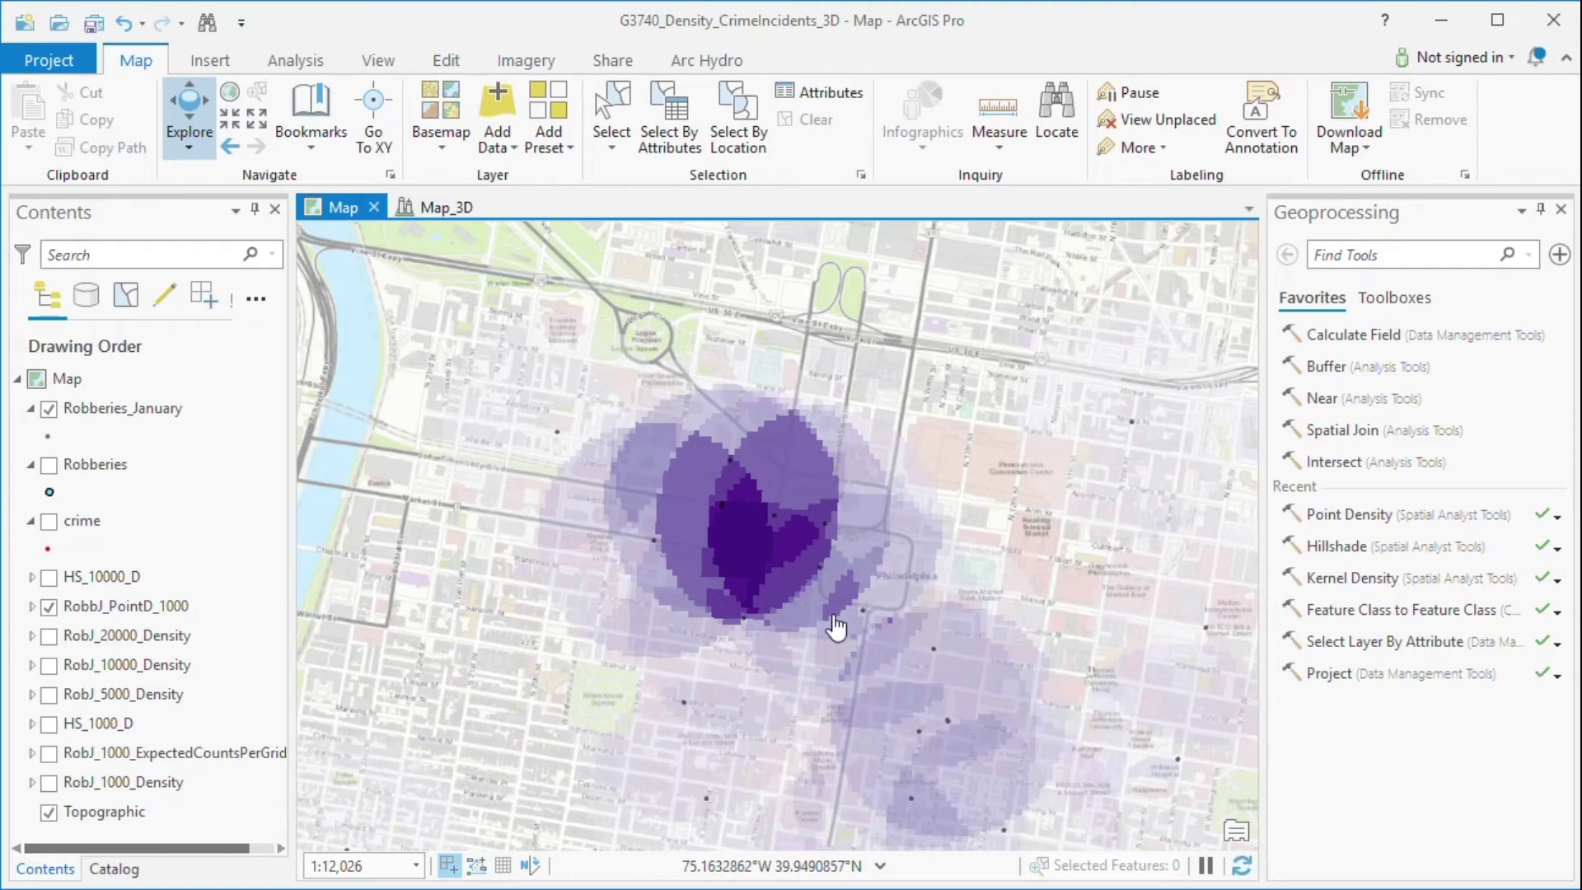
Switch to the Map_3D scene and examine the flat-topped point density surface around isolated robbery points up close
{"action": "left_click", "coordinate": [438, 208]}
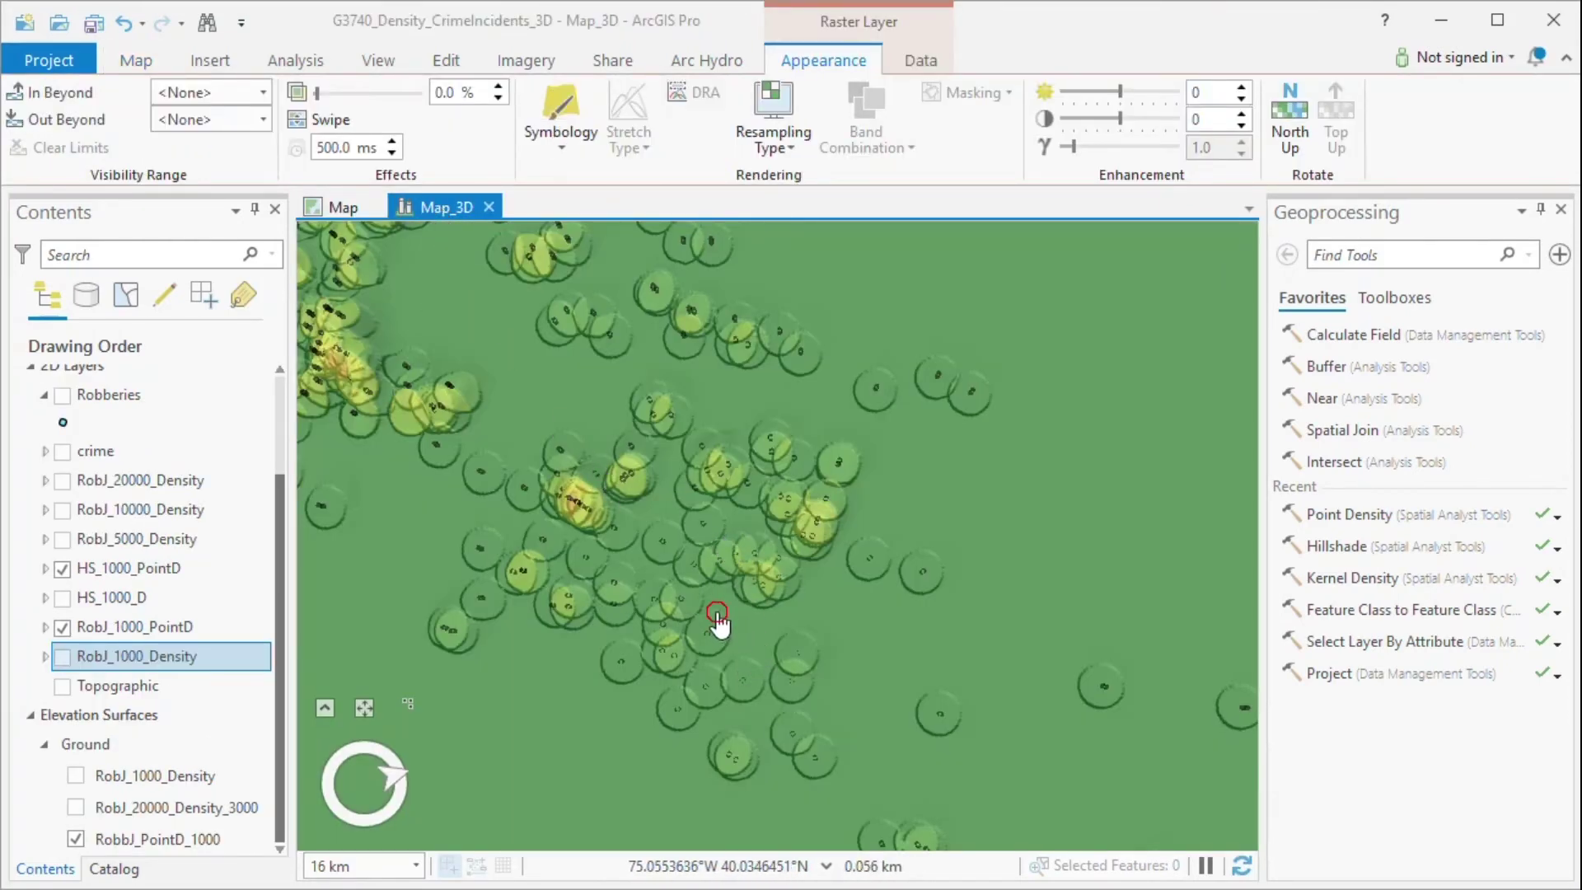
{"action": "left_click_drag", "start_coordinate": [709, 626], "coordinate": [689, 540]}
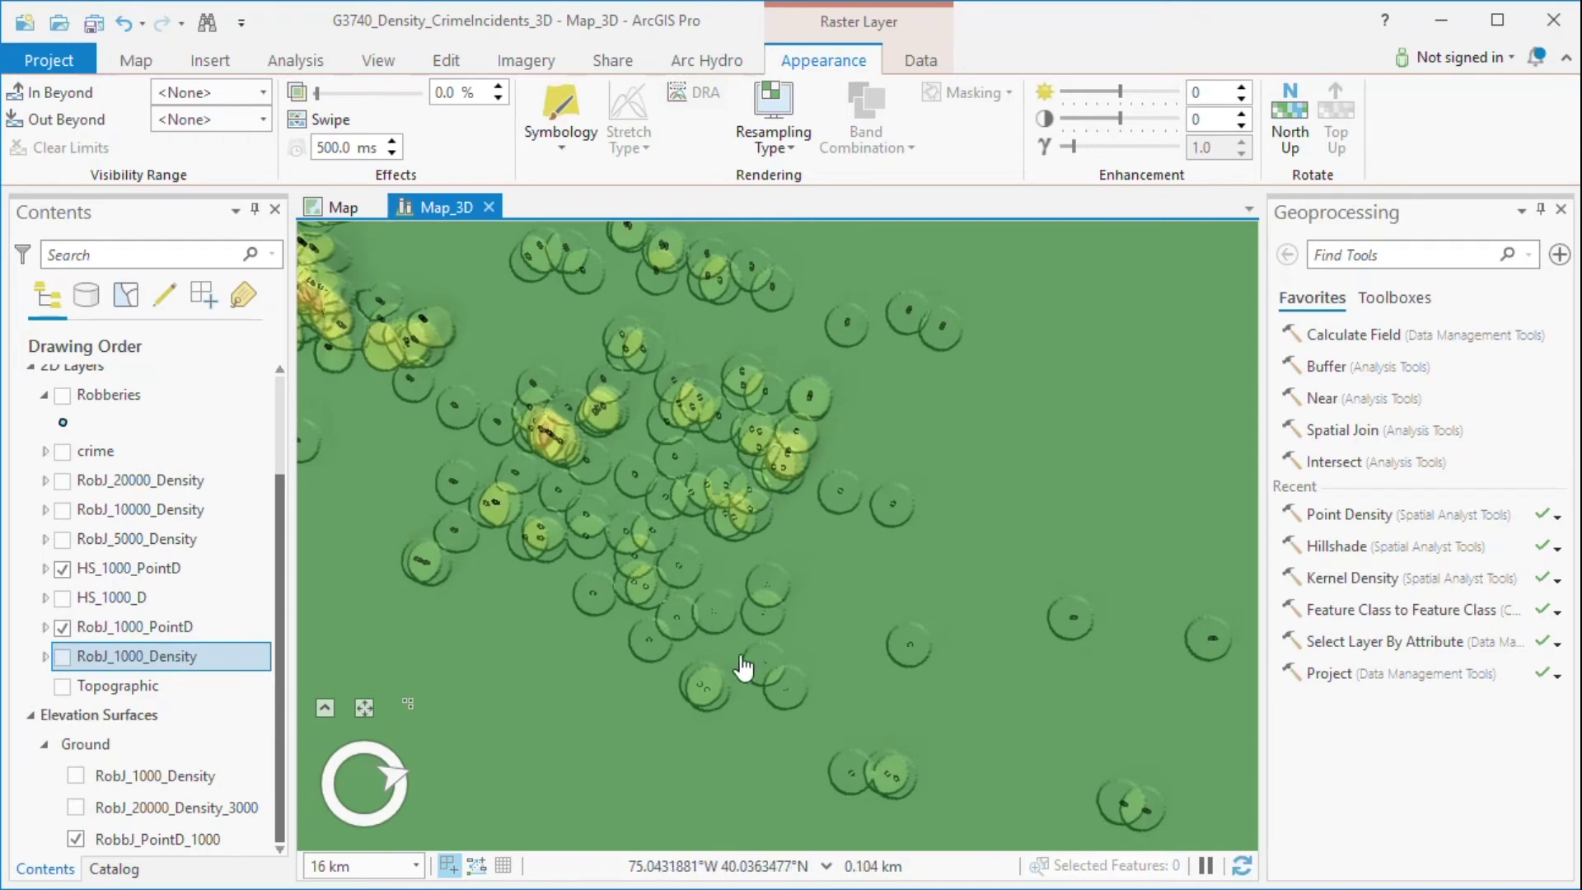
{"action": "left_click_drag", "start_coordinate": [723, 630], "coordinate": [762, 618]}
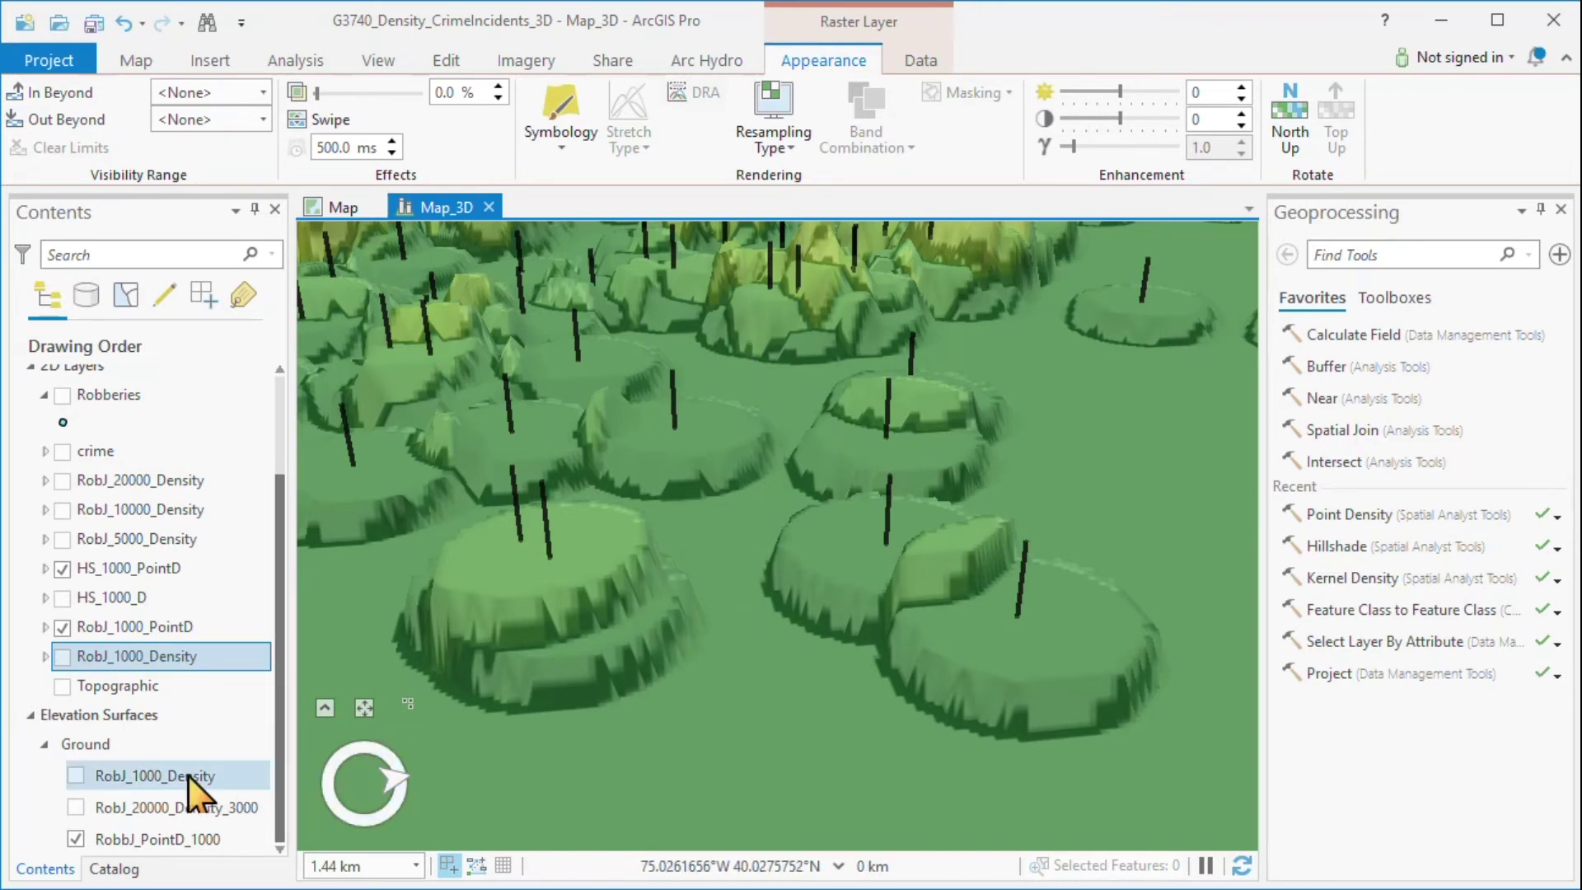
Use RobJ_1000_Density as the scene's ground elevation and display RobJ_1000_Density with HS_1000_D instead of the two PointD layers
{"action": "left_click", "coordinate": [75, 839]}
{"action": "left_click", "coordinate": [75, 775]}
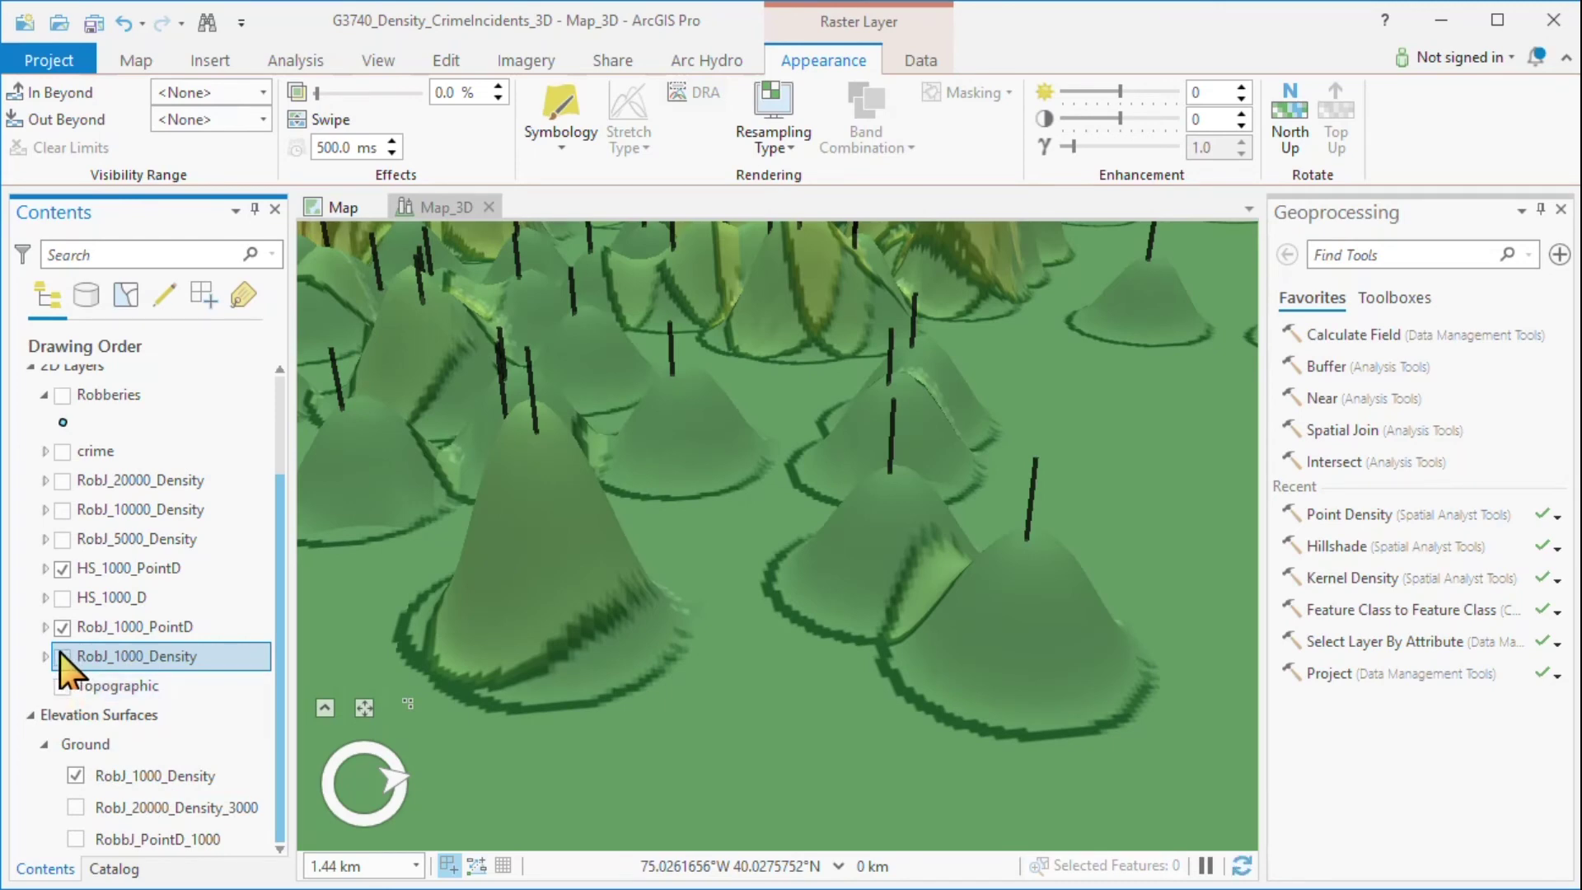
{"action": "left_click", "coordinate": [62, 656]}
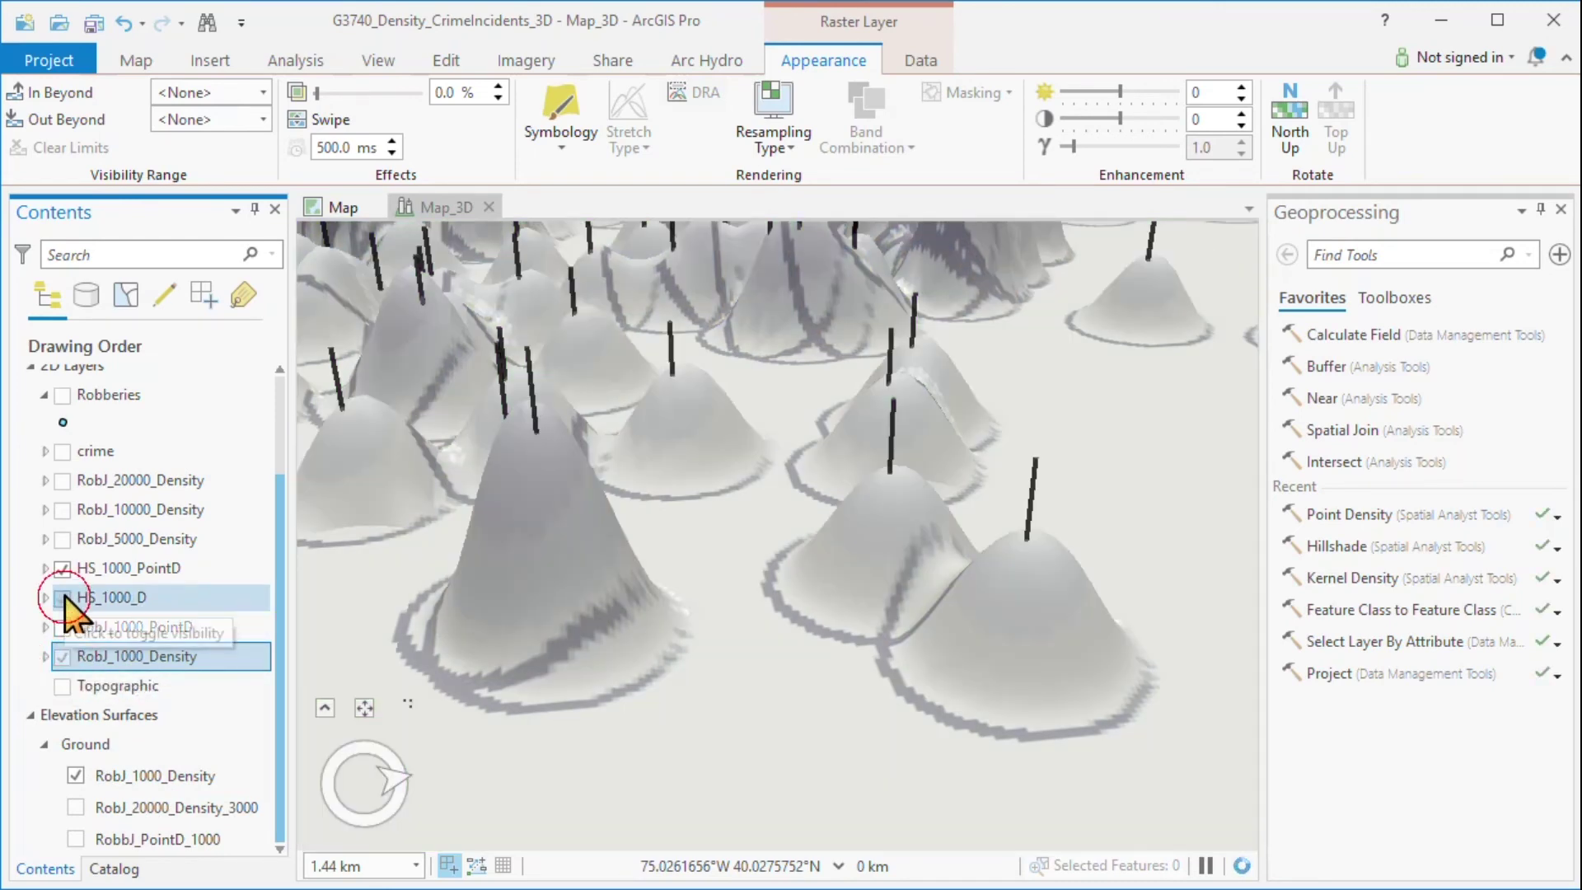
{"action": "left_click", "coordinate": [62, 568]}
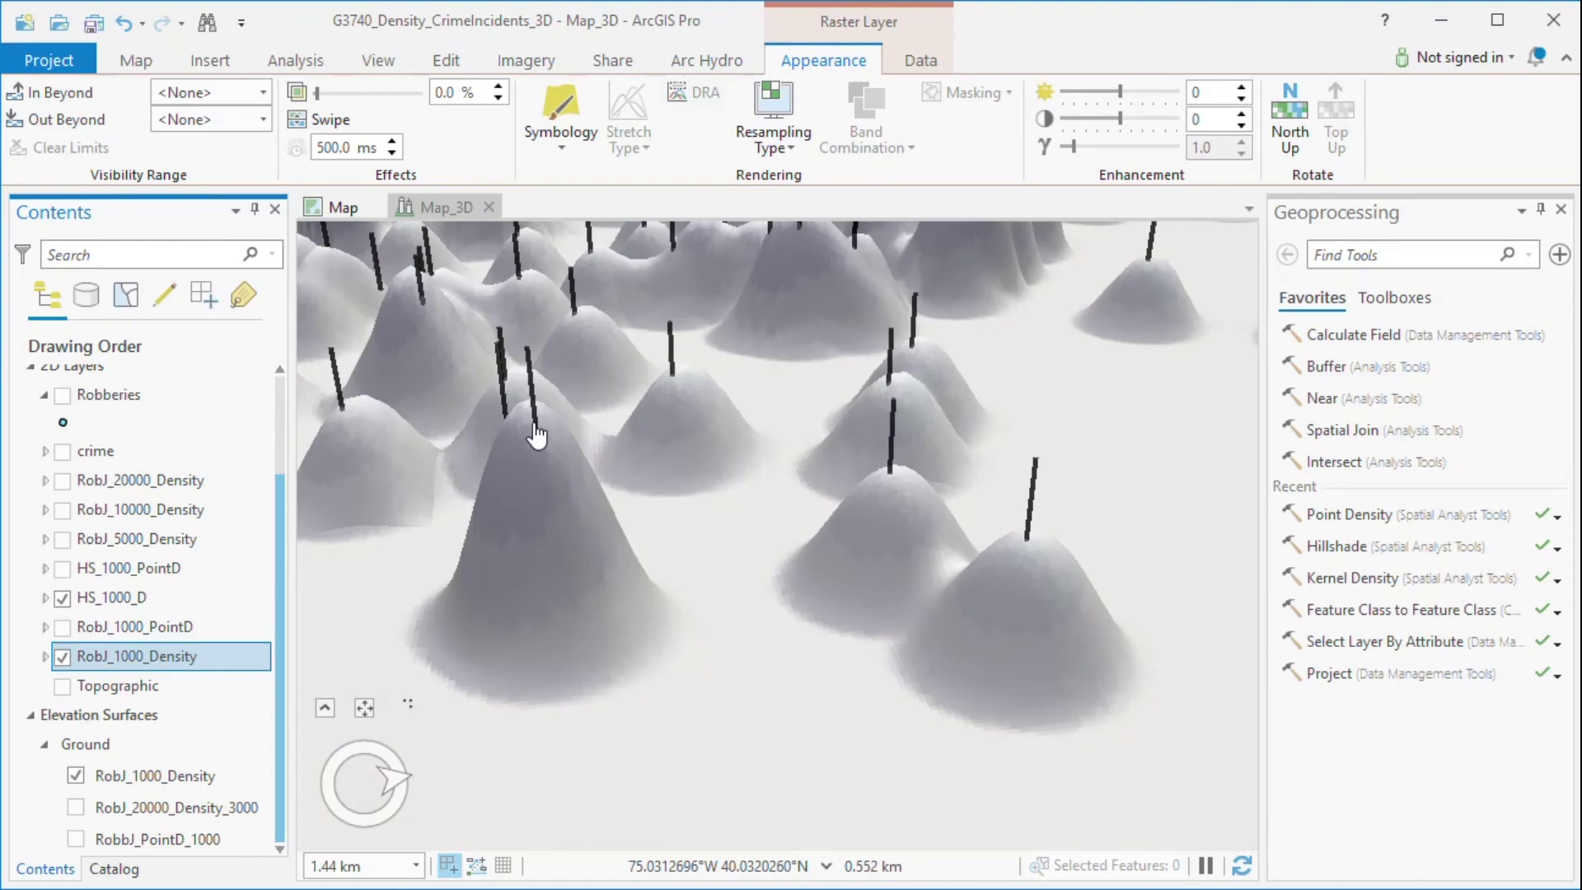
Return to the 2D Map and display RobJ_1000_Density in place of RobbJ_PointD_1000, viewing the wider area around central Philadelphia
{"action": "left_click", "coordinate": [341, 206]}
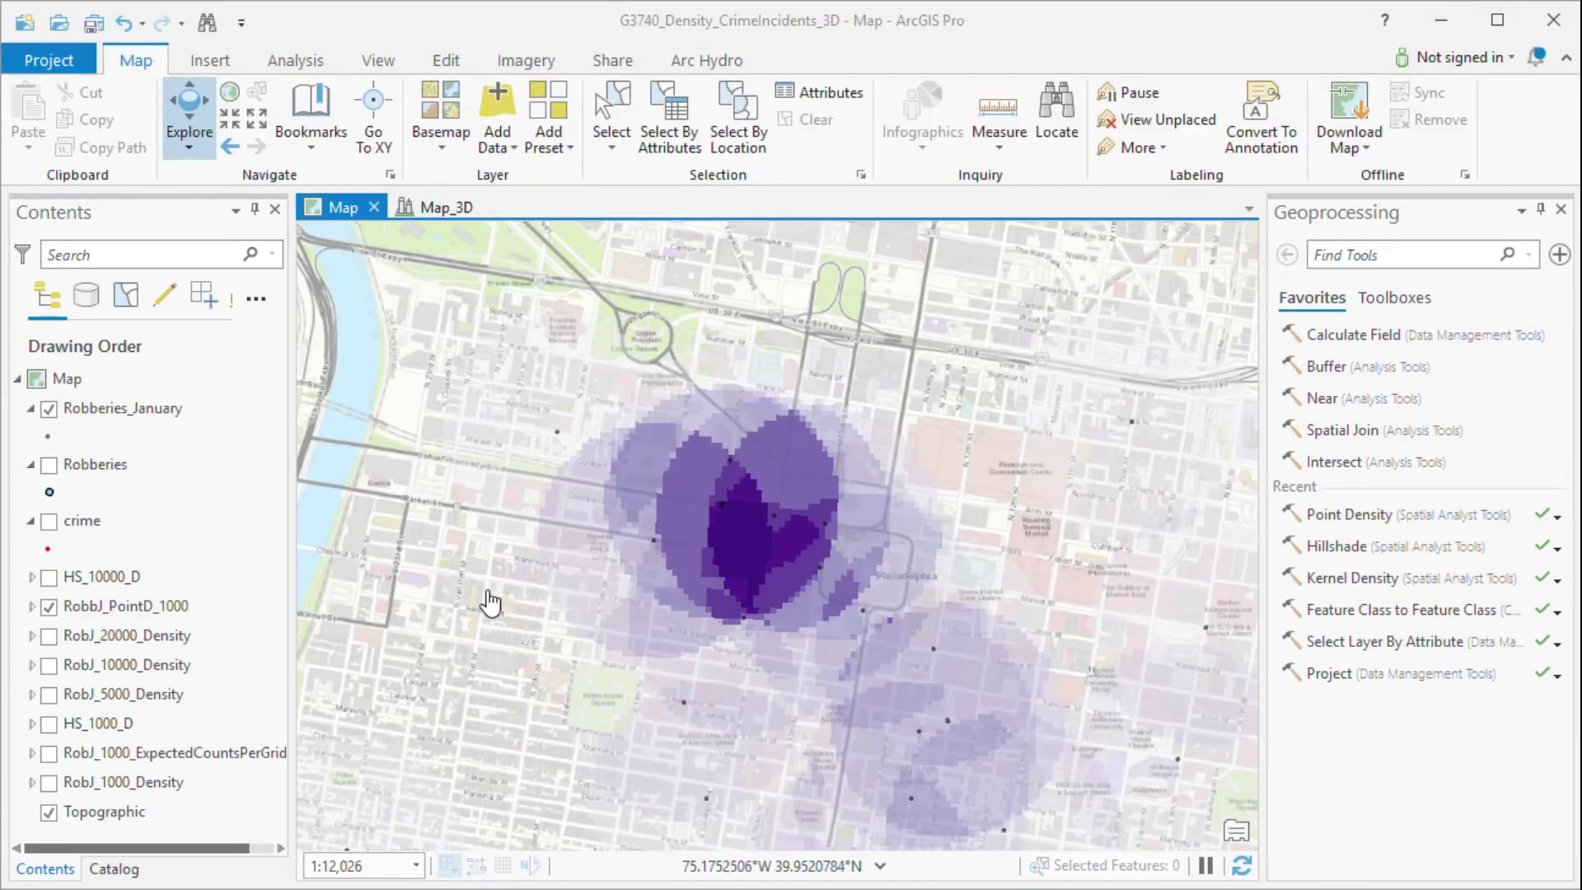
{"action": "left_click", "coordinate": [47, 782]}
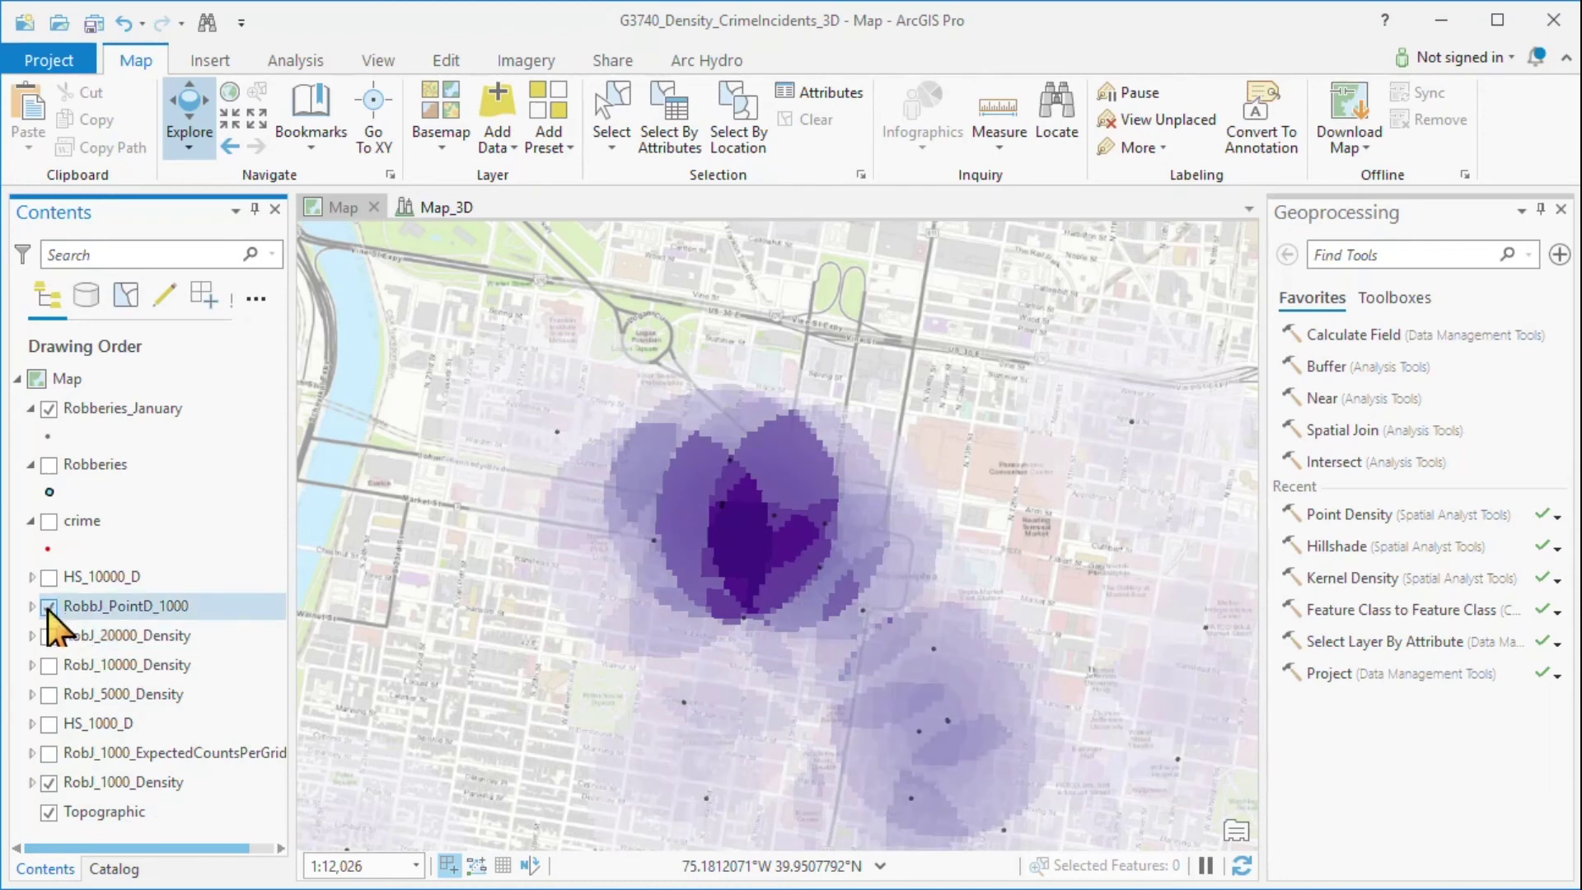
{"action": "left_click", "coordinate": [49, 606]}
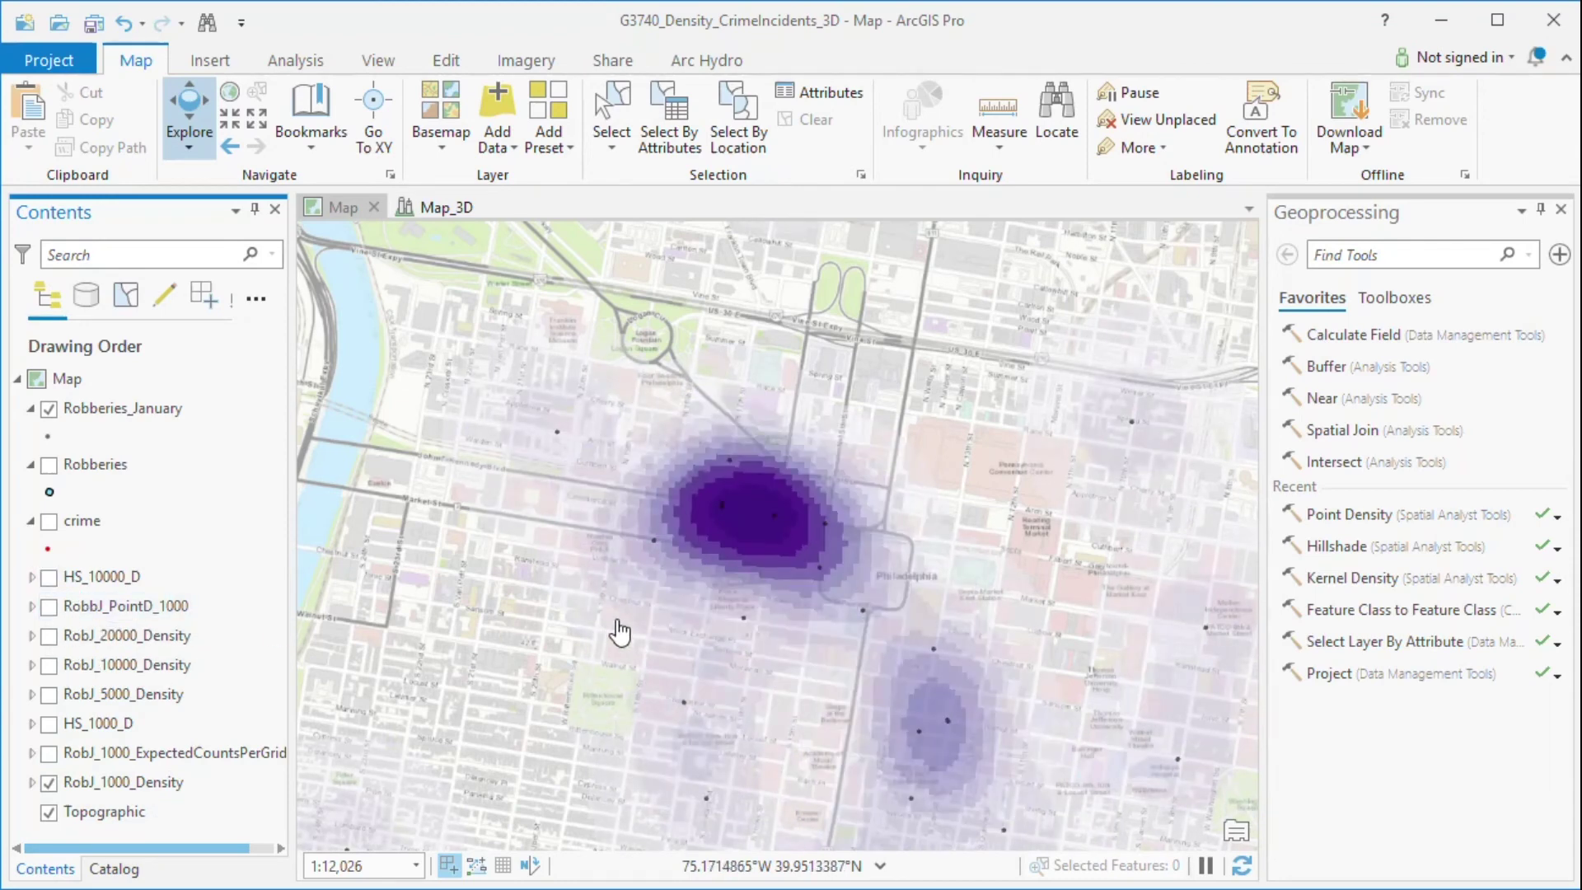
{"action": "scroll", "coordinate": [620, 632], "scroll_direction": "down", "scroll_amount": 2}
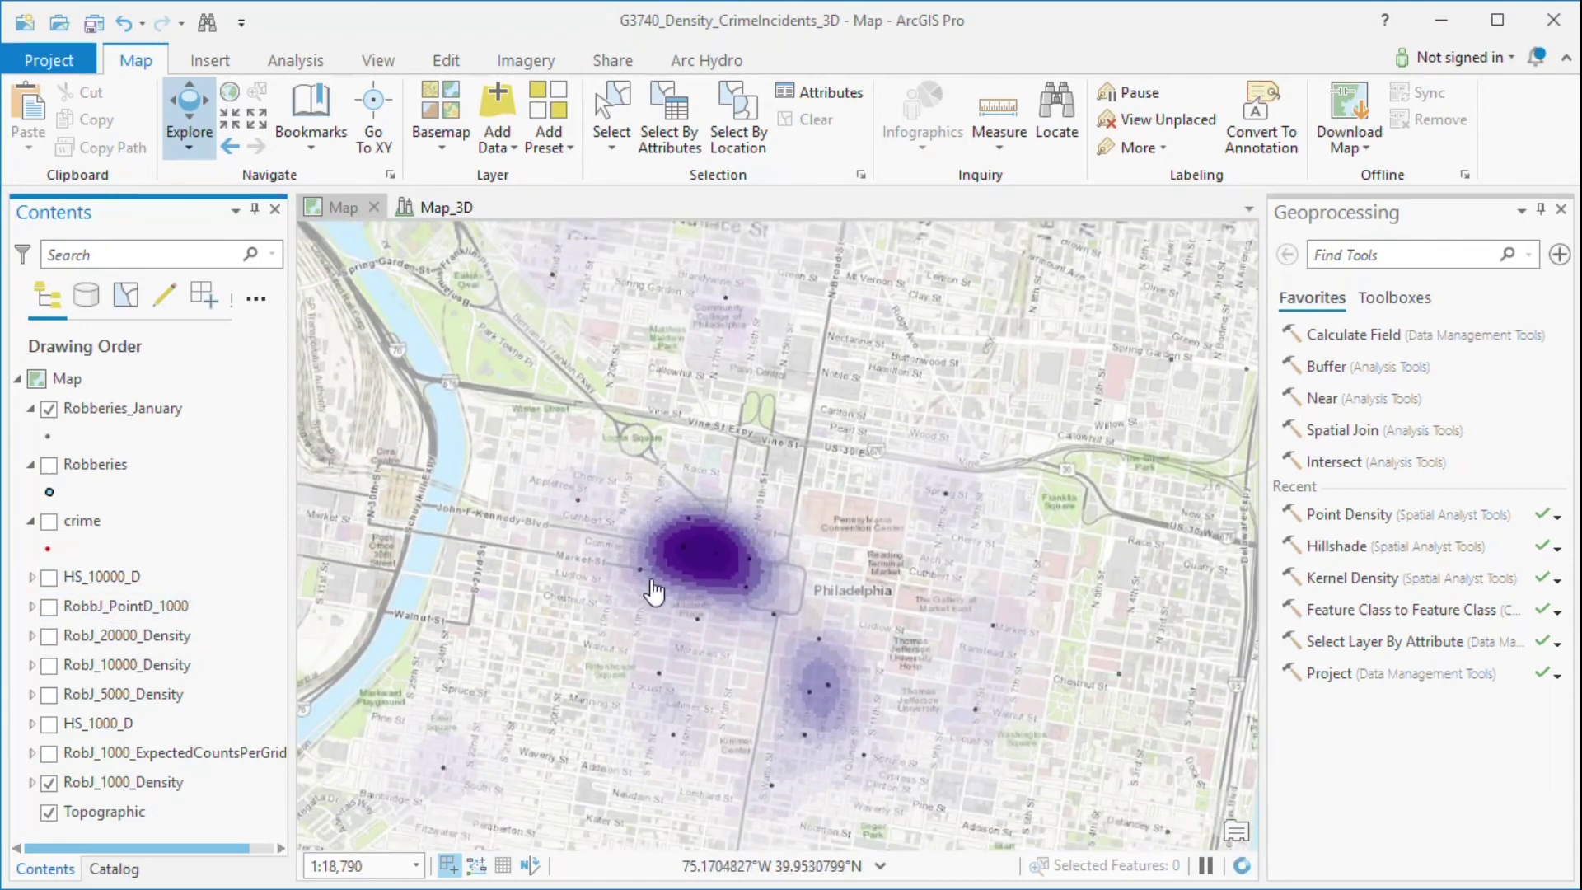
{"action": "scroll", "coordinate": [567, 691], "scroll_direction": "down", "scroll_amount": 3}
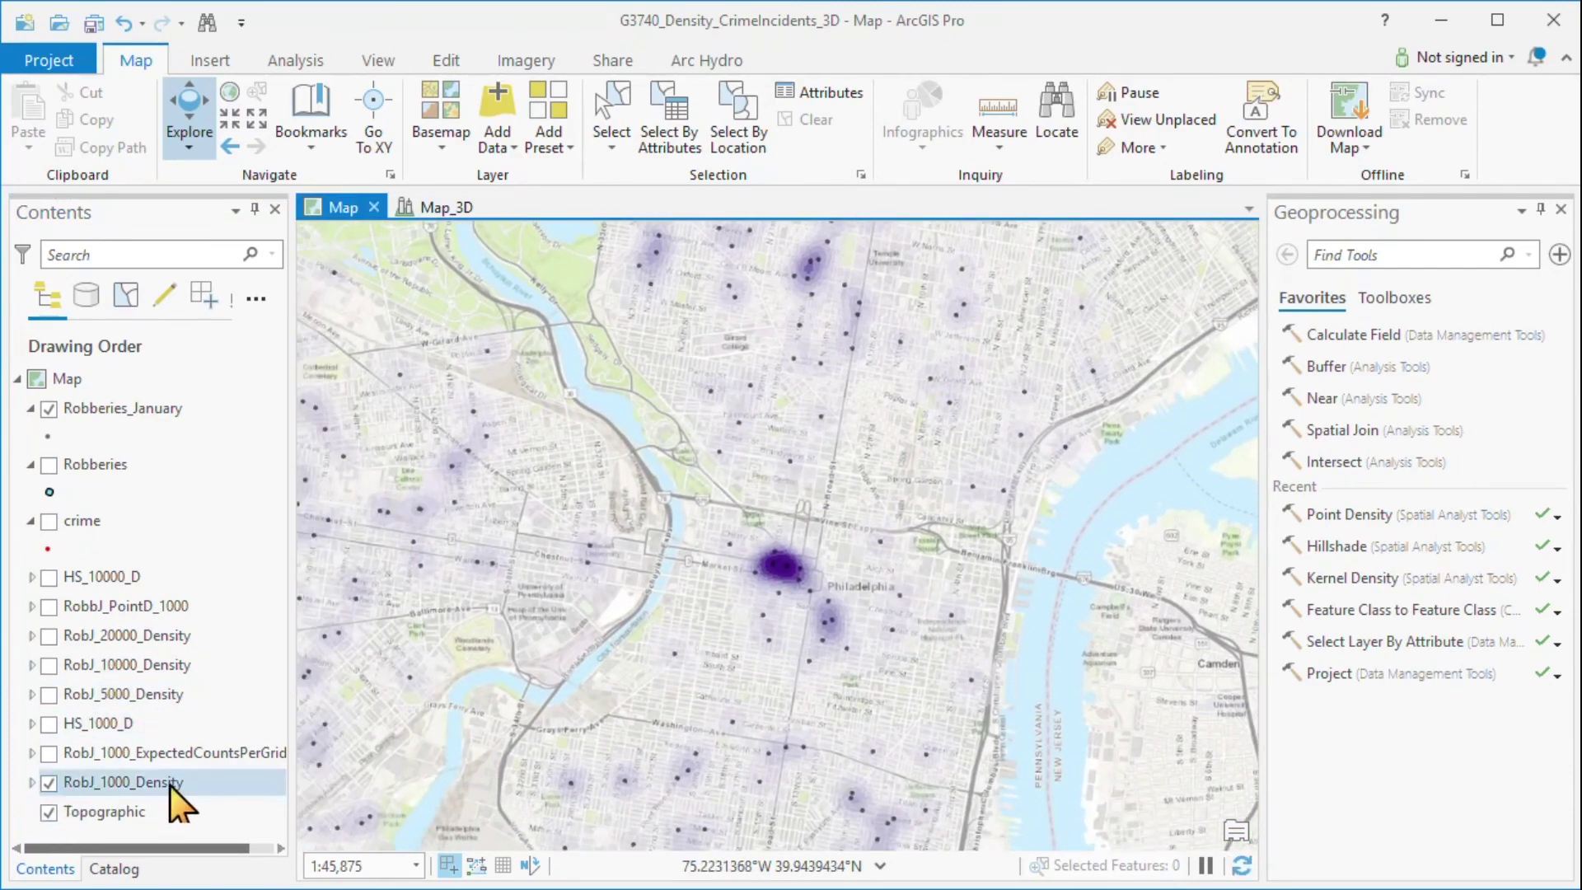
Display RobJ_5000_Density across the city and compare it with RobJ_10000_Density
{"action": "left_click", "coordinate": [49, 694]}
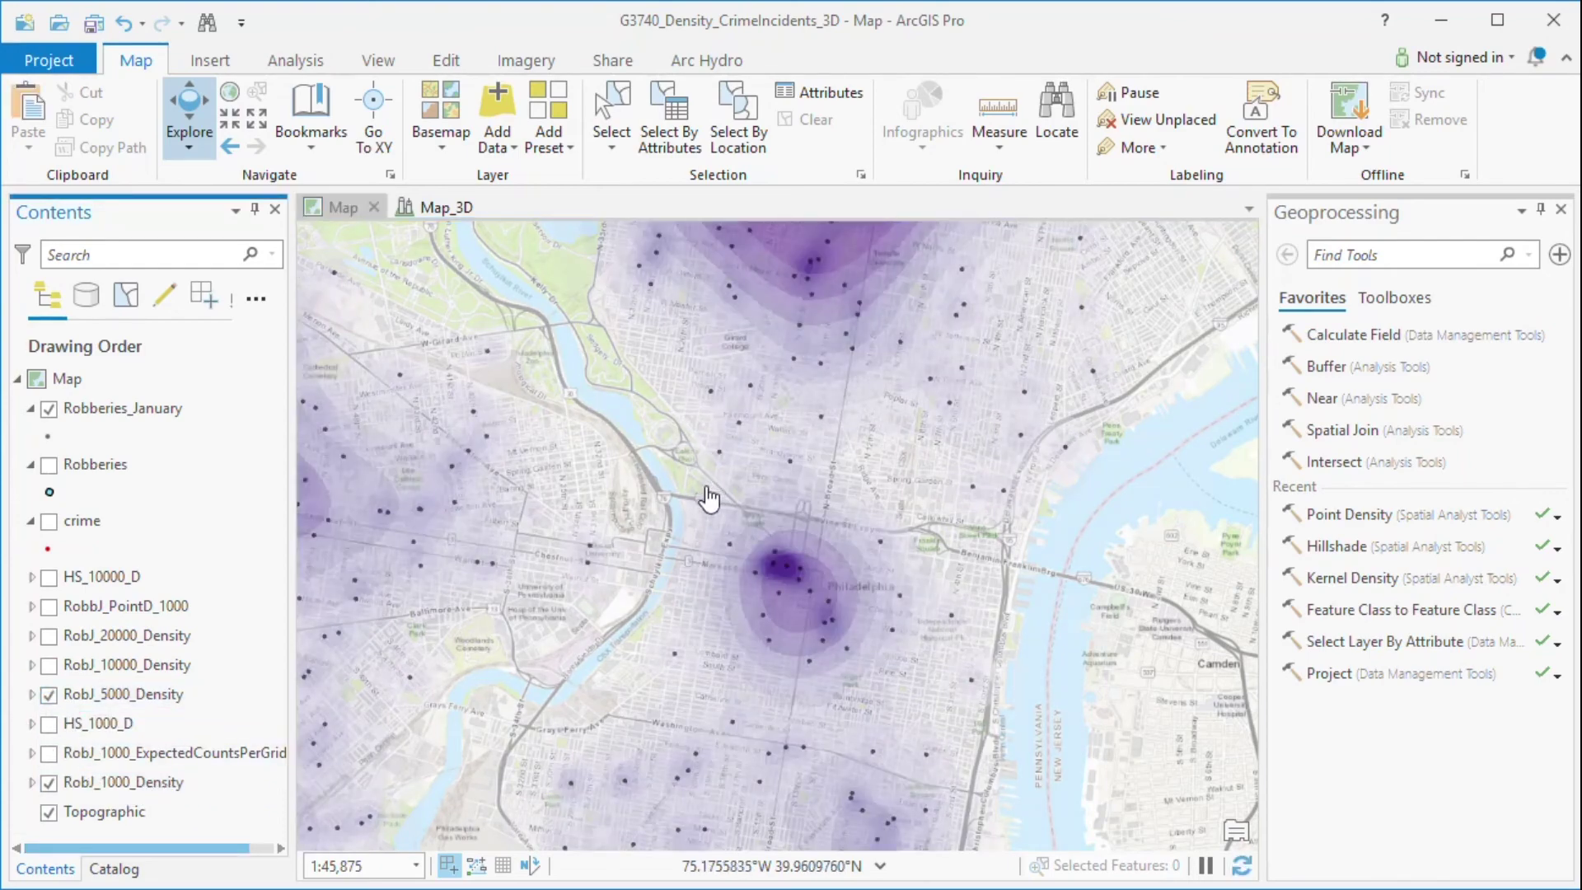
{"action": "scroll", "coordinate": [670, 466], "scroll_direction": "down", "scroll_amount": 4}
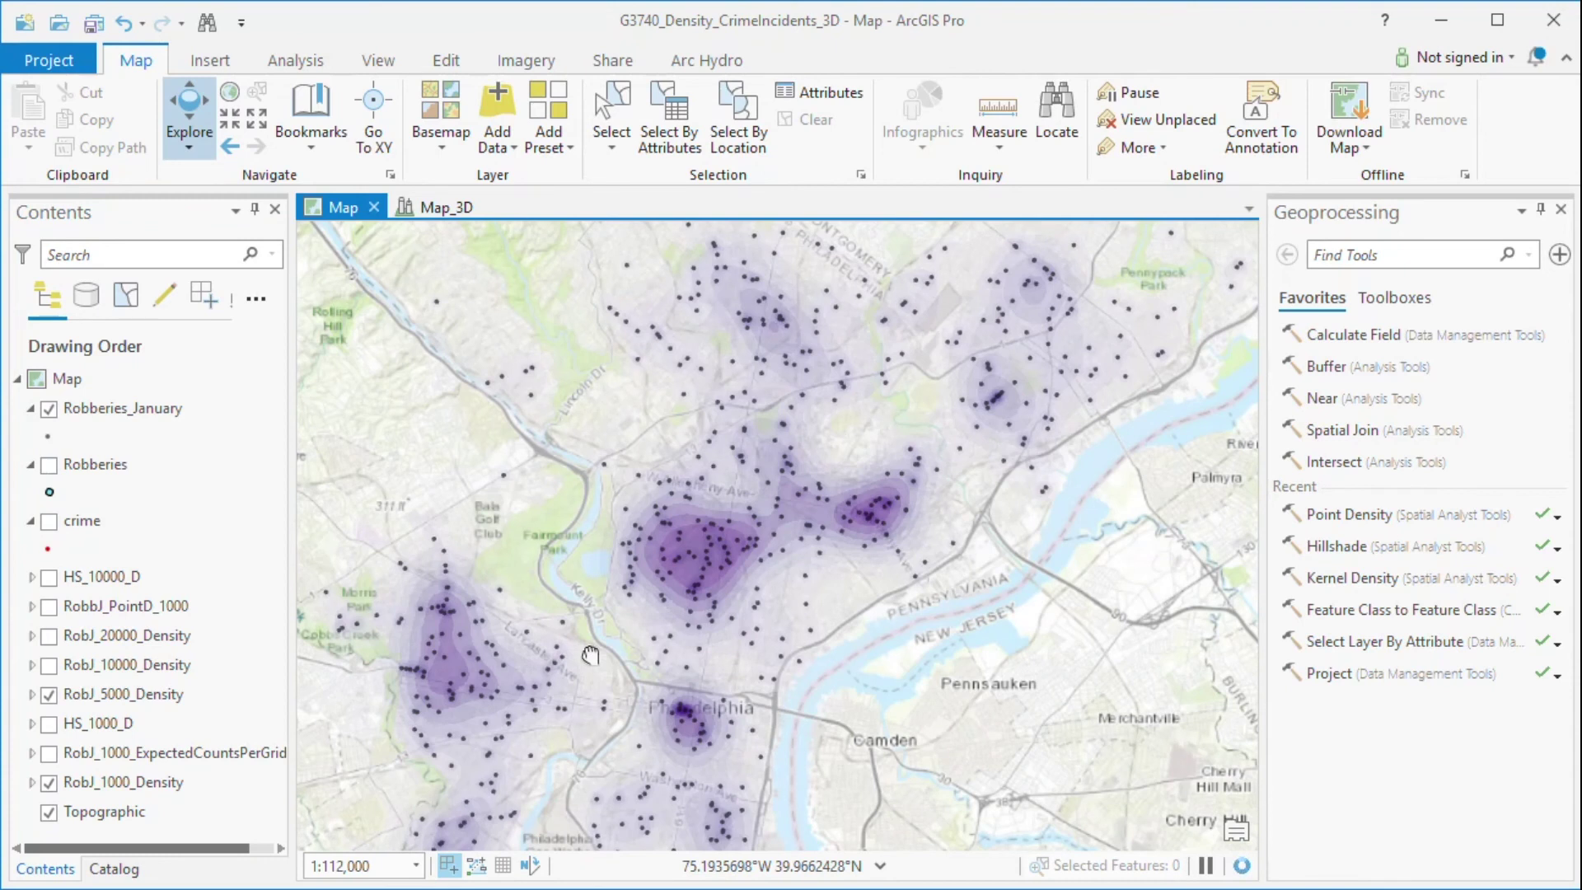
{"action": "left_click", "coordinate": [48, 666]}
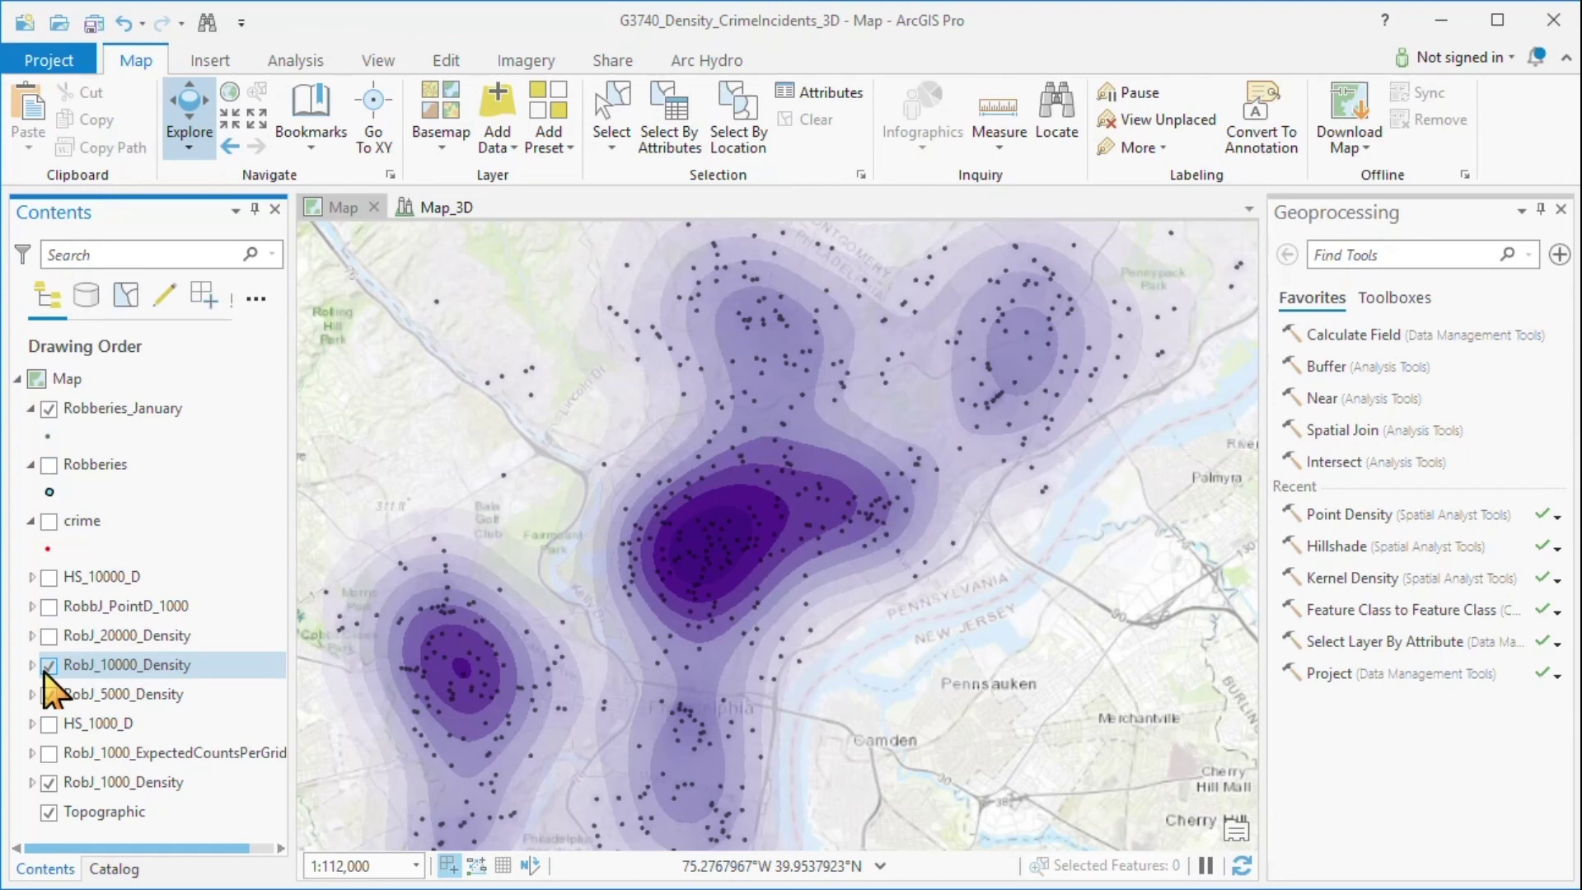
{"action": "left_click", "coordinate": [47, 692]}
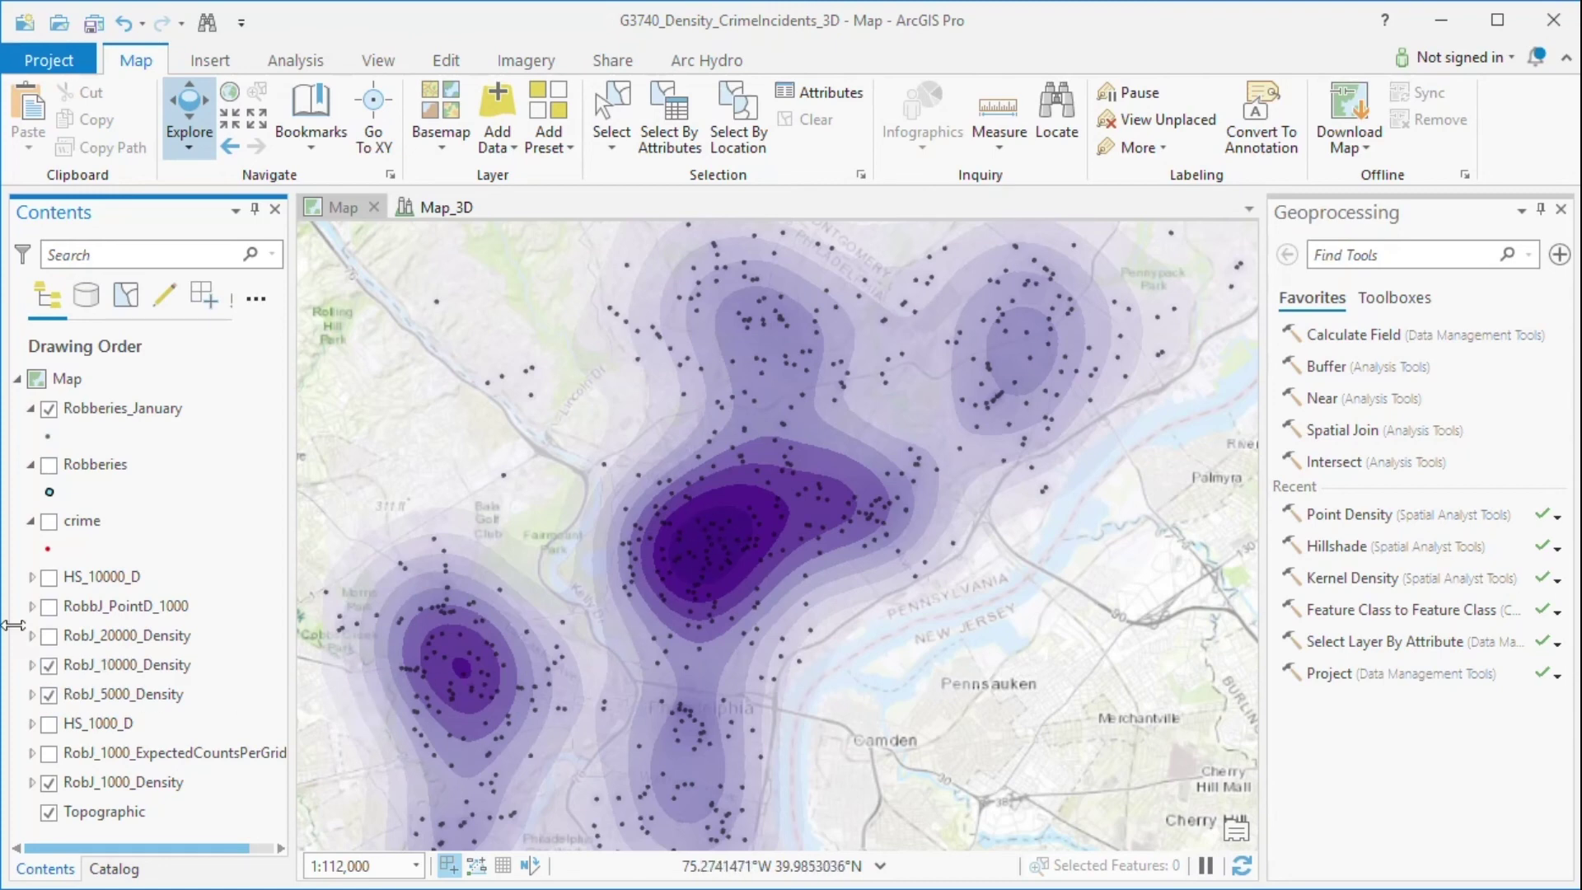
Display the RobJ_20000_Density raster and hide RobJ_10000_Density and RobJ_5000_Density
{"action": "left_click", "coordinate": [48, 636]}
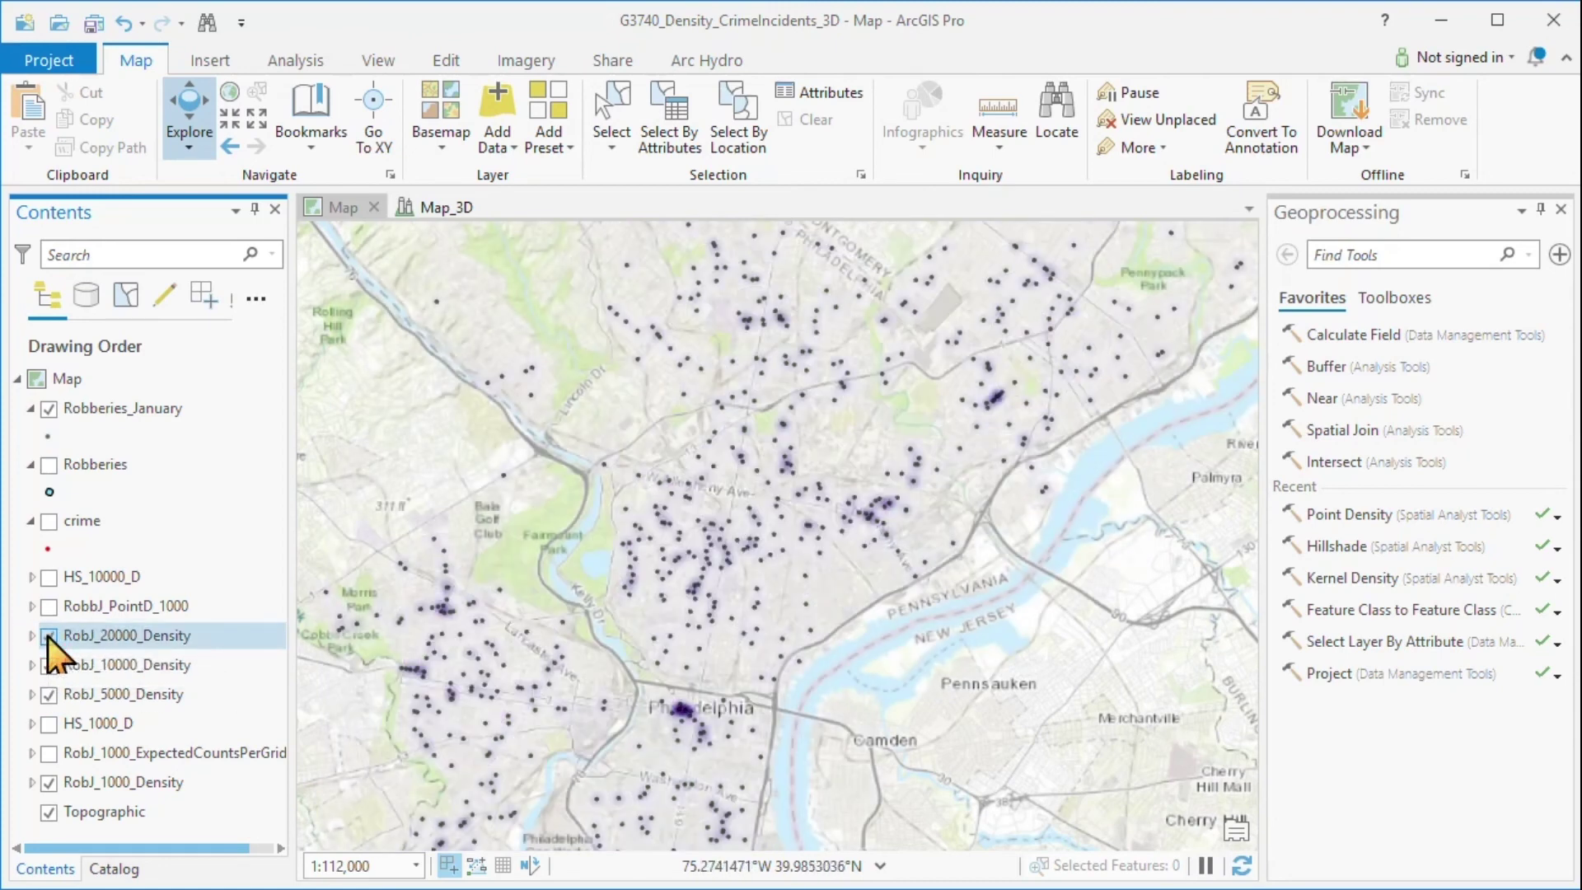
{"action": "left_click", "coordinate": [48, 664]}
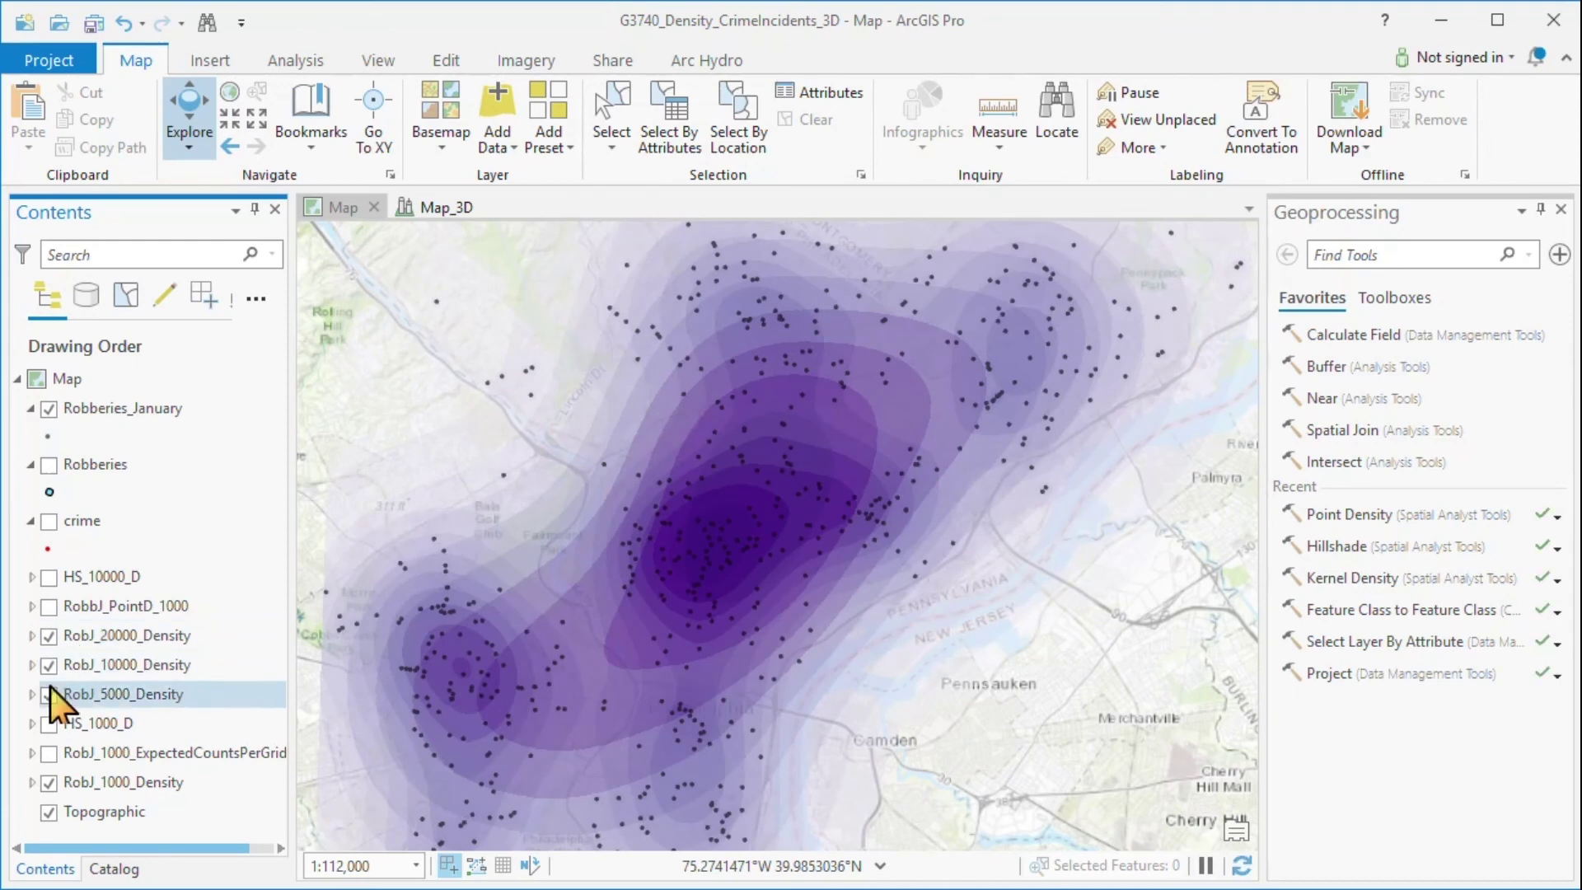
{"action": "left_click", "coordinate": [48, 694]}
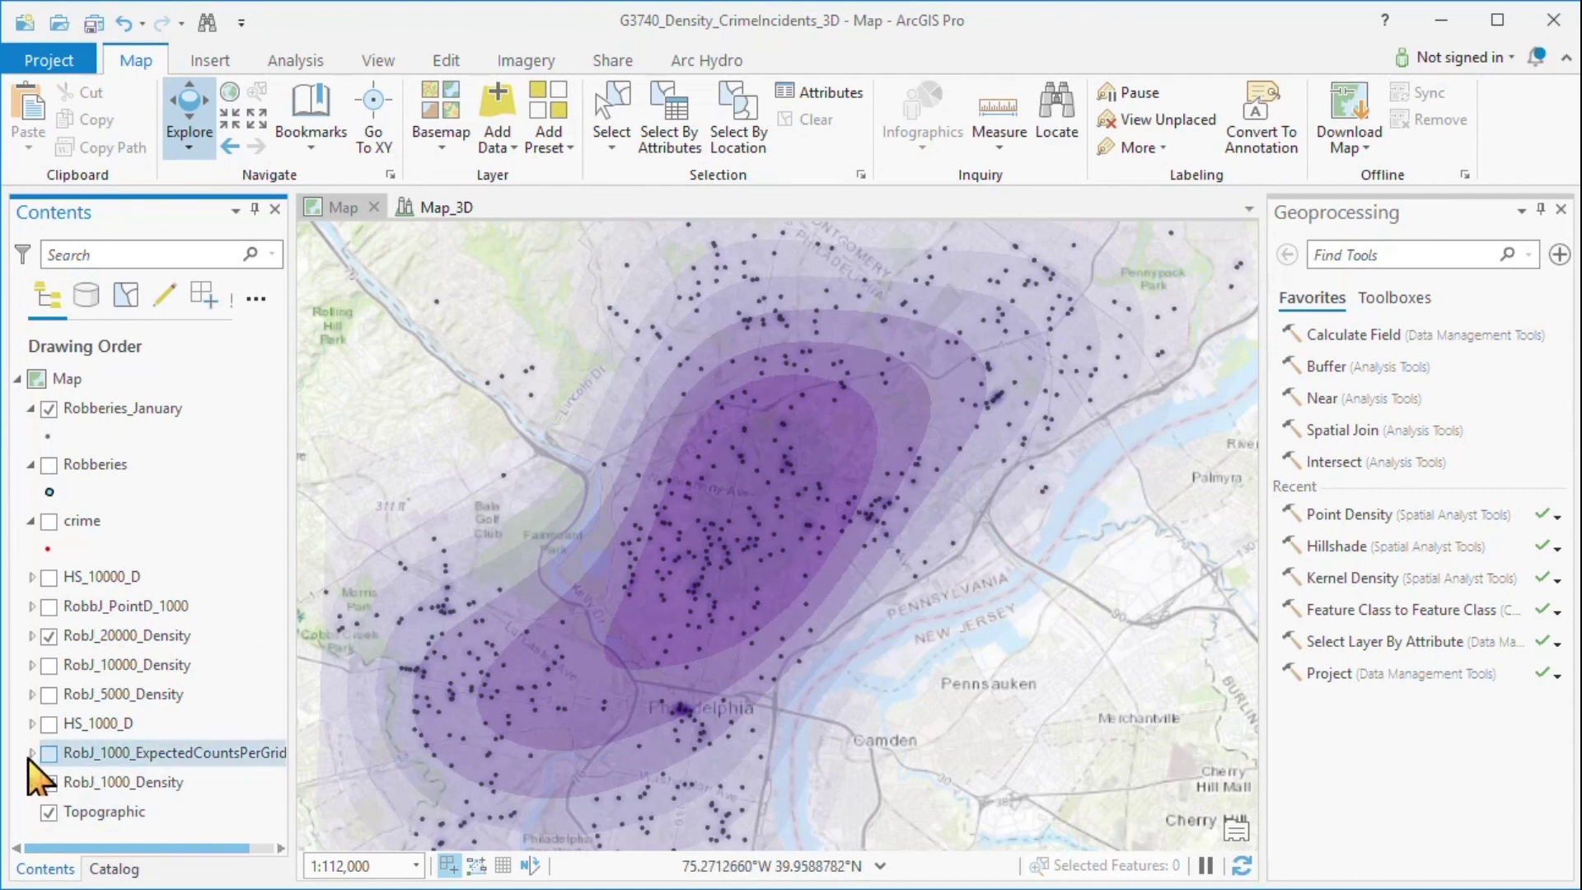
Replace RobJ_20000_Density with RobJ_5000_Density and examine the North Philadelphia robbery cluster near Stenton up close
{"action": "left_click", "coordinate": [48, 635]}
{"action": "left_click", "coordinate": [49, 694]}
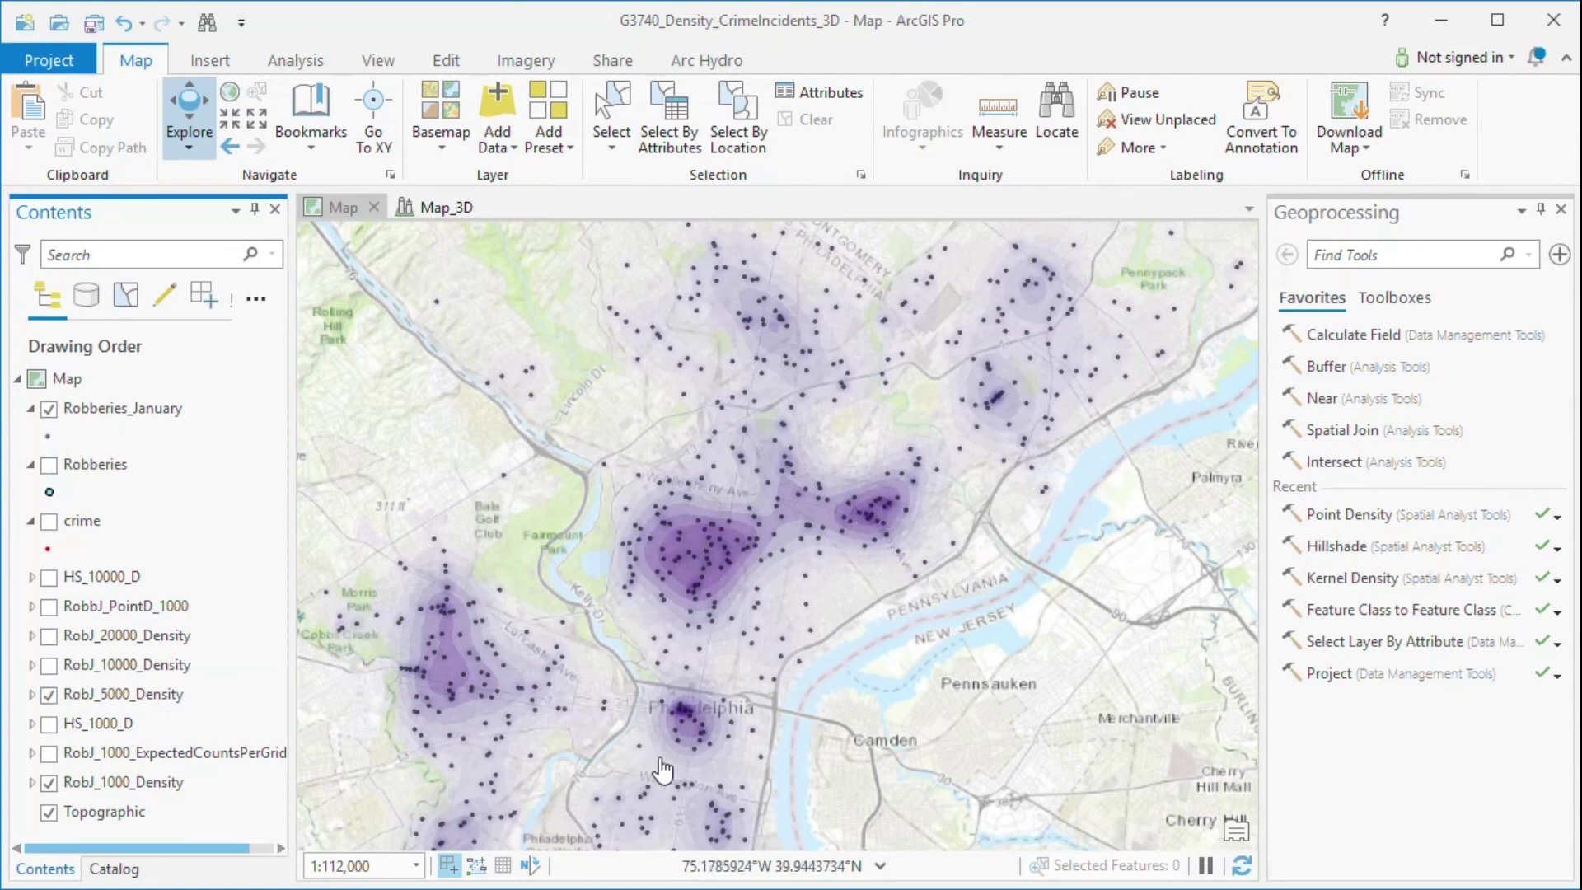
{"action": "scroll", "coordinate": [698, 560], "scroll_direction": "up", "scroll_amount": 5}
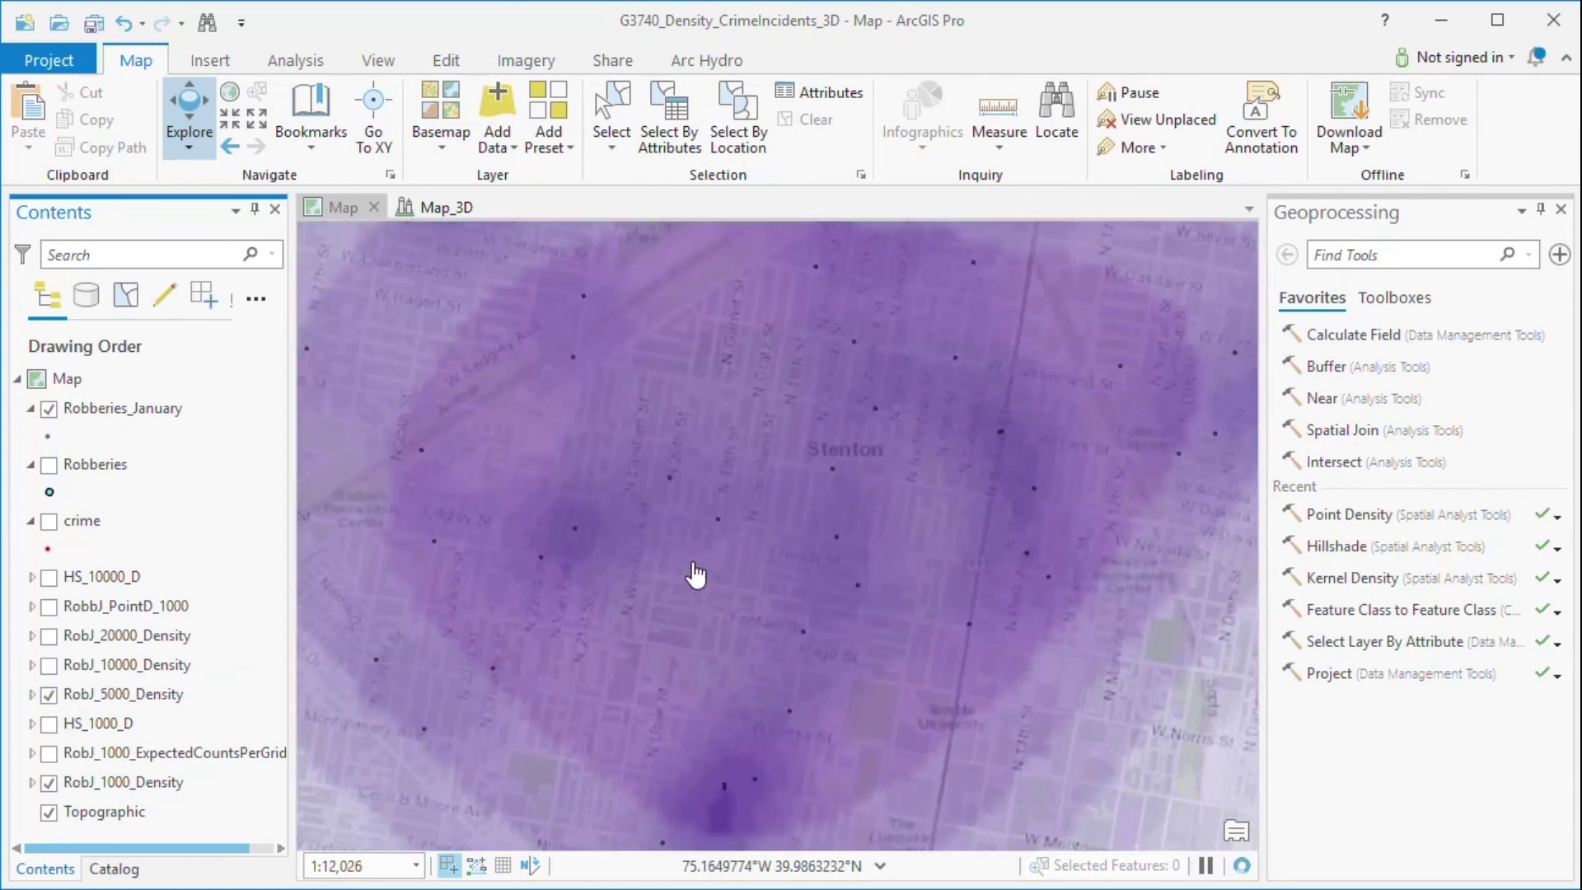